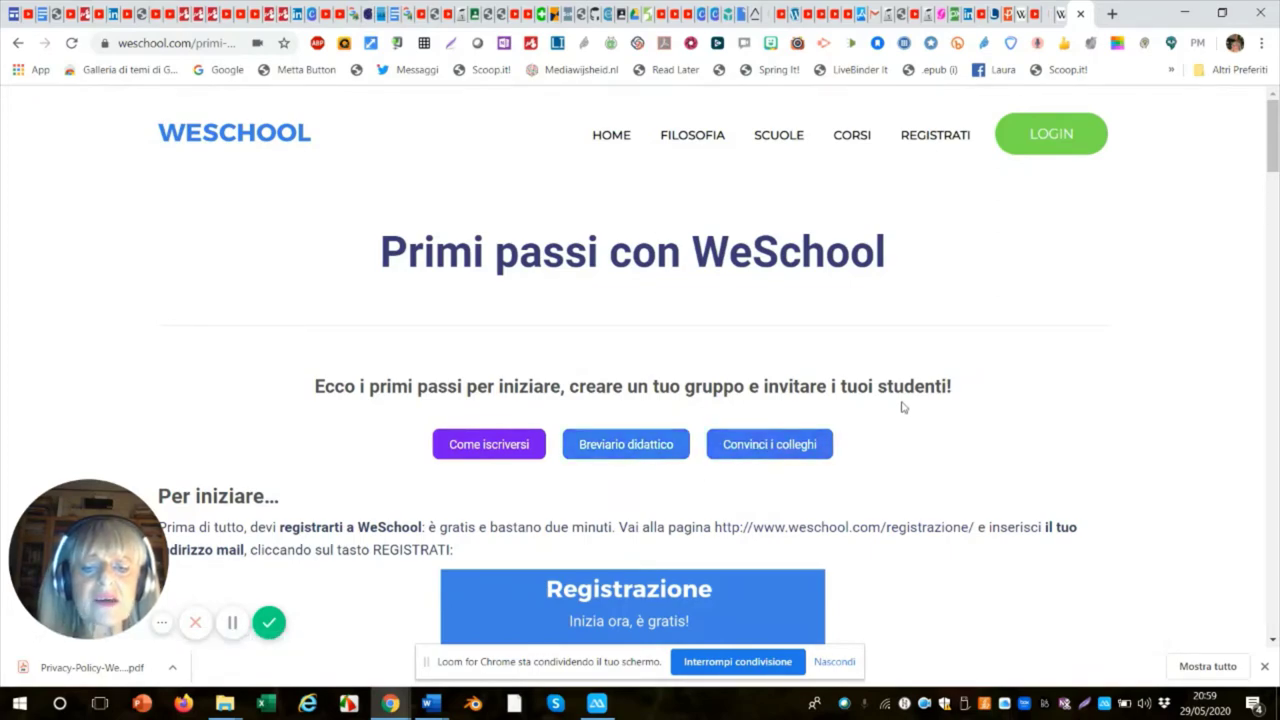
Leave the Primi passi guide for the WeSchool home page and enter the platform through the teacher login.
{"action": "scroll", "coordinate": [905, 405], "scroll_direction": "down", "scroll_amount": 2}
{"action": "scroll", "coordinate": [905, 405], "scroll_direction": "down", "scroll_amount": 14}
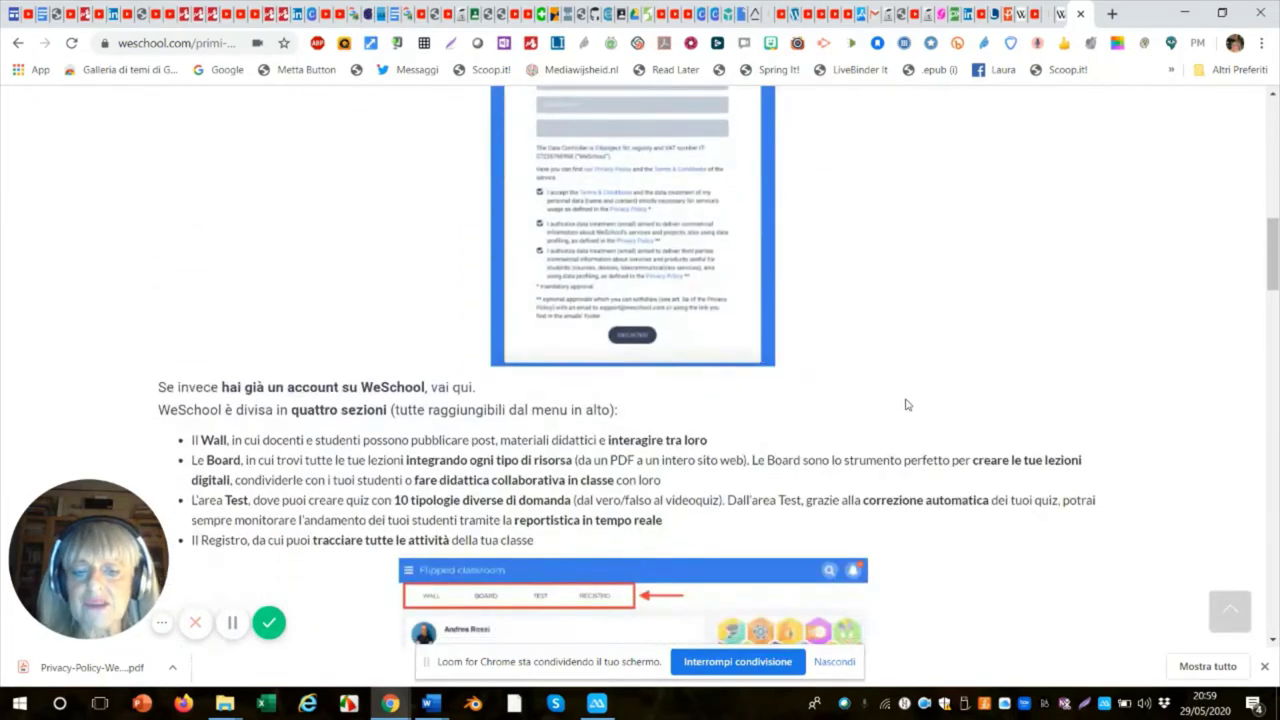
{"action": "scroll", "coordinate": [905, 405], "scroll_direction": "up", "scroll_amount": 16}
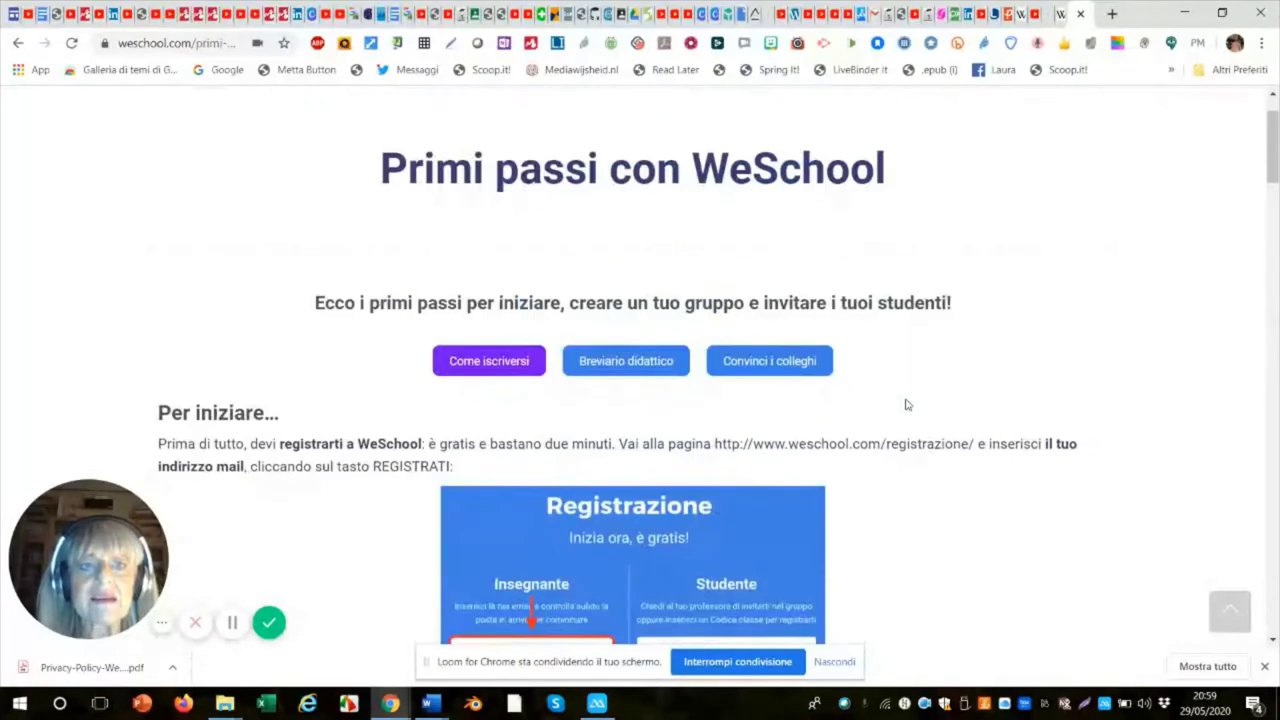
{"action": "left_click", "coordinate": [18, 45]}
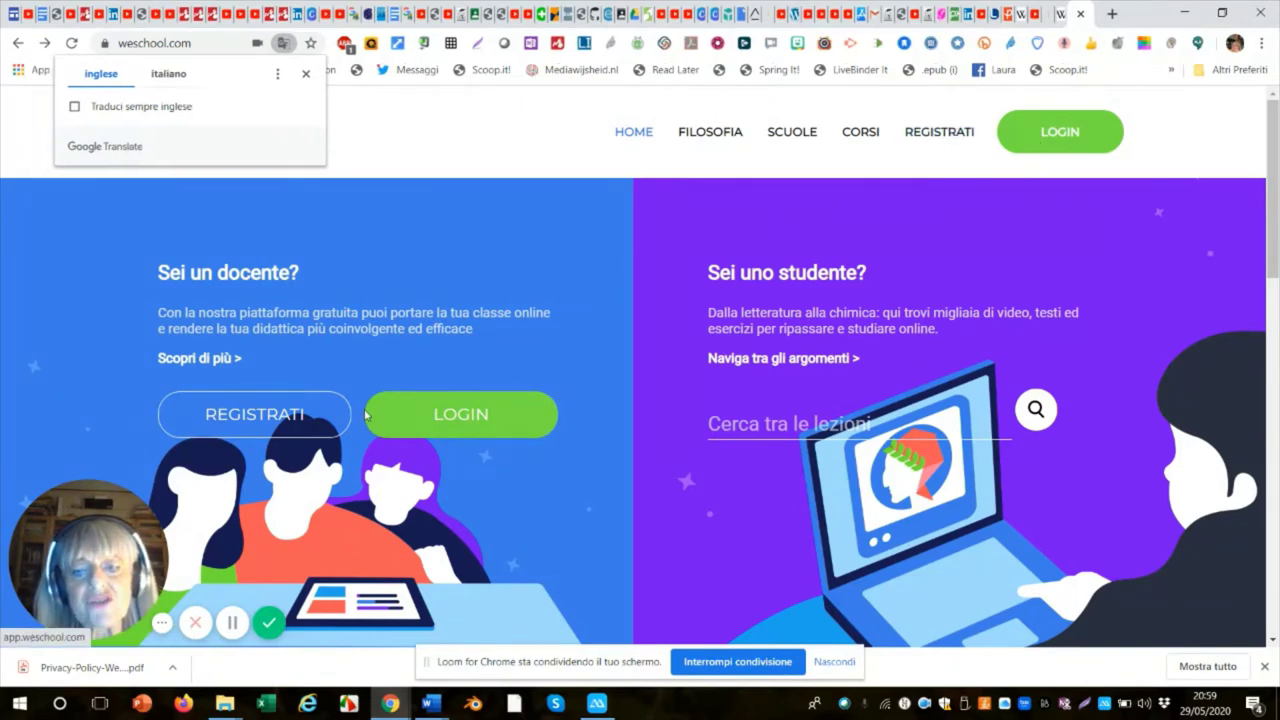
{"action": "left_click", "coordinate": [505, 424]}
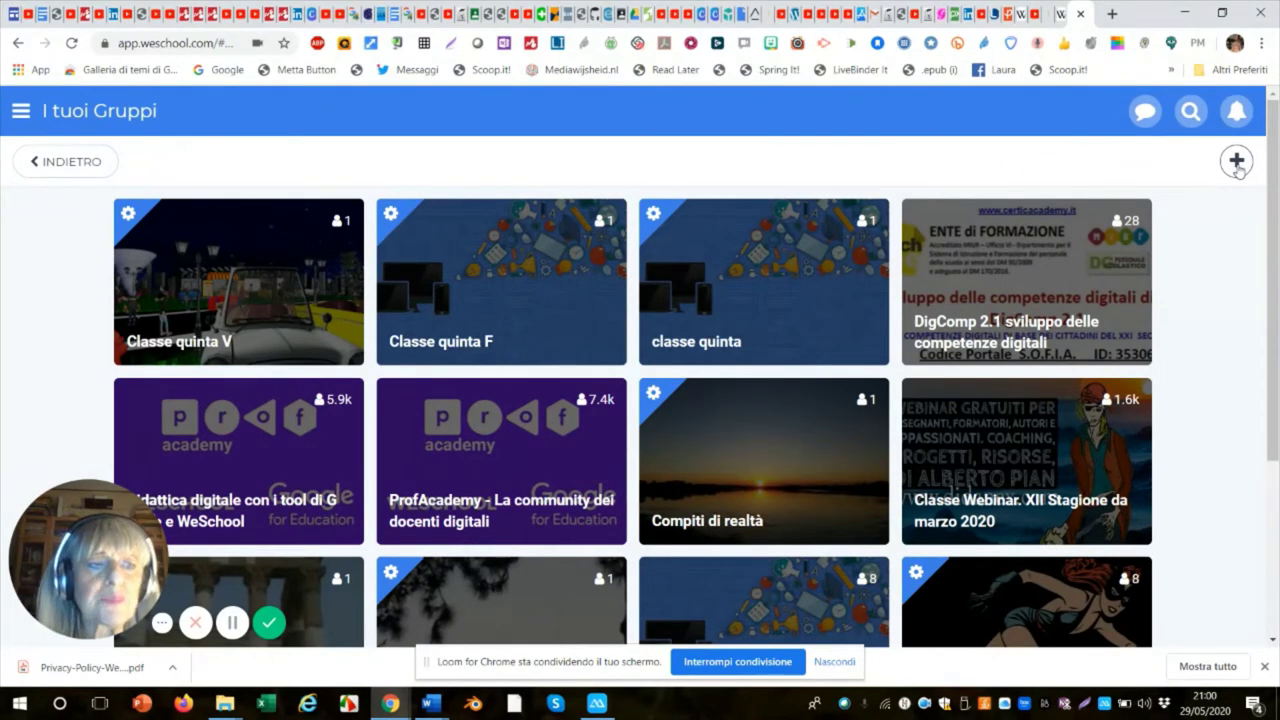
Start a new group and name it "Classe V A1".
{"action": "left_click", "coordinate": [1238, 168]}
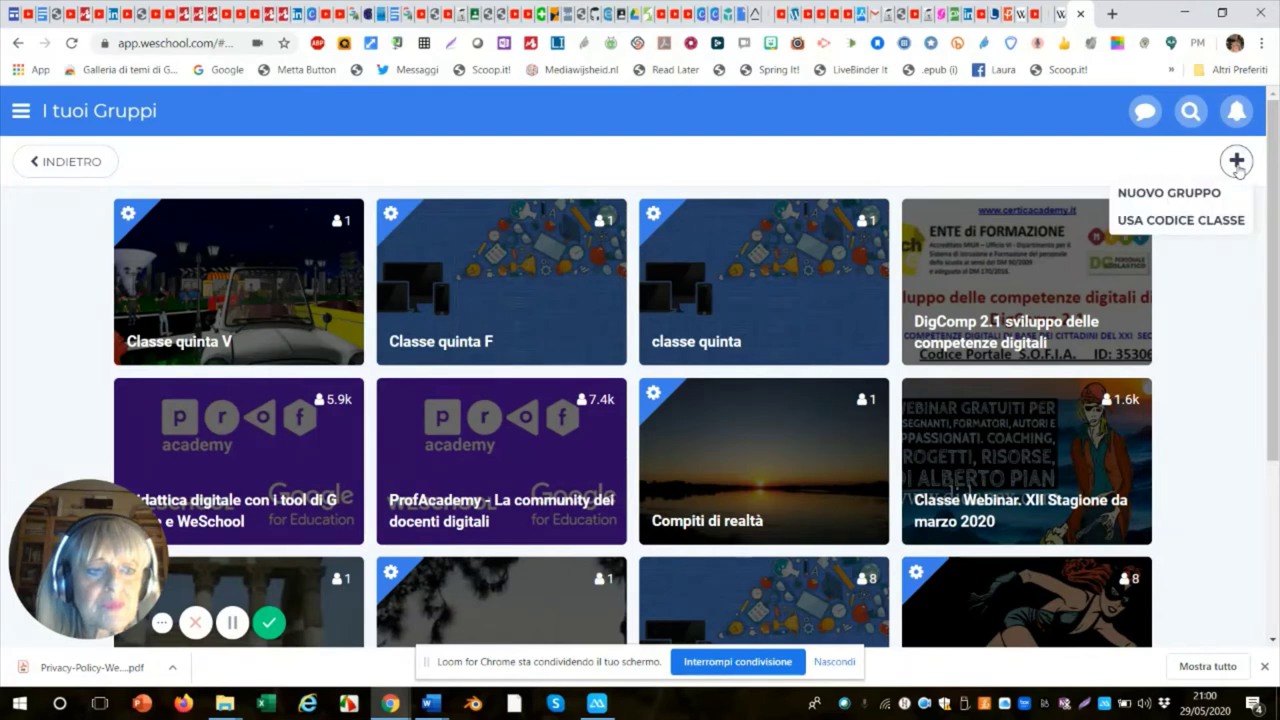
{"action": "left_click", "coordinate": [1136, 191]}
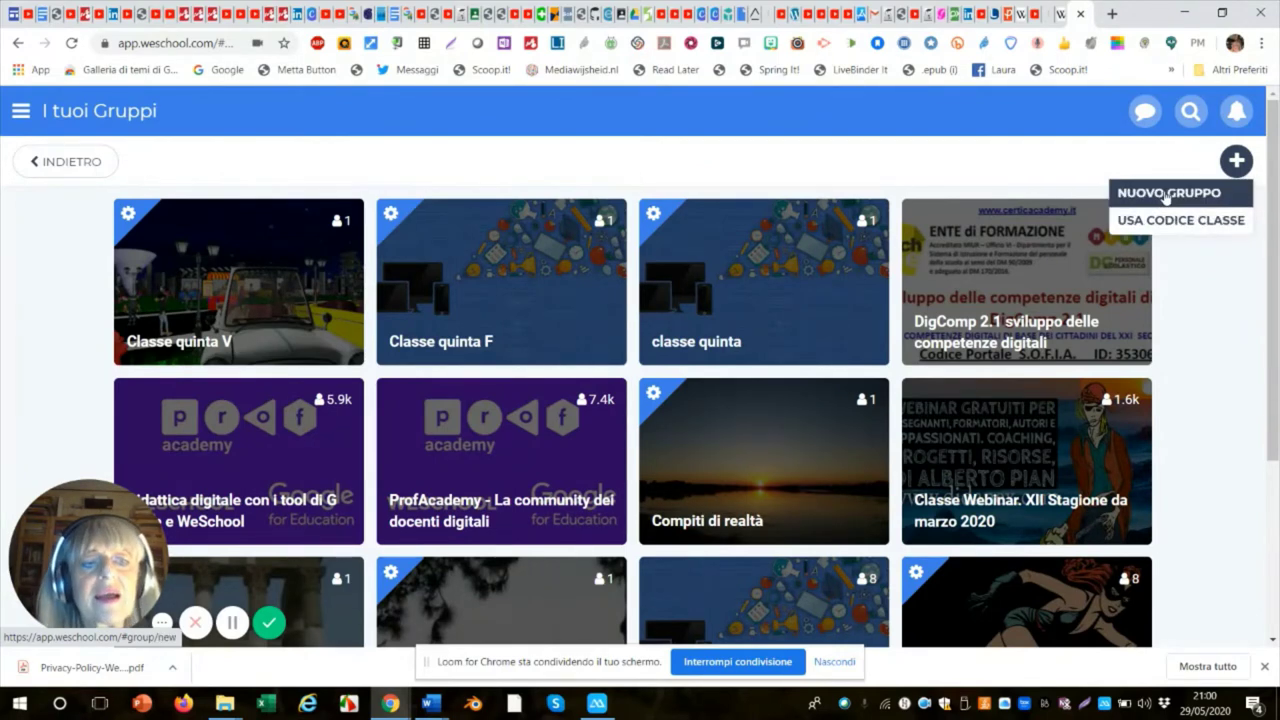
{"action": "left_click", "coordinate": [1165, 195]}
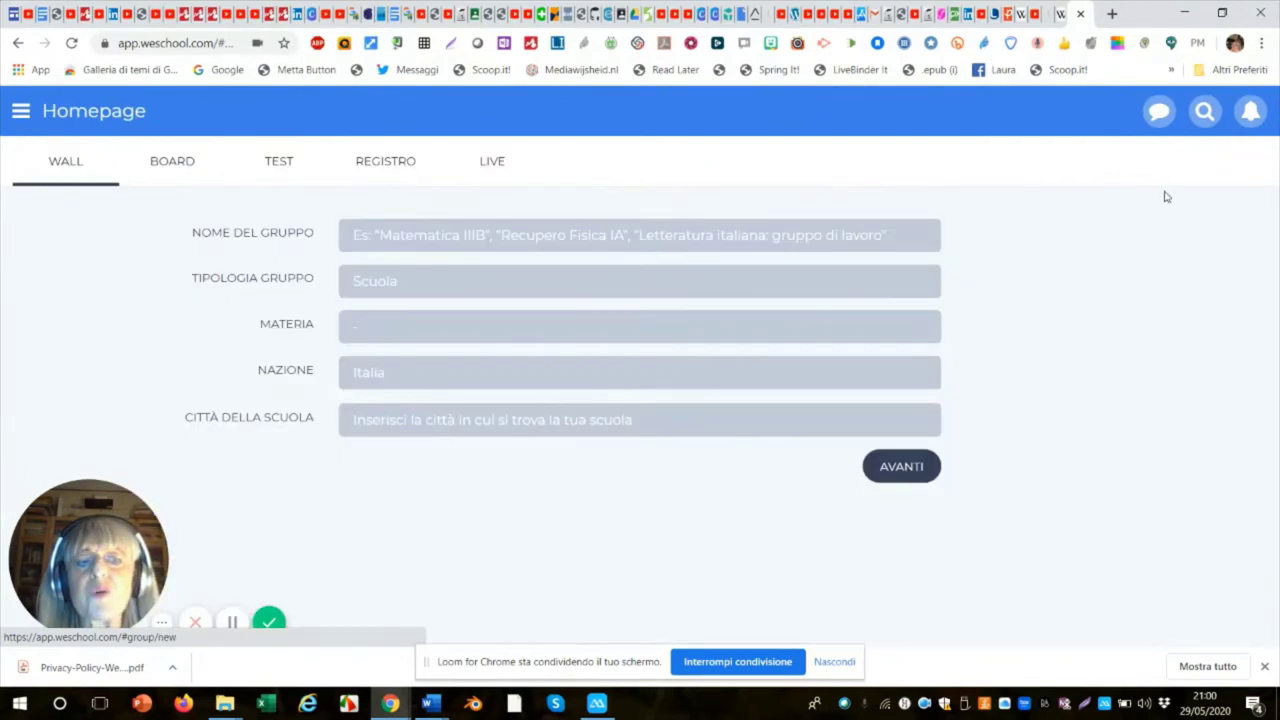
{"action": "left_click", "coordinate": [419, 238]}
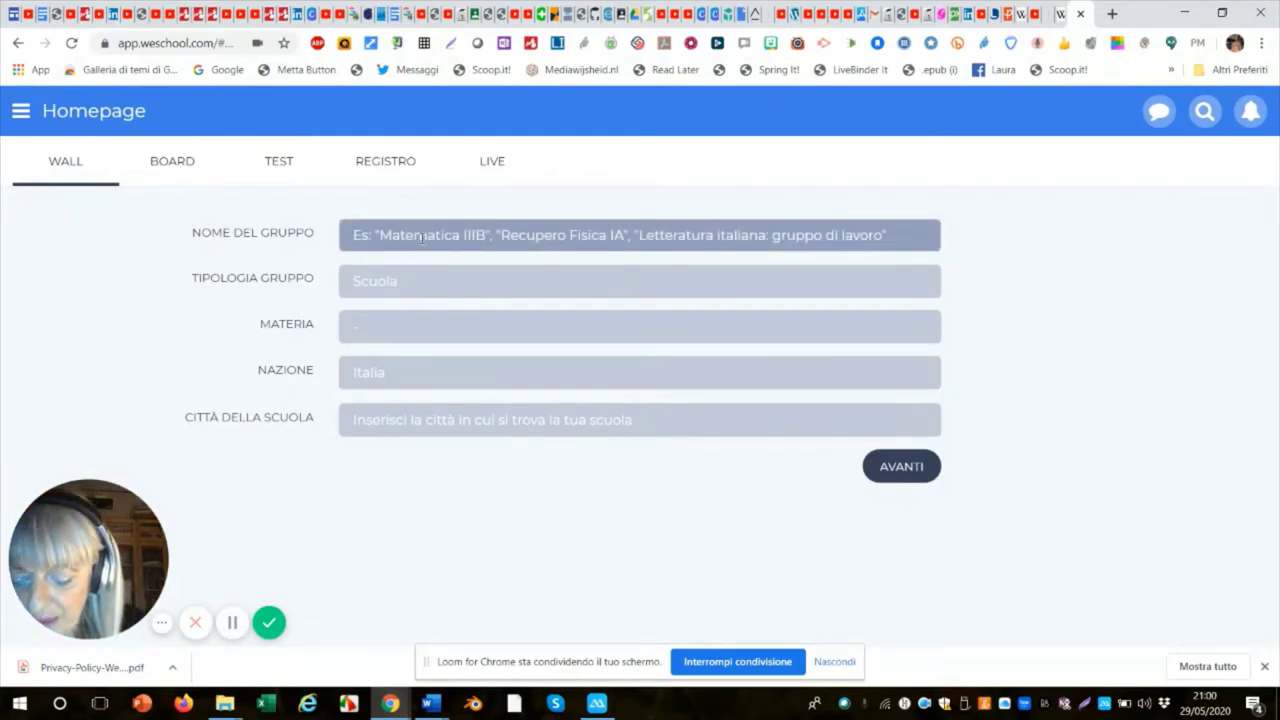
{"action": "type", "text": "Class"}
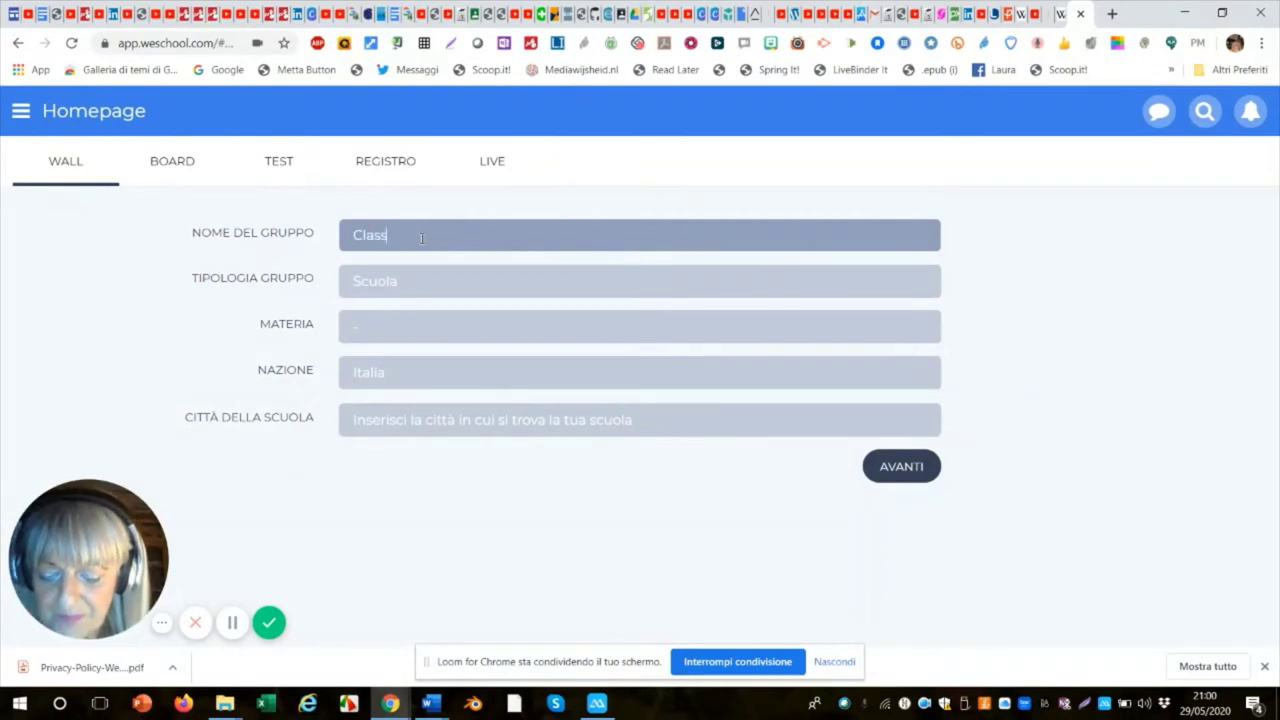
{"action": "type", "text": "e"}
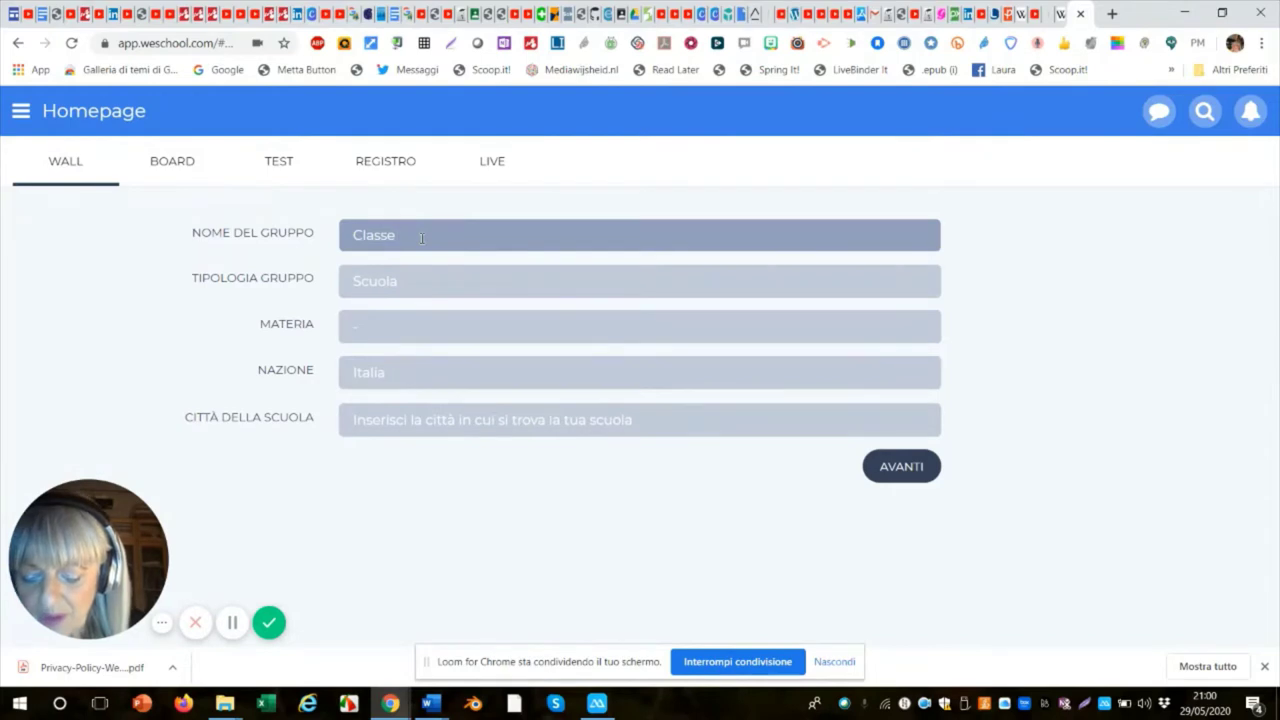
{"action": "type", "text": " V"}
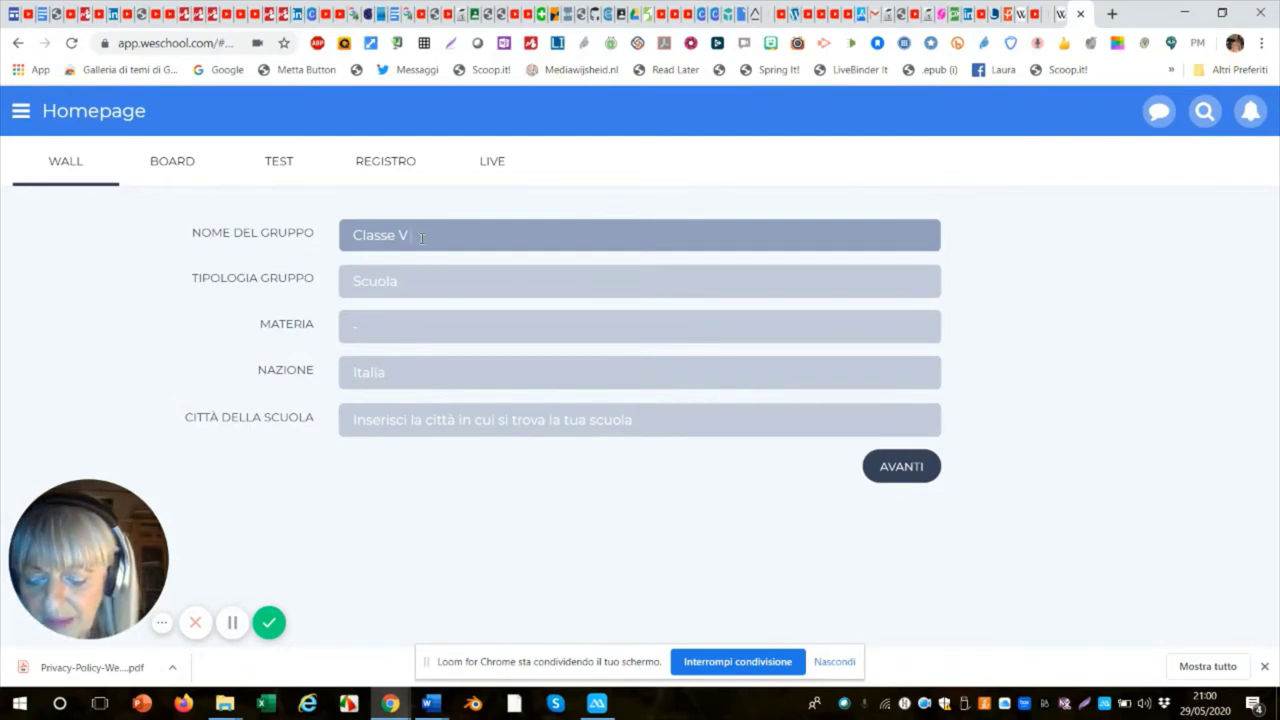
{"action": "type", "text": "A"}
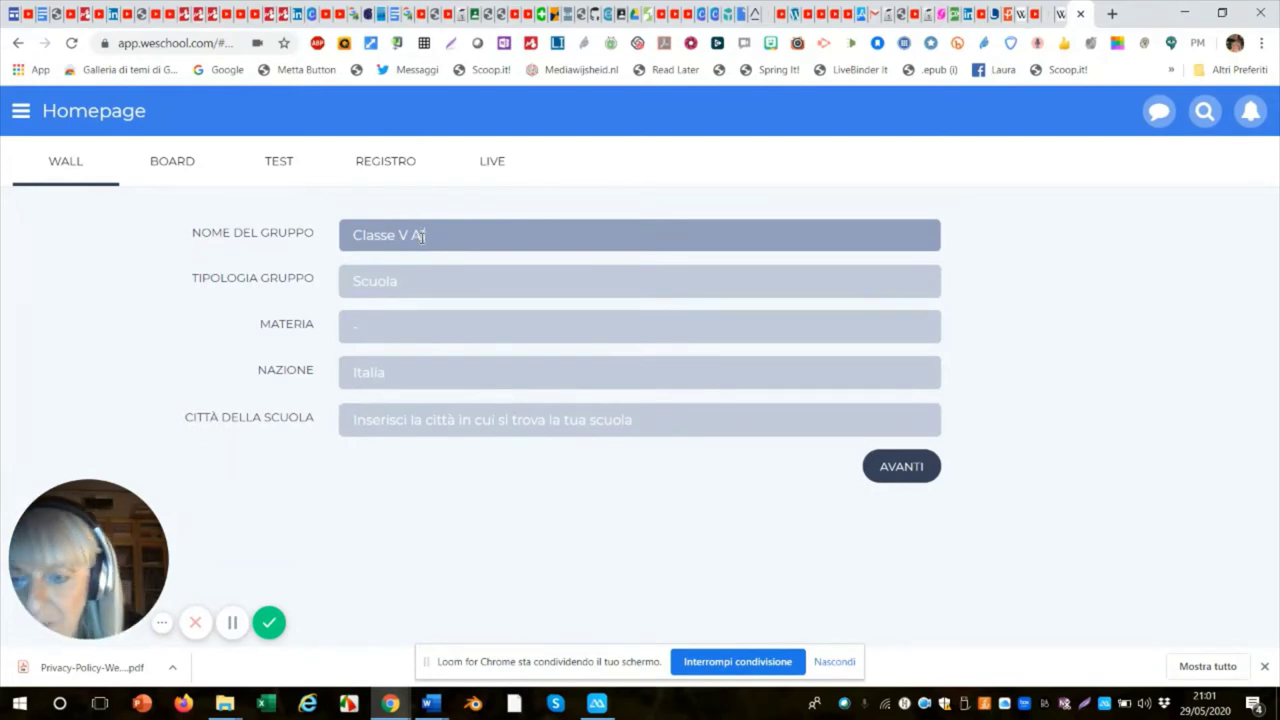
{"action": "type", "text": "1"}
Check the group type options, keep Scuola, and set the group's subject to Filosofia.
{"action": "left_click", "coordinate": [416, 287]}
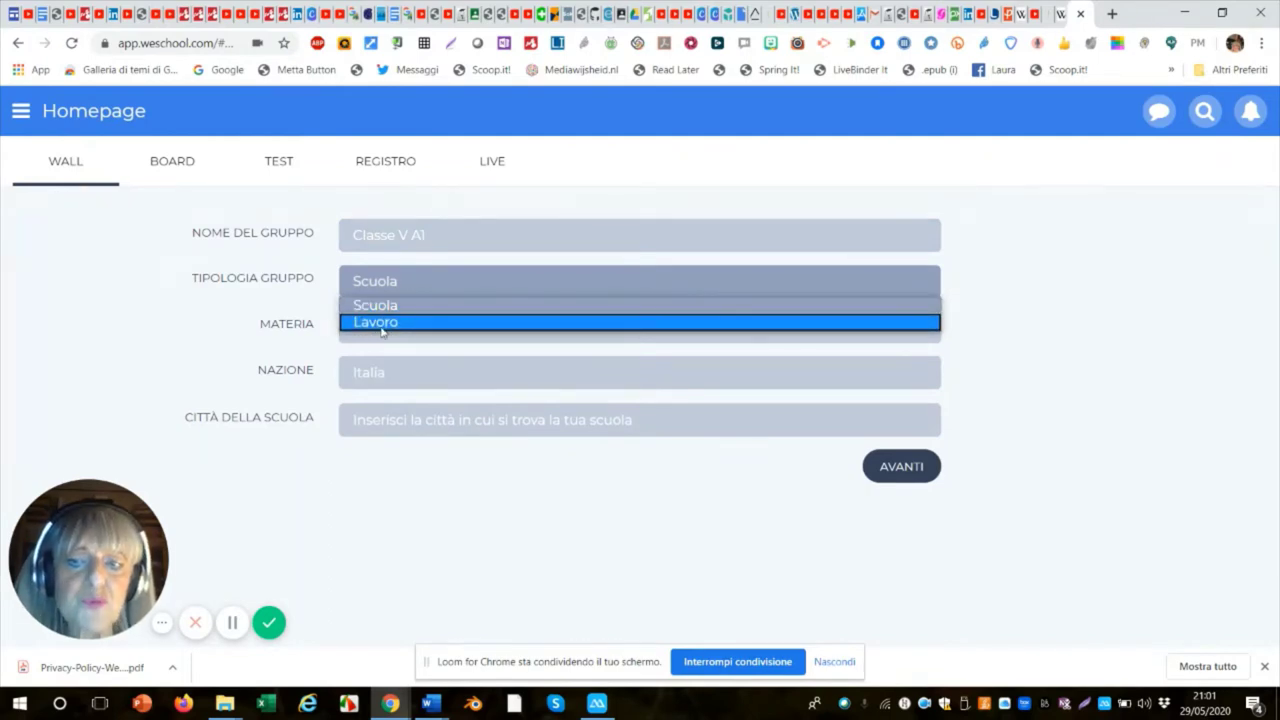
{"action": "left_click", "coordinate": [322, 290]}
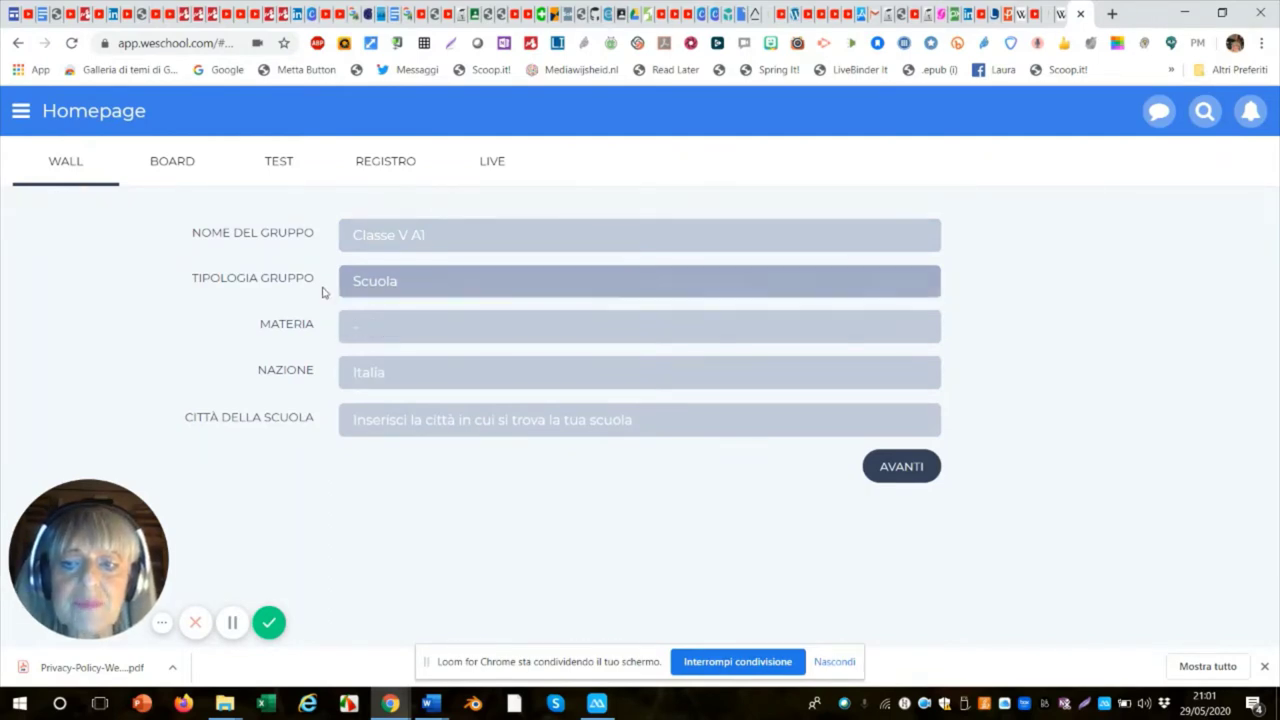
{"action": "left_click", "coordinate": [385, 324]}
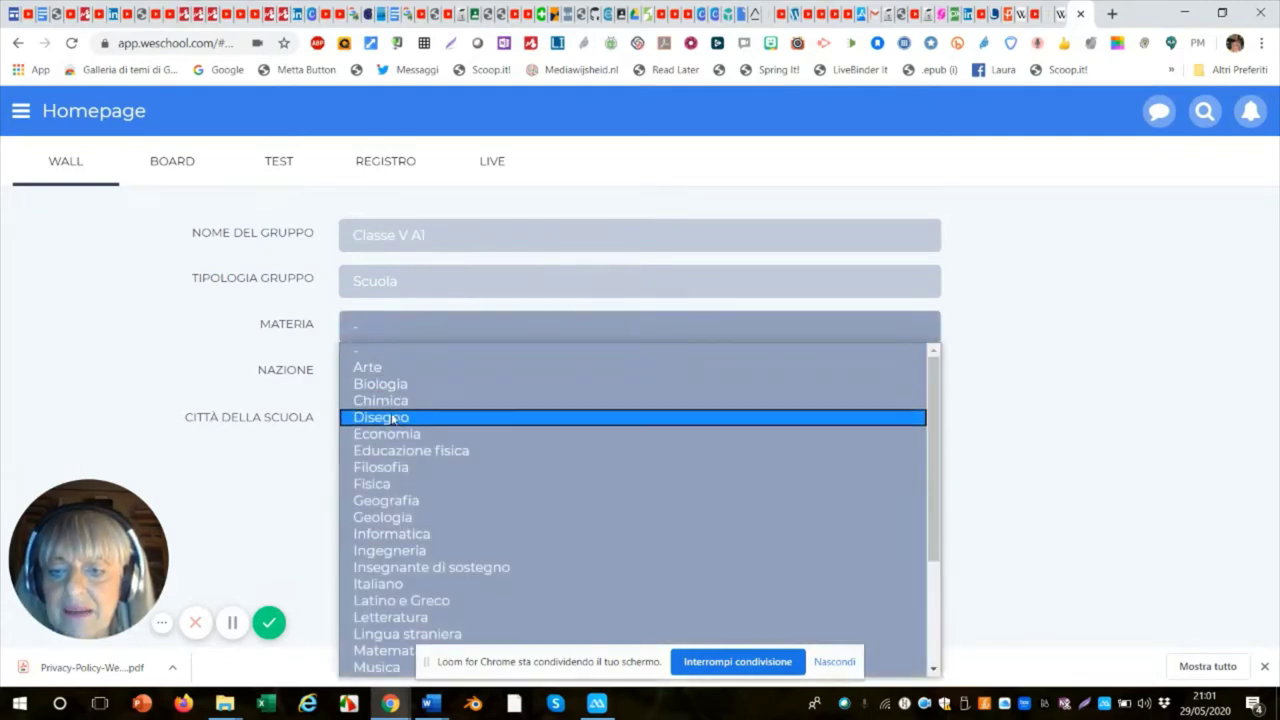
{"action": "left_click", "coordinate": [366, 470]}
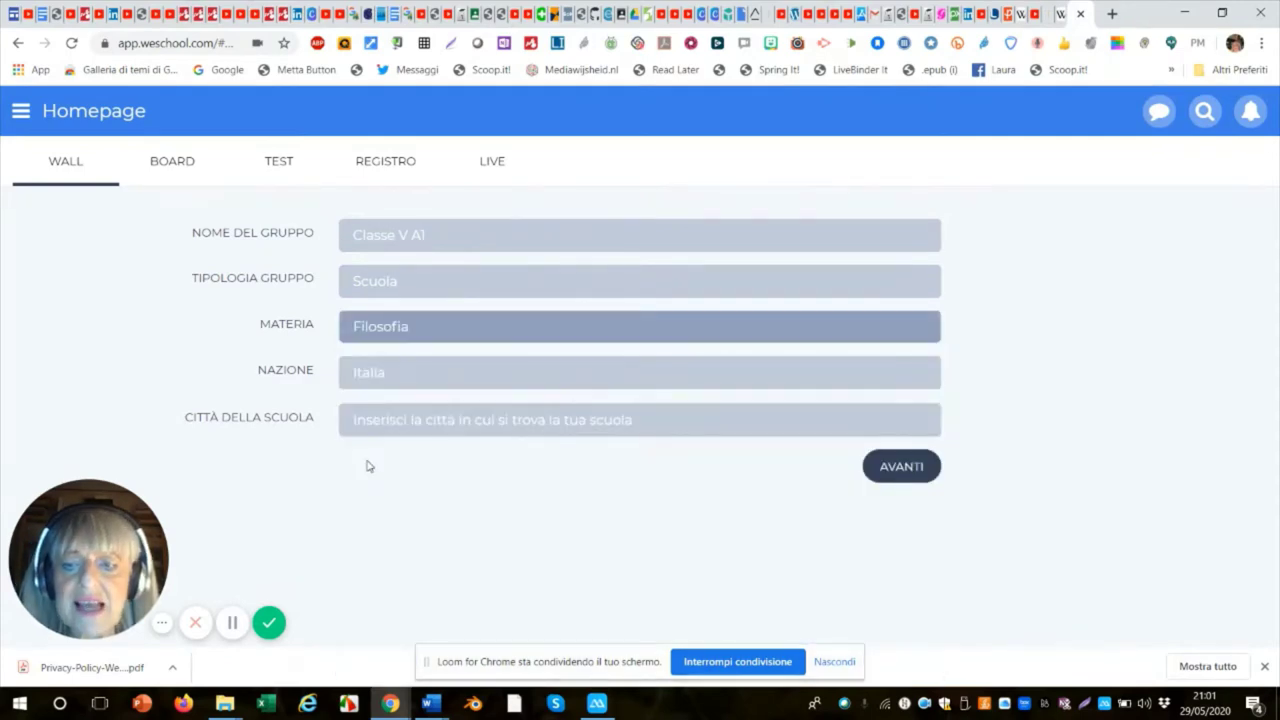
Set the school's city to BRESCIA from the suggested matches.
{"action": "left_click", "coordinate": [410, 421]}
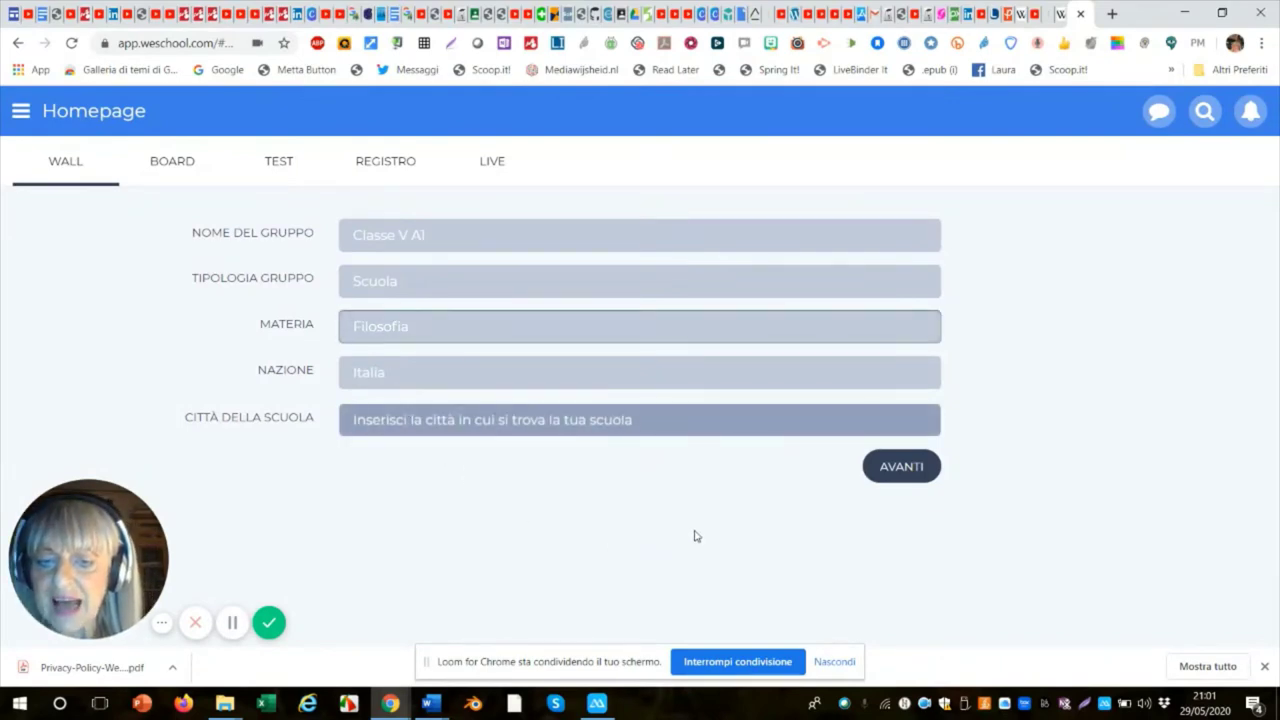
{"action": "type", "text": "B"}
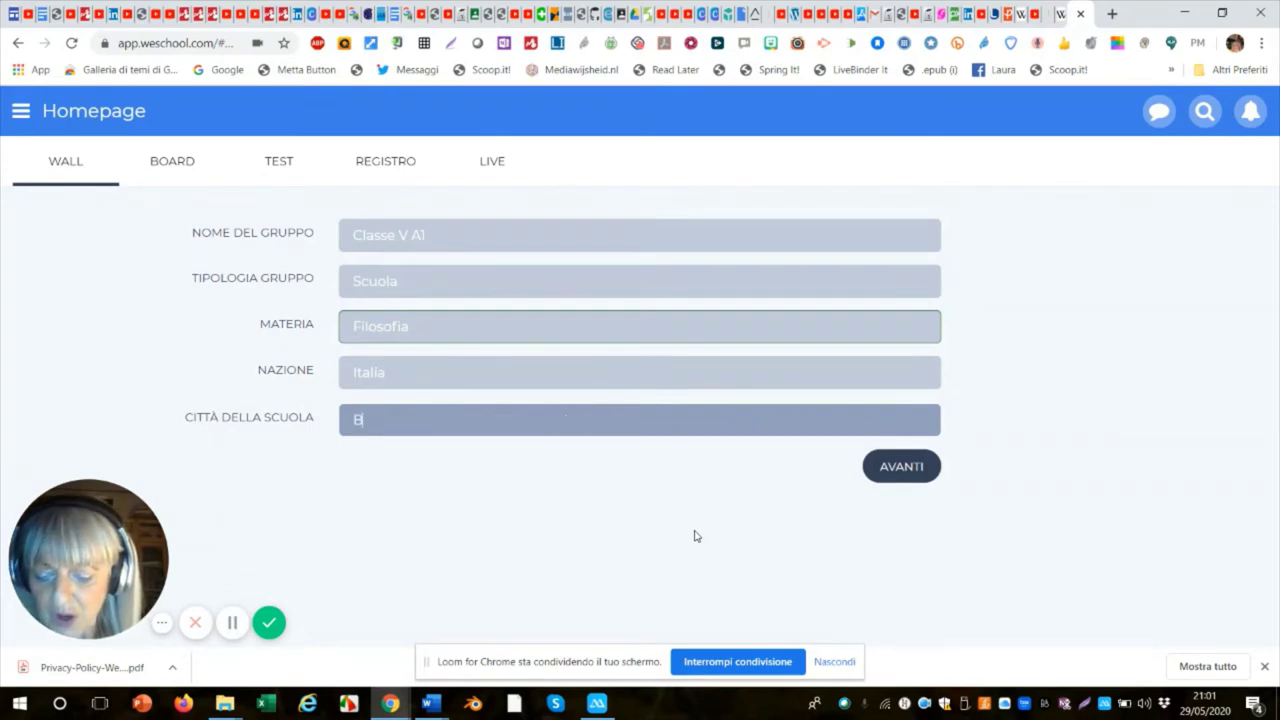
{"action": "type", "text": "rescia"}
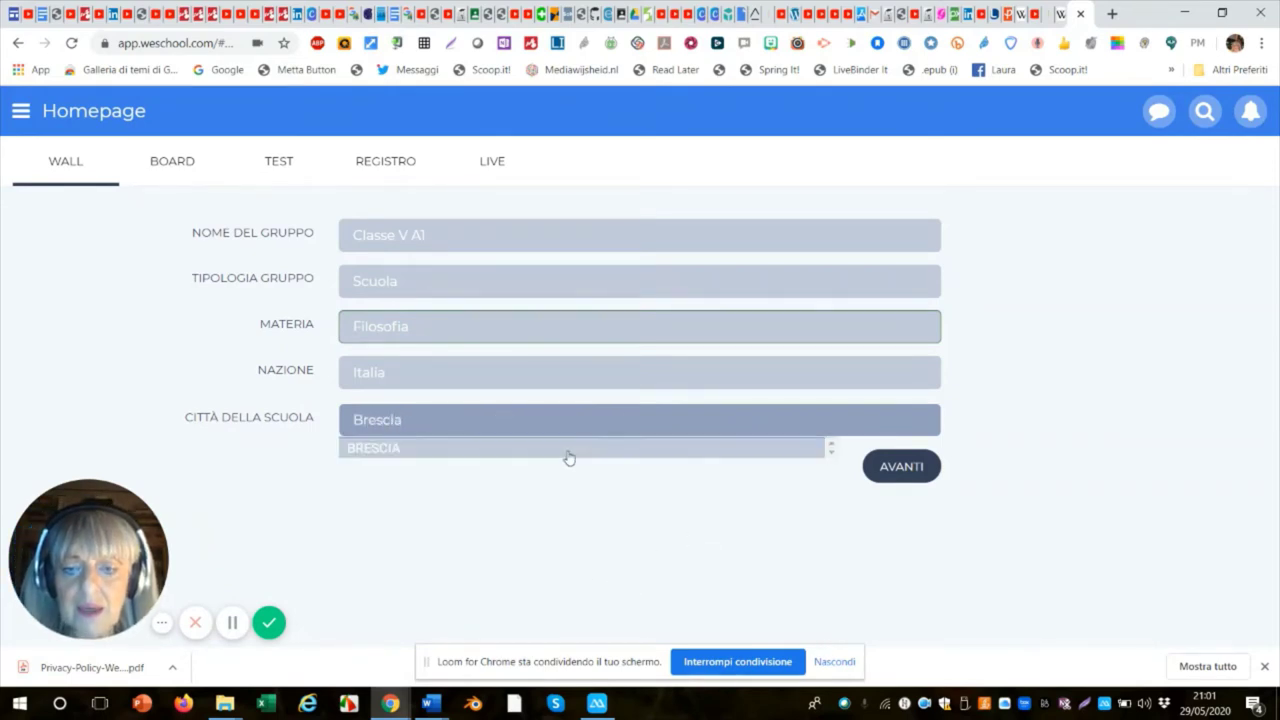
{"action": "left_click", "coordinate": [566, 457]}
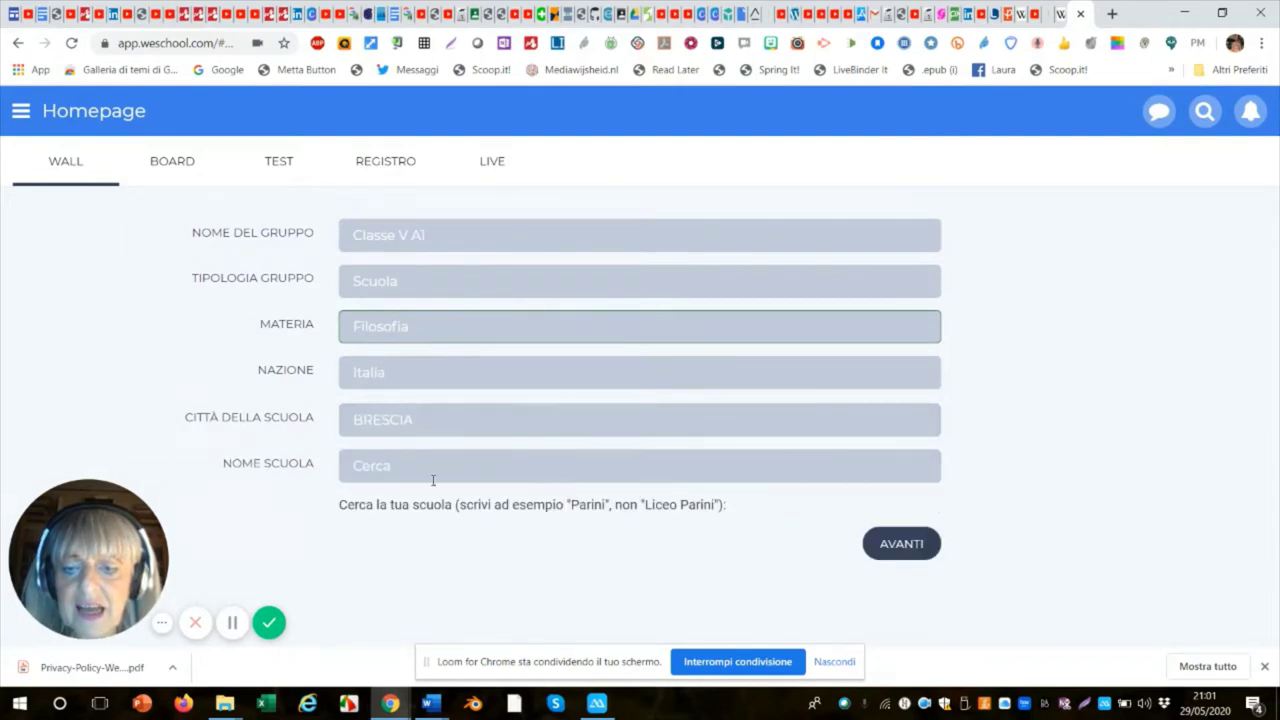
Search for the school "Gambara", choose the GAMBARA - BRESCIA (SERALE) entry, and continue to the cover image page.
{"action": "left_click", "coordinate": [397, 465]}
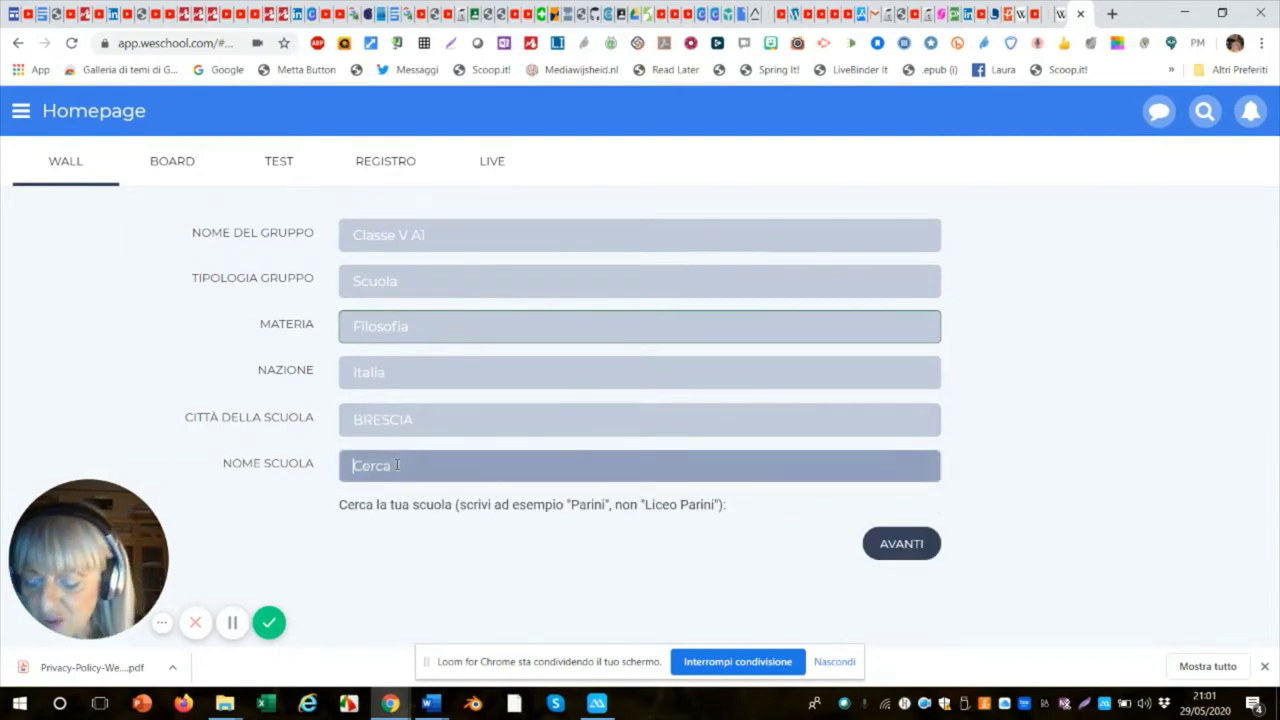
{"action": "type", "text": "Gamb"}
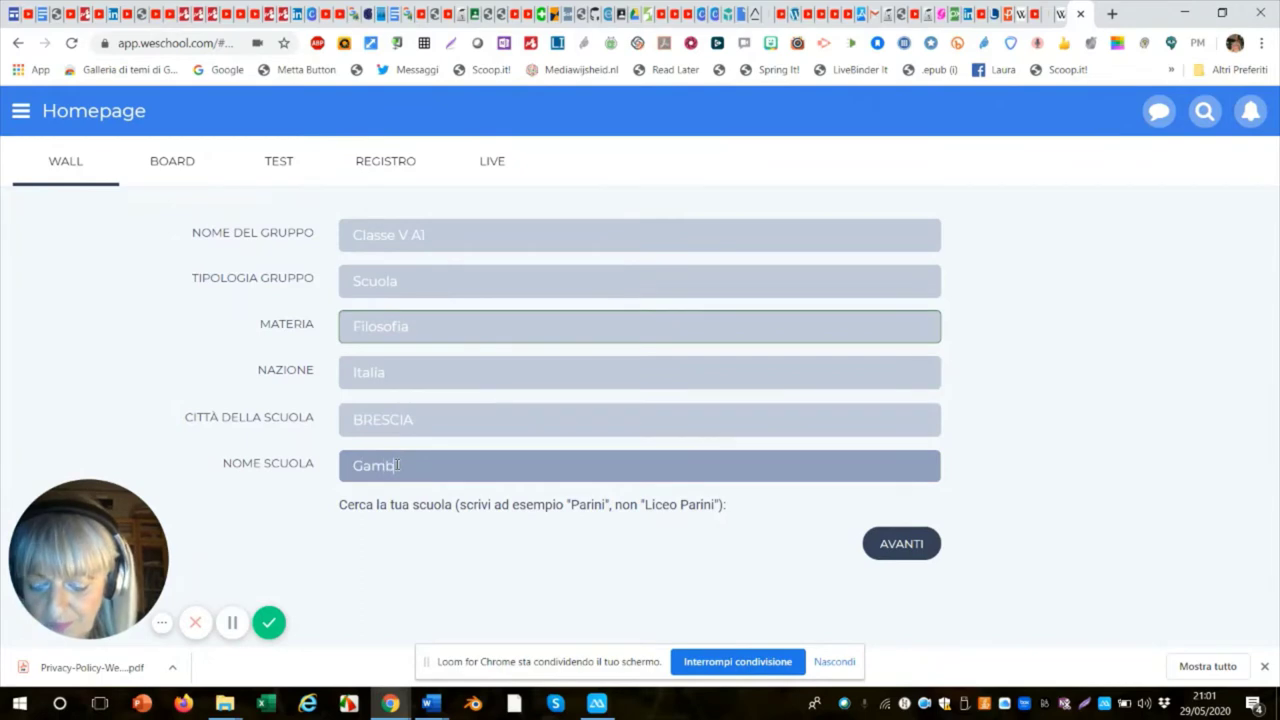
{"action": "type", "text": "ara"}
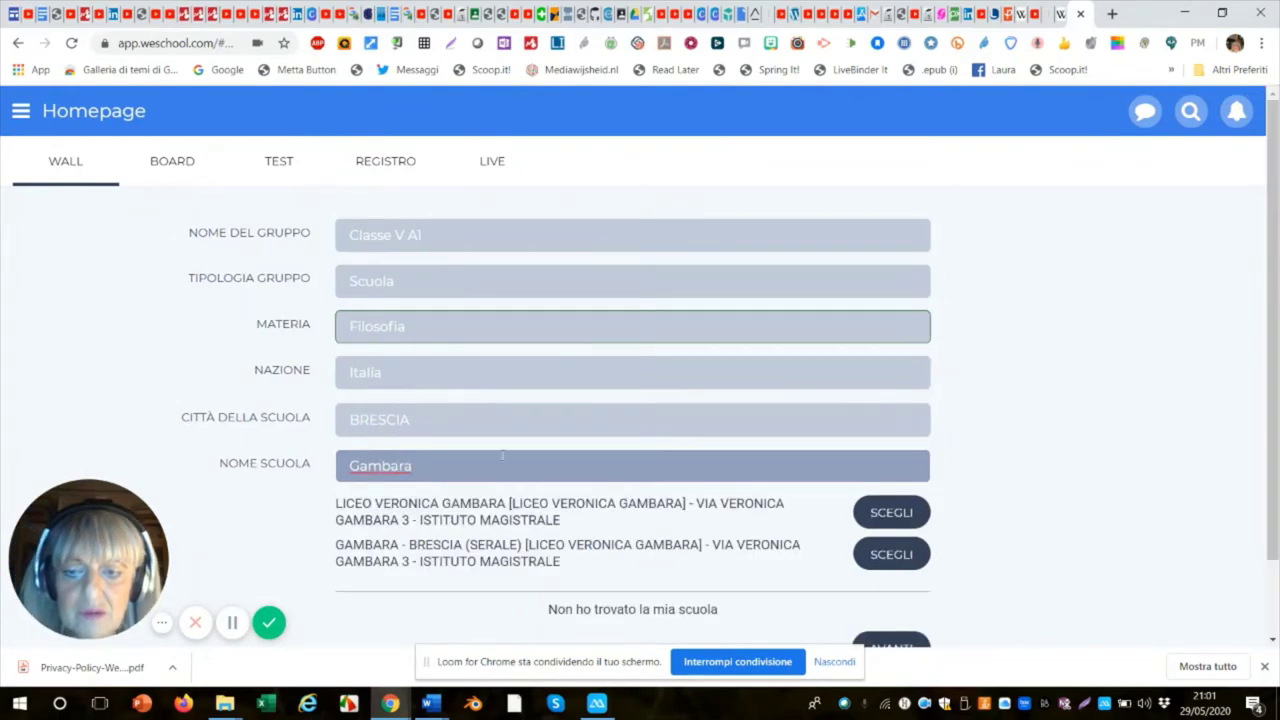
{"action": "left_click", "coordinate": [872, 561]}
{"action": "scroll", "coordinate": [897, 556], "scroll_direction": "down", "scroll_amount": 1}
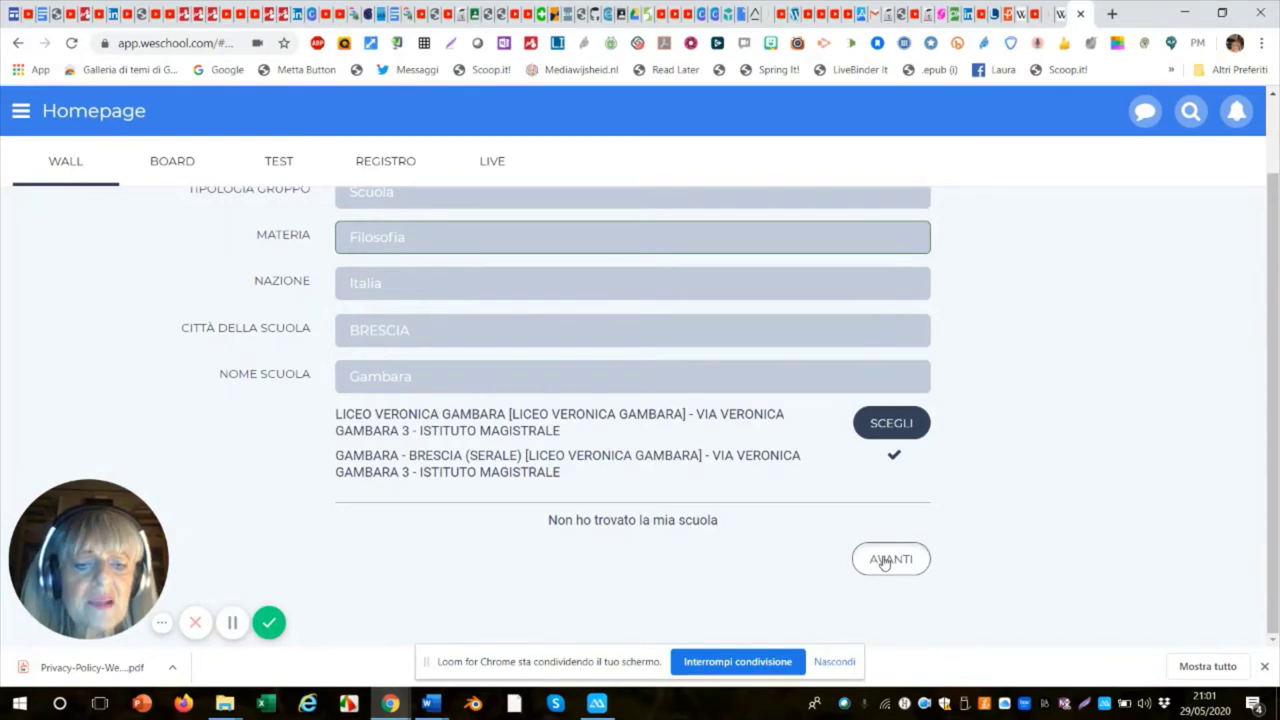
{"action": "left_click", "coordinate": [886, 560]}
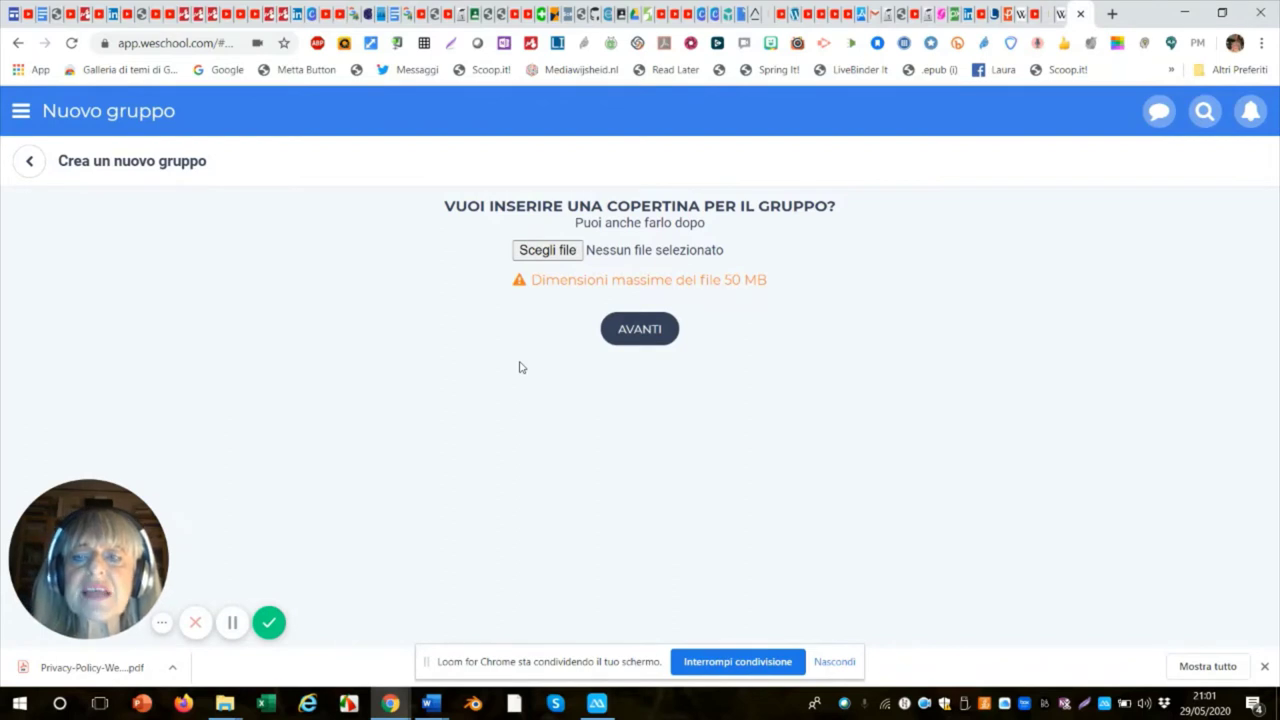
Add 3libro vivo_009.png from the maggio2020 folder as the group's cover image and complete the group creation.
{"action": "left_click", "coordinate": [548, 251]}
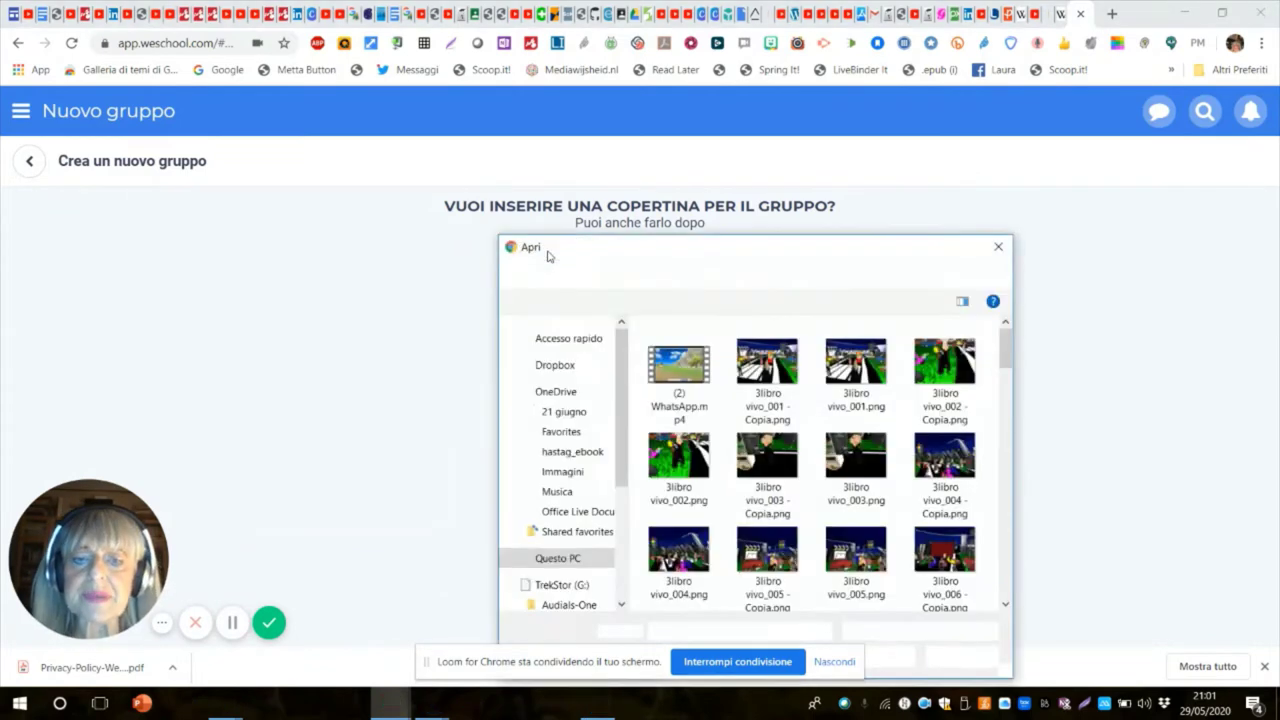
{"action": "scroll", "coordinate": [755, 415], "scroll_direction": "down", "scroll_amount": 4}
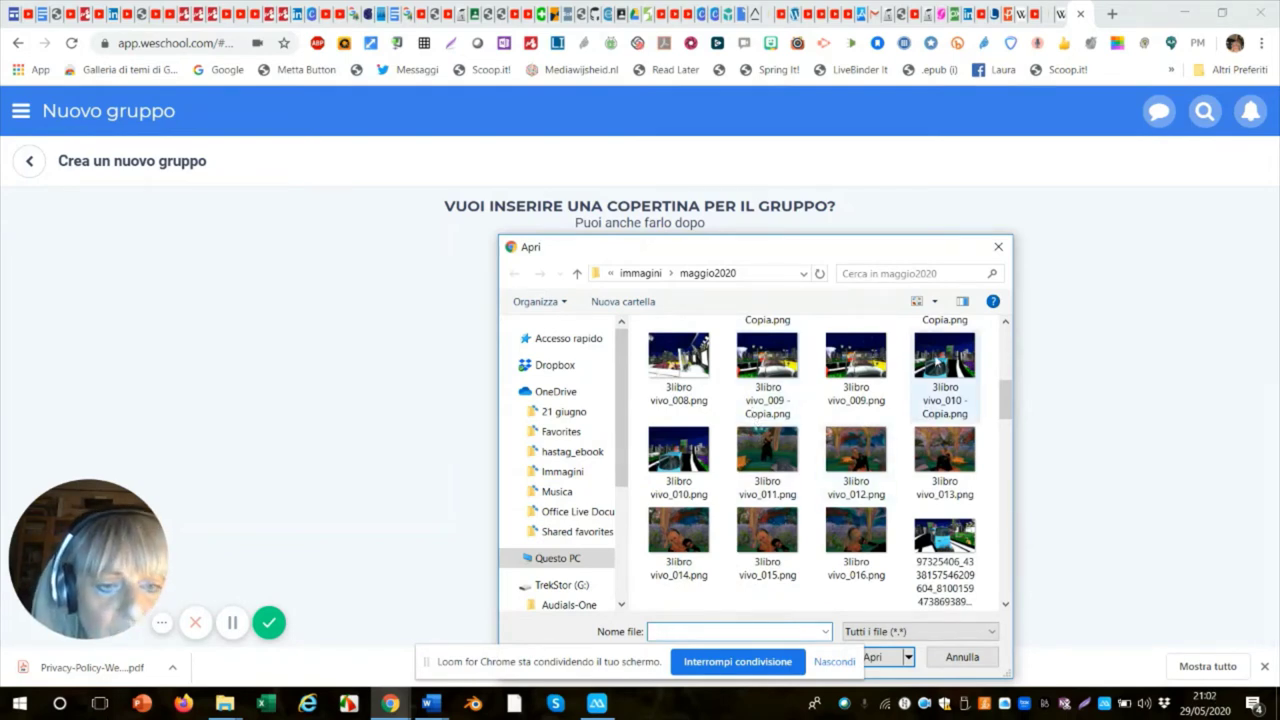
{"action": "left_click", "coordinate": [860, 362]}
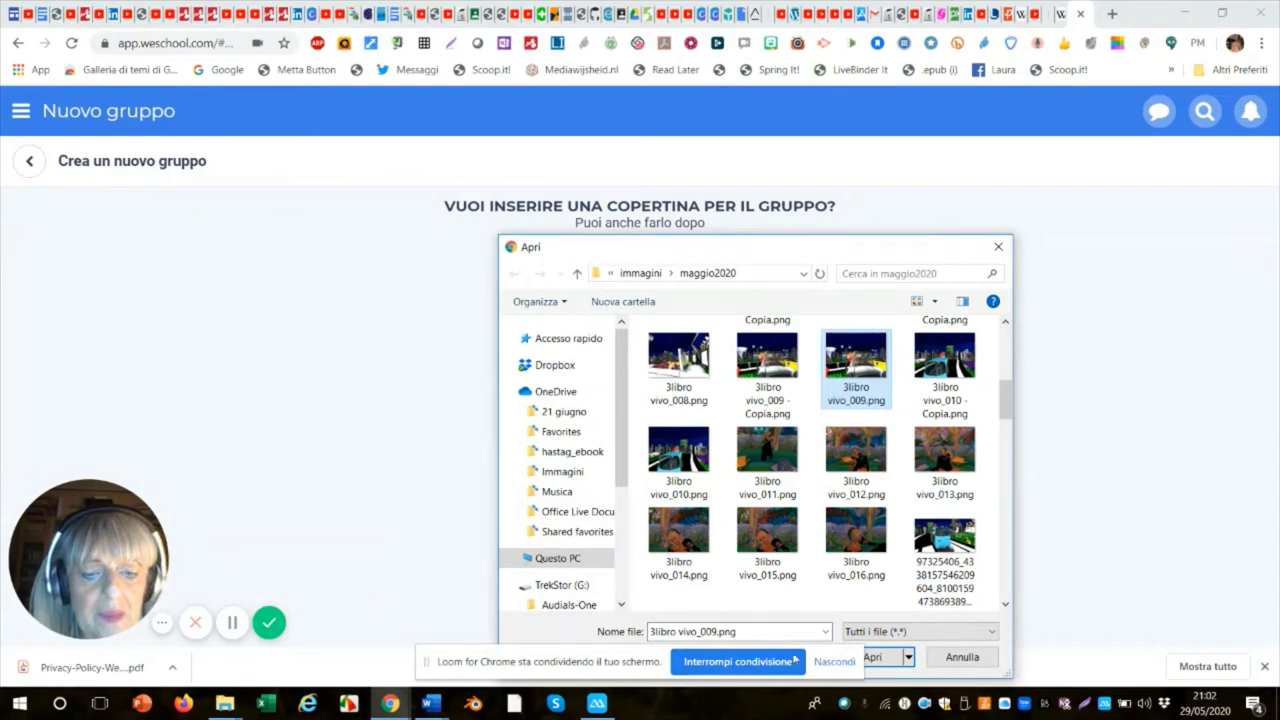
{"action": "left_click", "coordinate": [834, 662]}
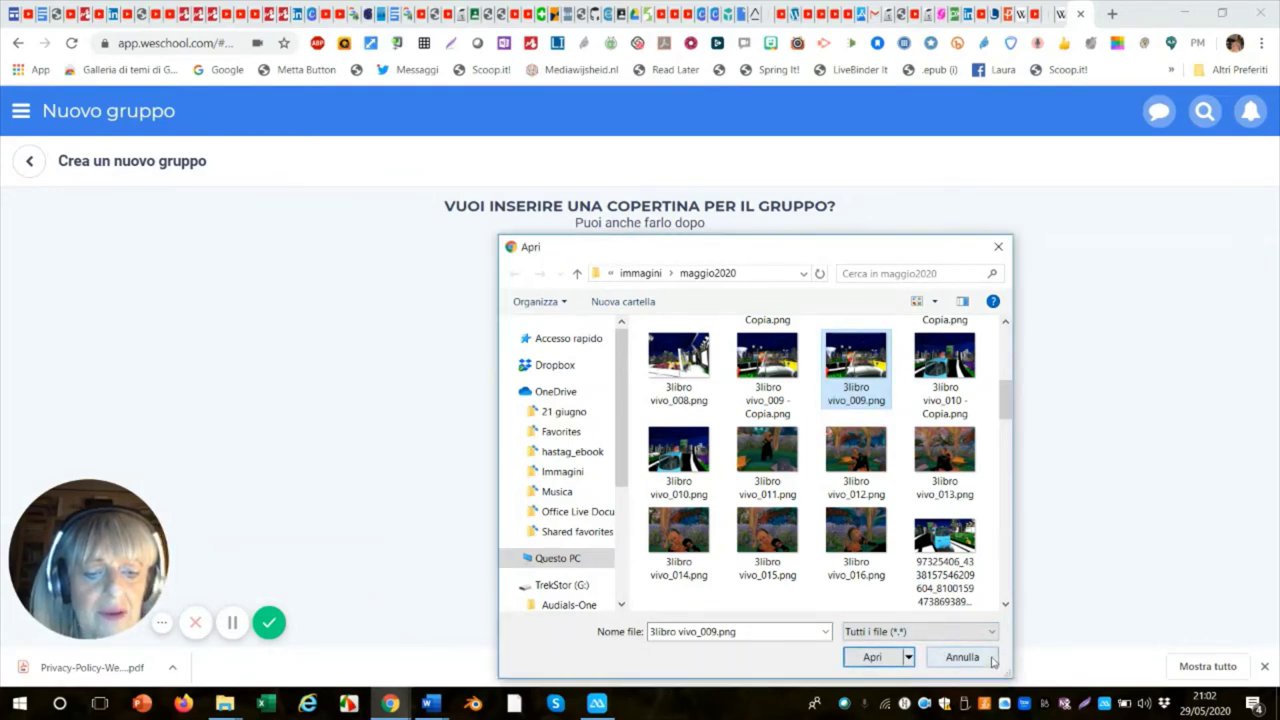
{"action": "left_click", "coordinate": [872, 660]}
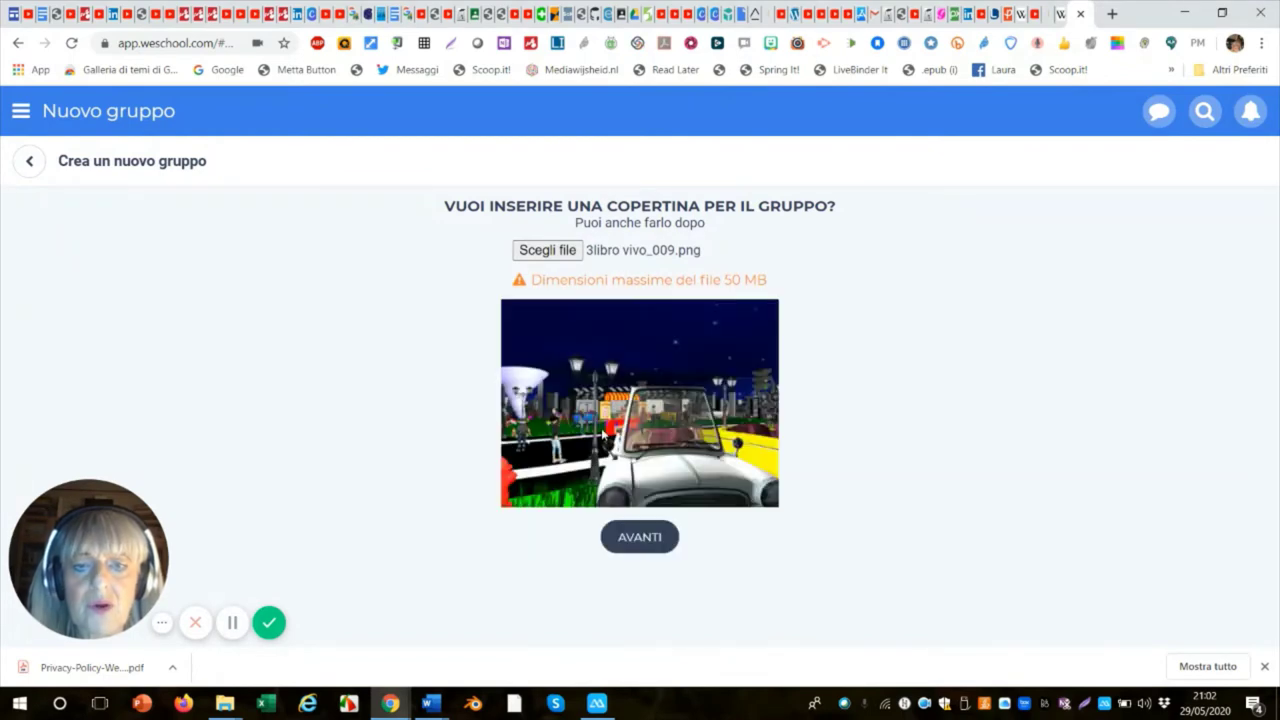
{"action": "left_click", "coordinate": [624, 539]}
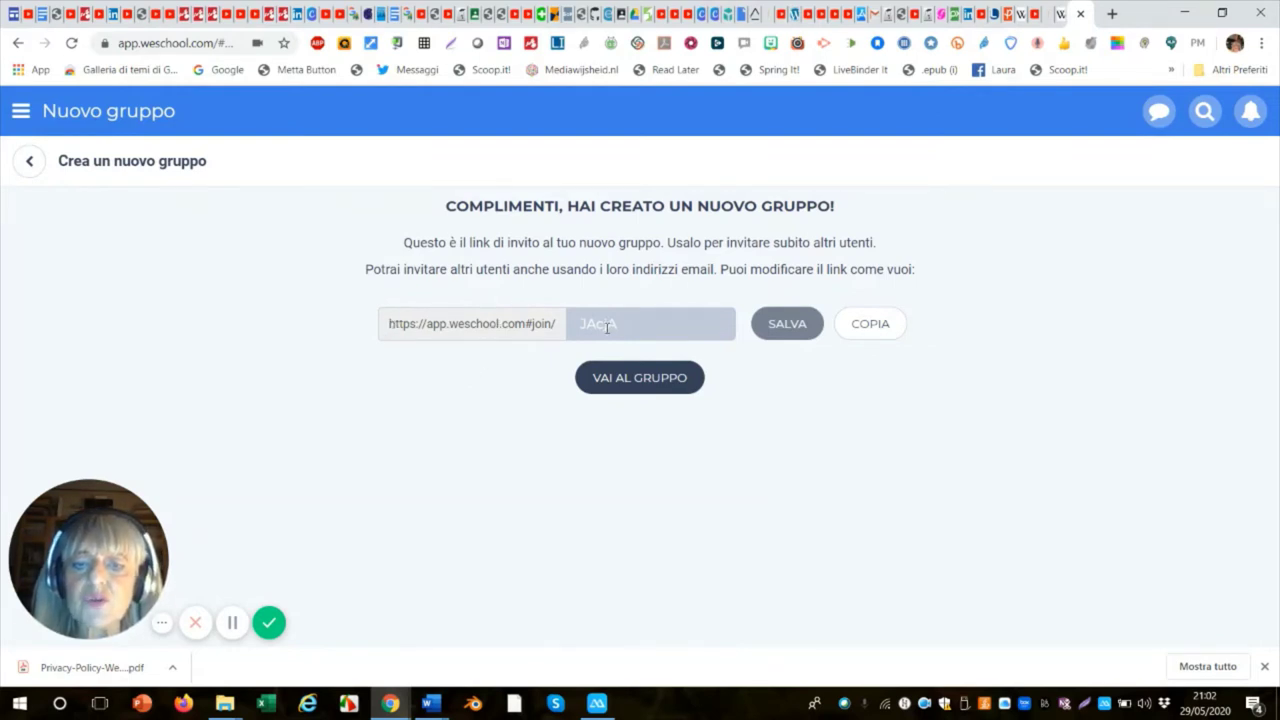
Copy the new group's invitation link and go to the group.
{"action": "left_click", "coordinate": [872, 326]}
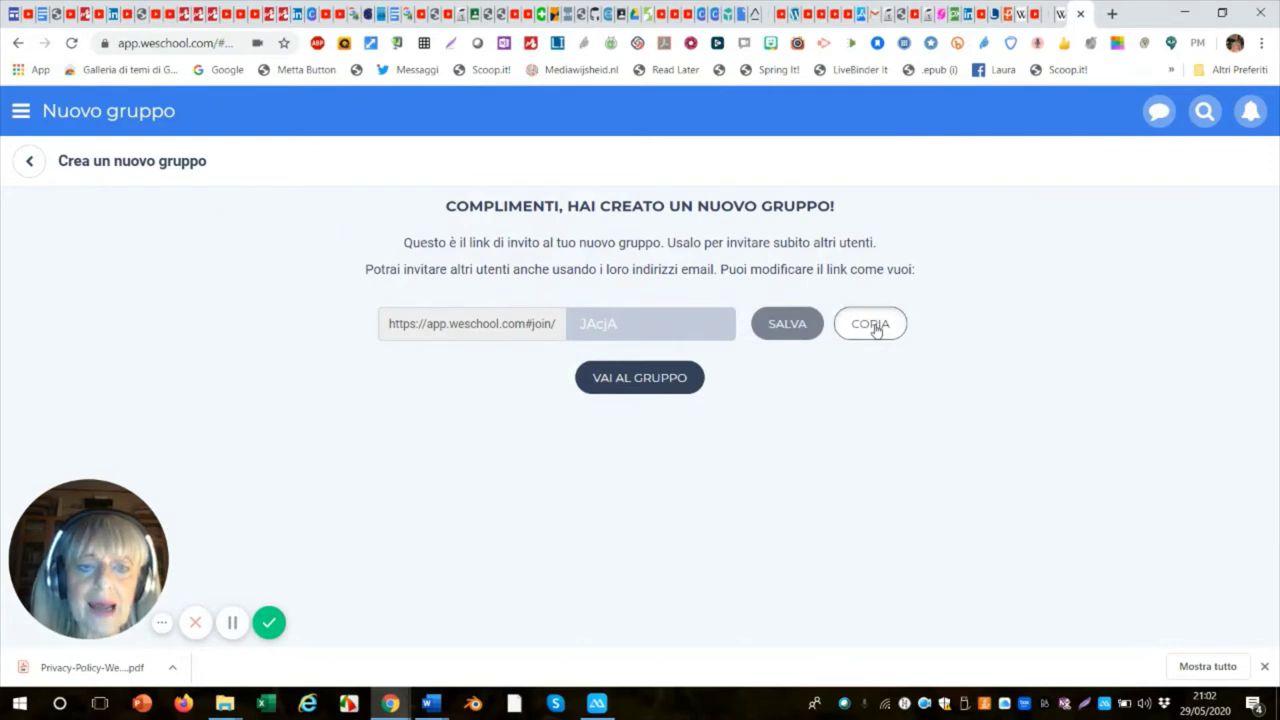
{"action": "left_click", "coordinate": [636, 384]}
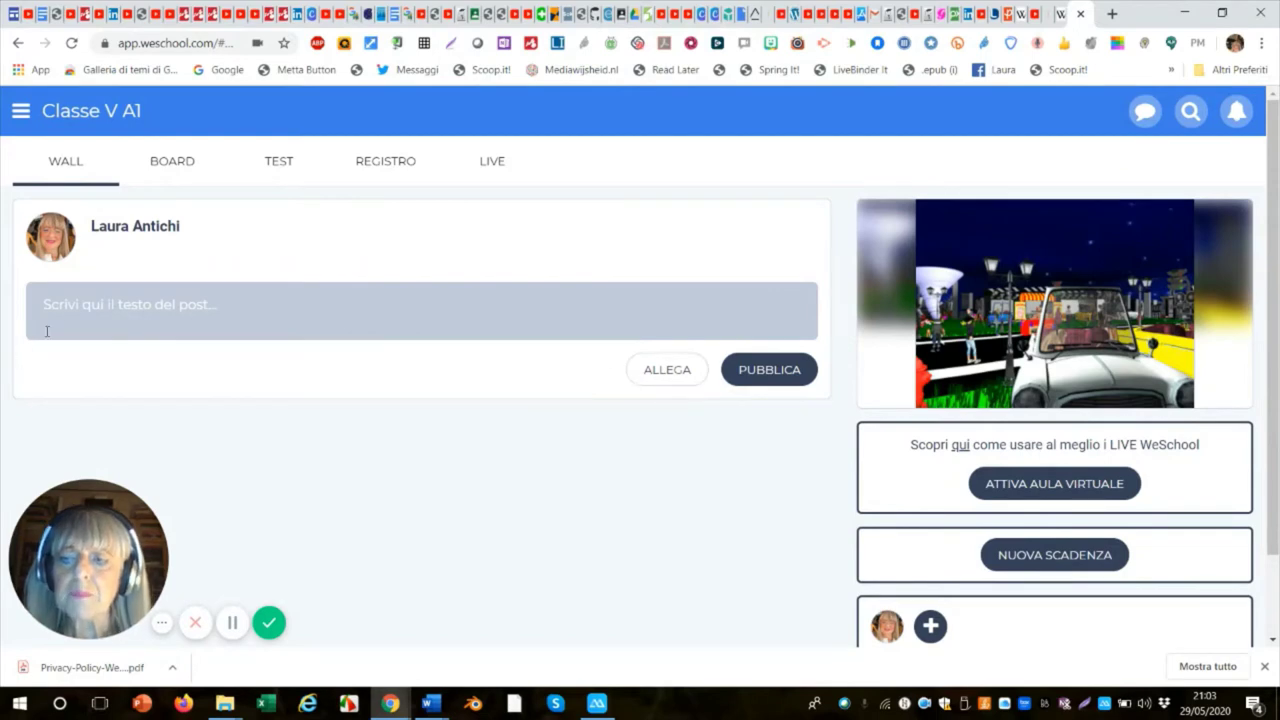
Write the post "Benvenute e Benvenuti!" on the group's wall and publish it.
{"action": "left_click", "coordinate": [74, 305]}
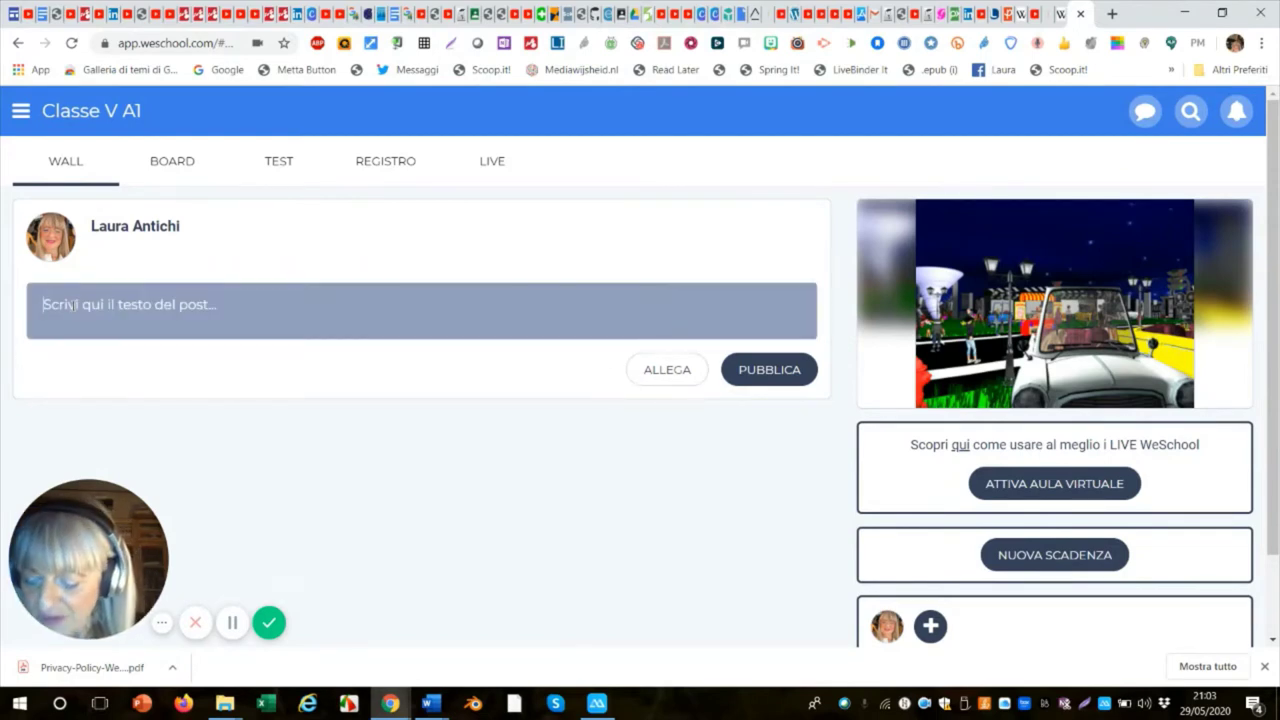
{"action": "type", "text": "Ben"}
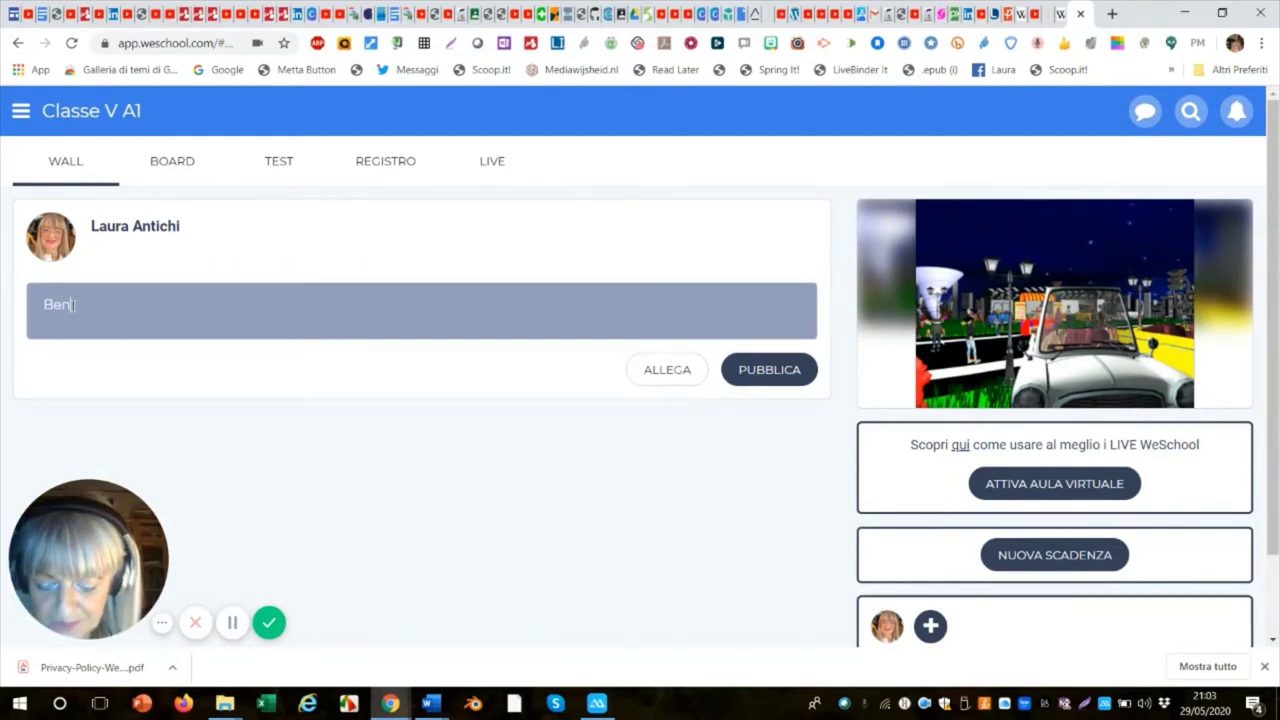
{"action": "type", "text": "venut"}
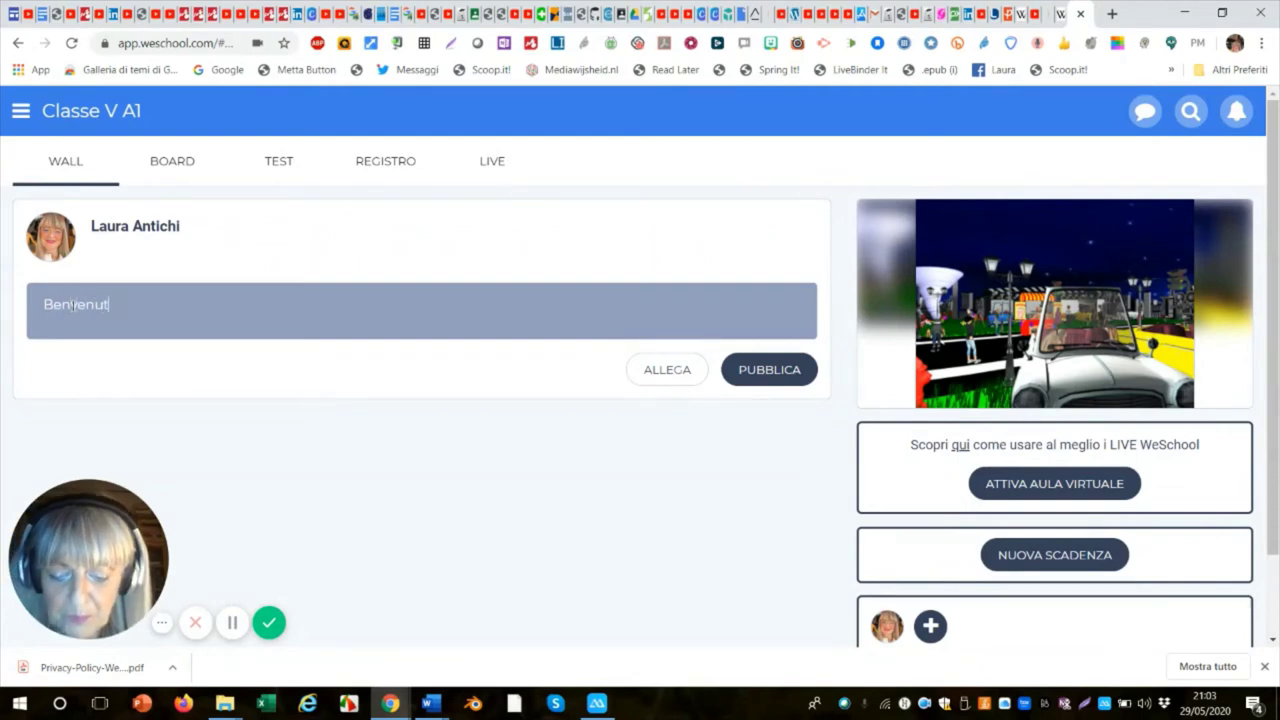
{"action": "type", "text": "o"}
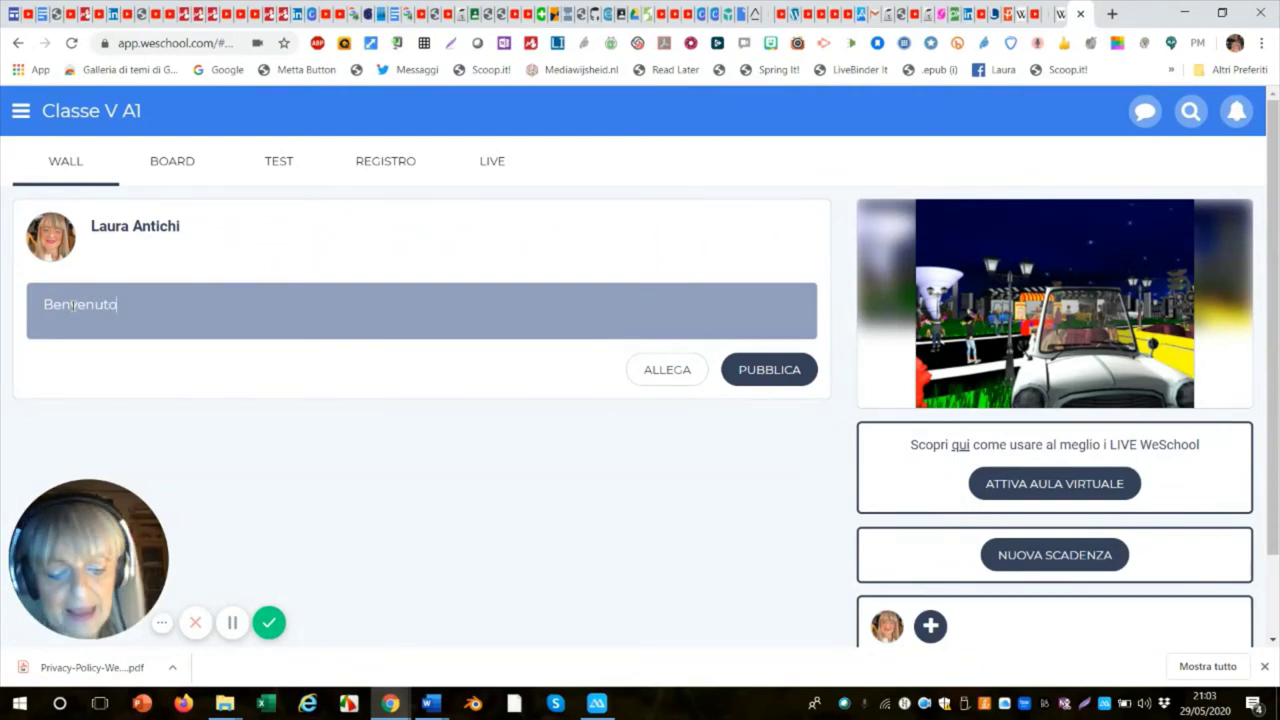
{"action": "key", "text": "BackSpace"}
{"action": "type", "text": "i"}
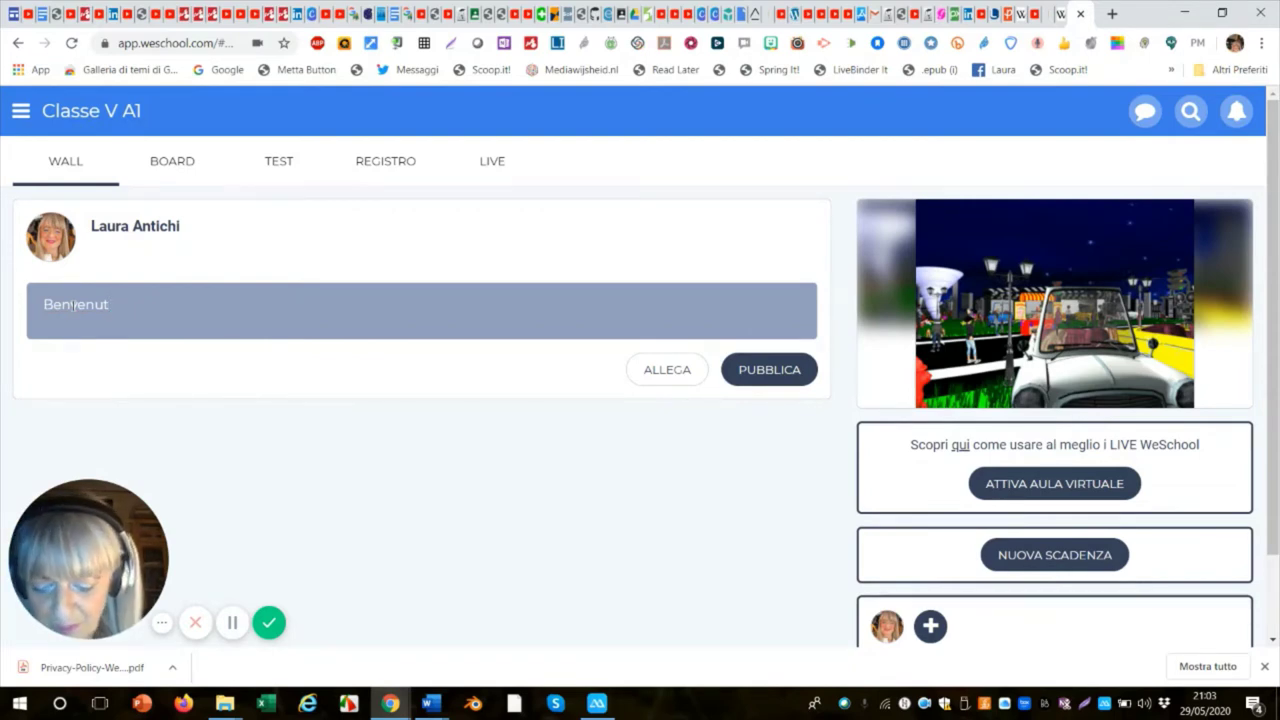
{"action": "key", "text": "BackSpace"}
{"action": "type", "text": "e e"}
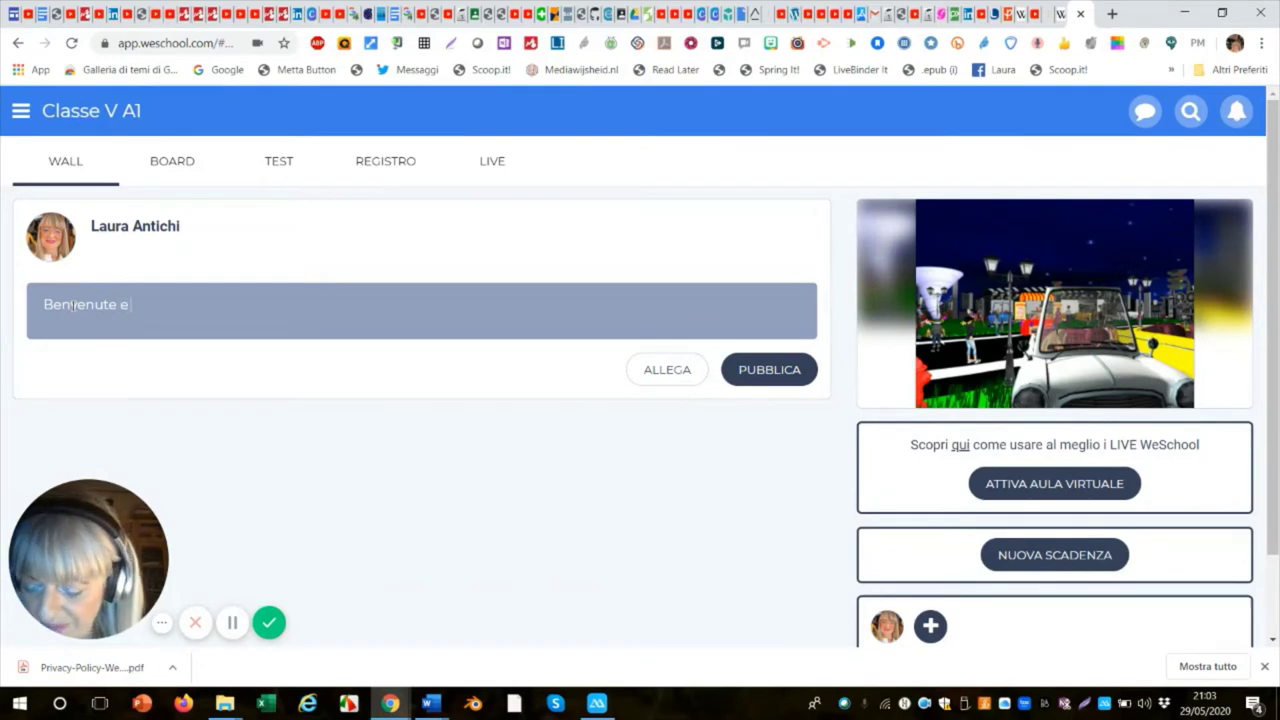
{"action": "type", "text": " Benv"}
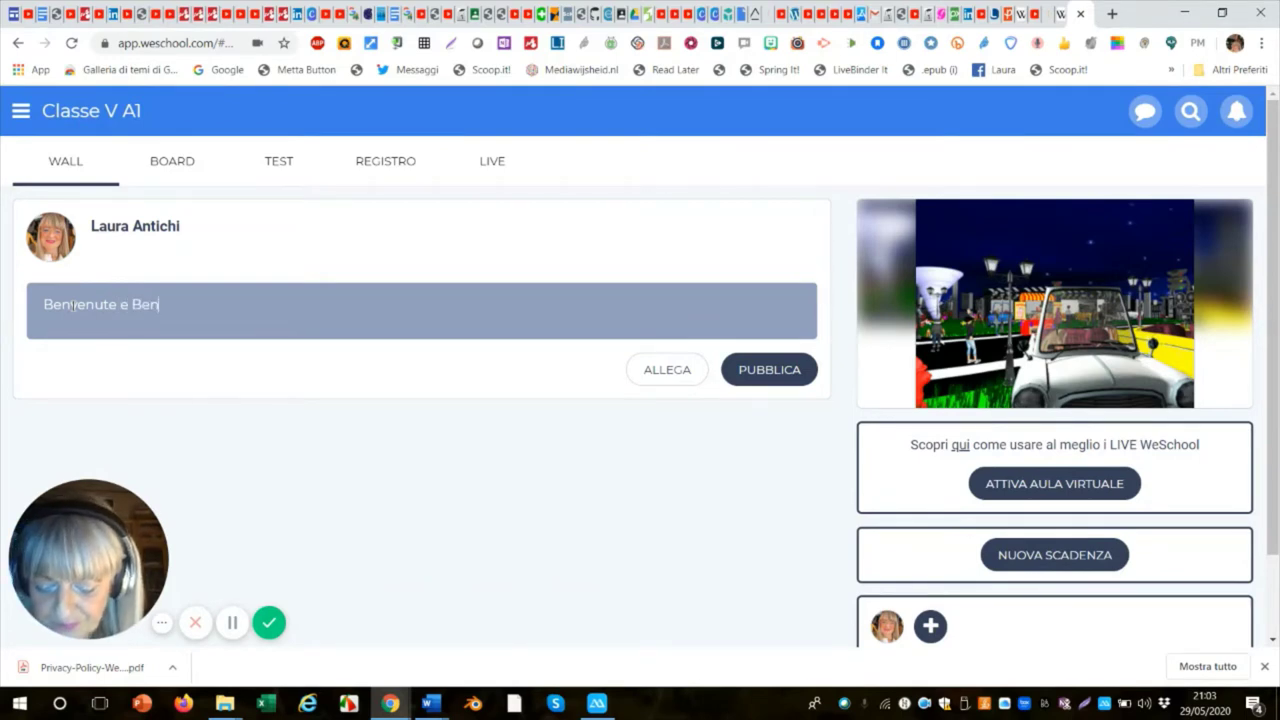
{"action": "type", "text": "enuti"}
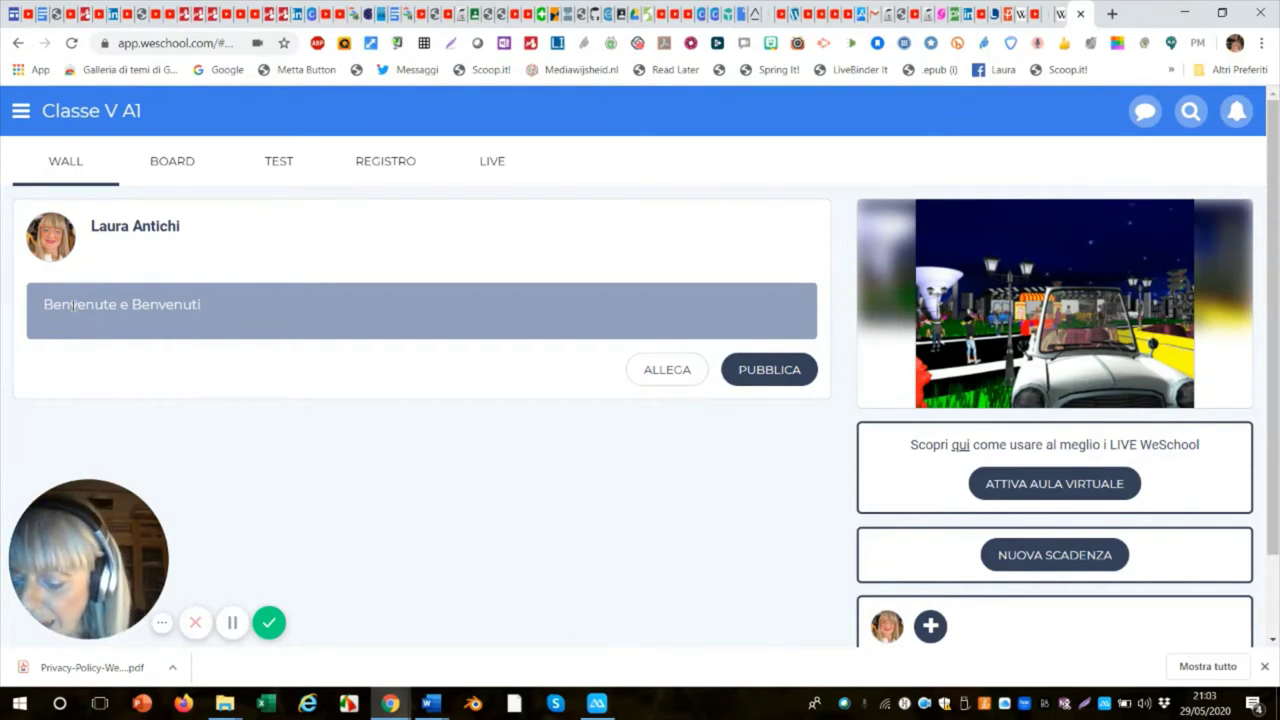
{"action": "type", "text": "!"}
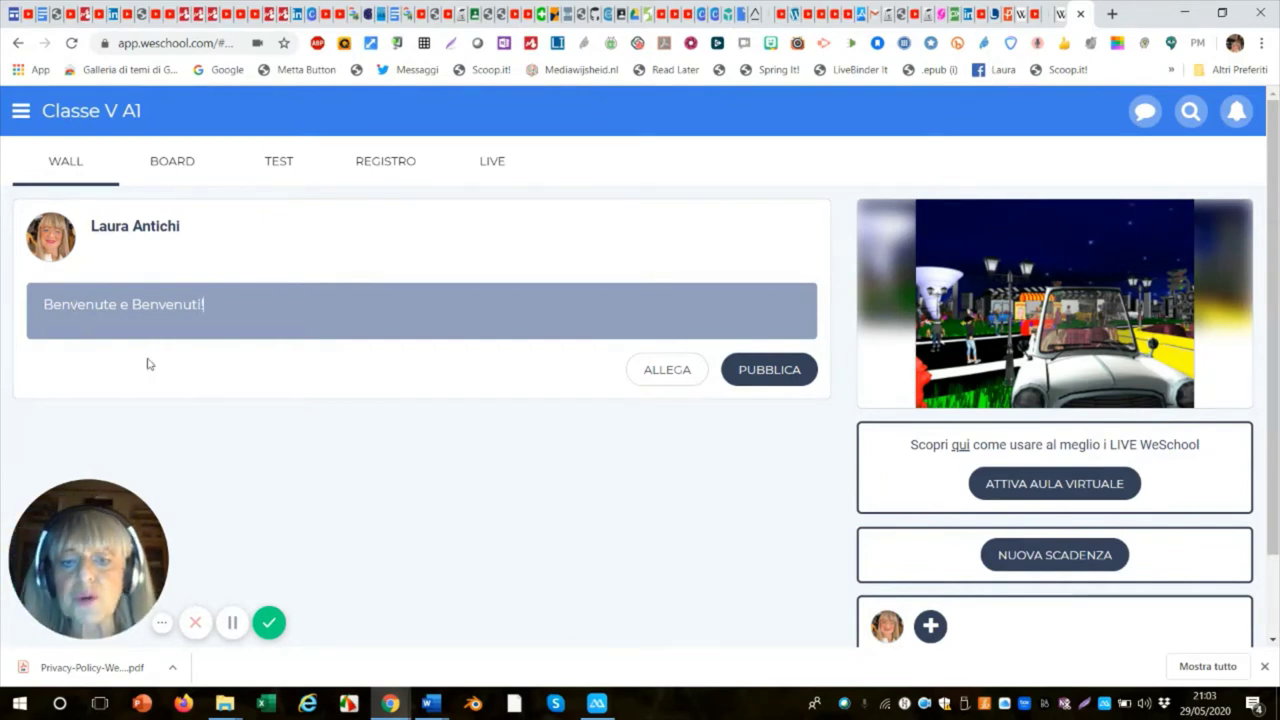
{"action": "left_click", "coordinate": [744, 381]}
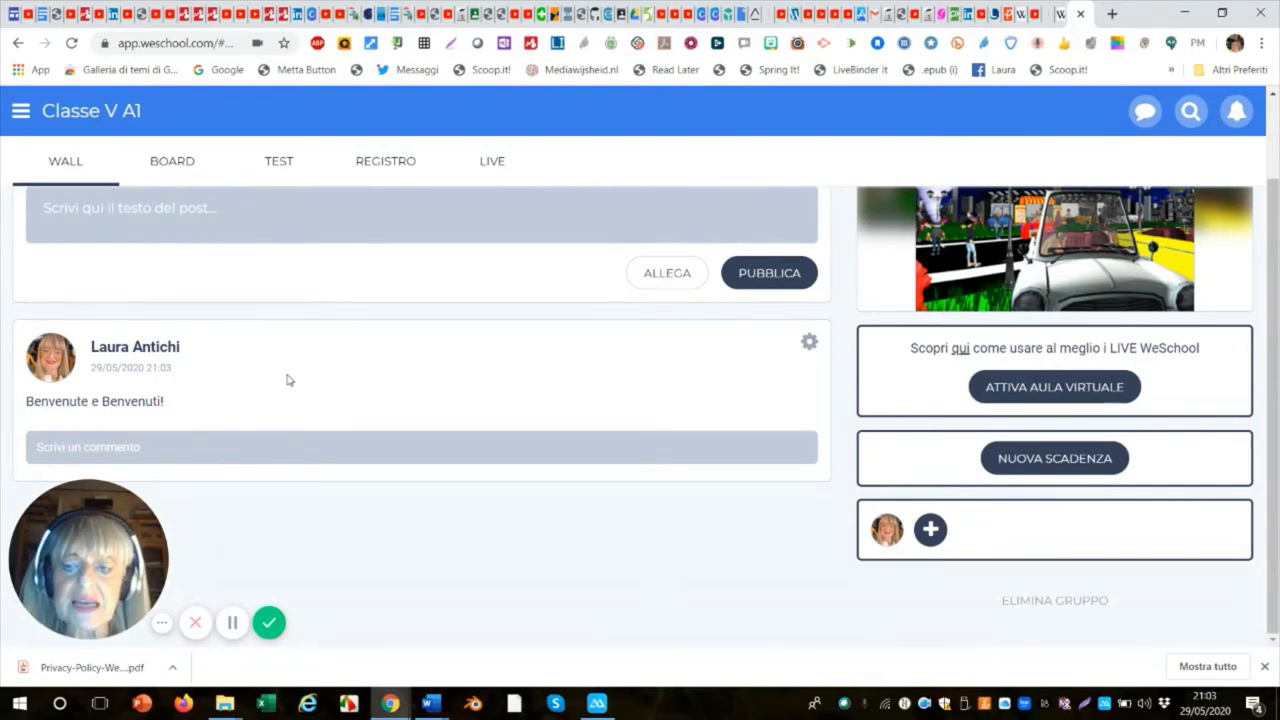
Create a new board in the group and title it "Karl Popper".
{"action": "left_click", "coordinate": [182, 169]}
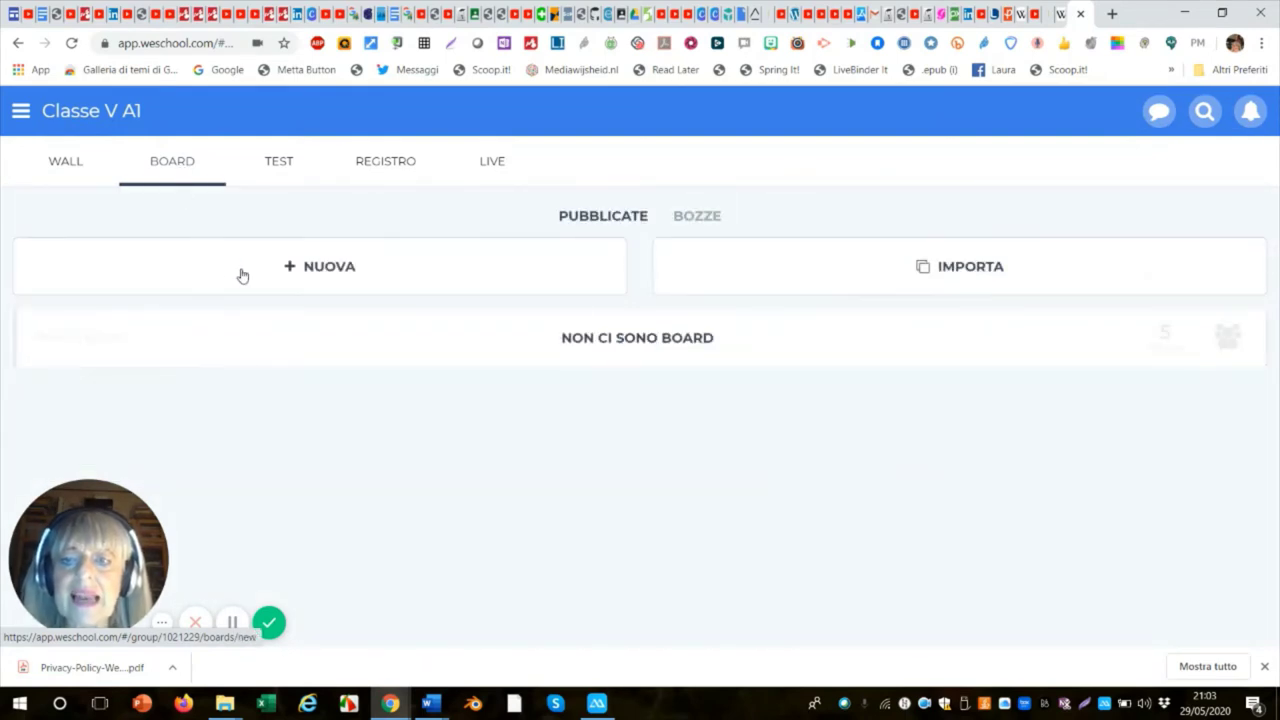
{"action": "left_click", "coordinate": [314, 275]}
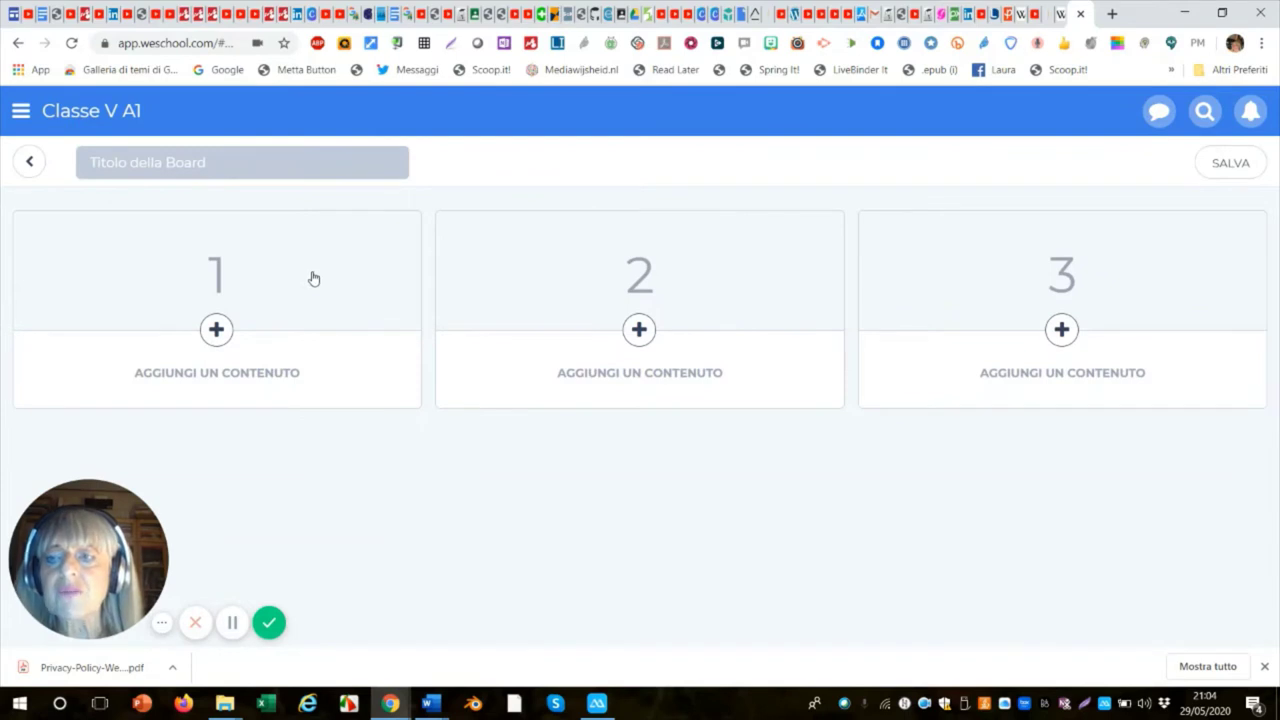
{"action": "left_click", "coordinate": [128, 168]}
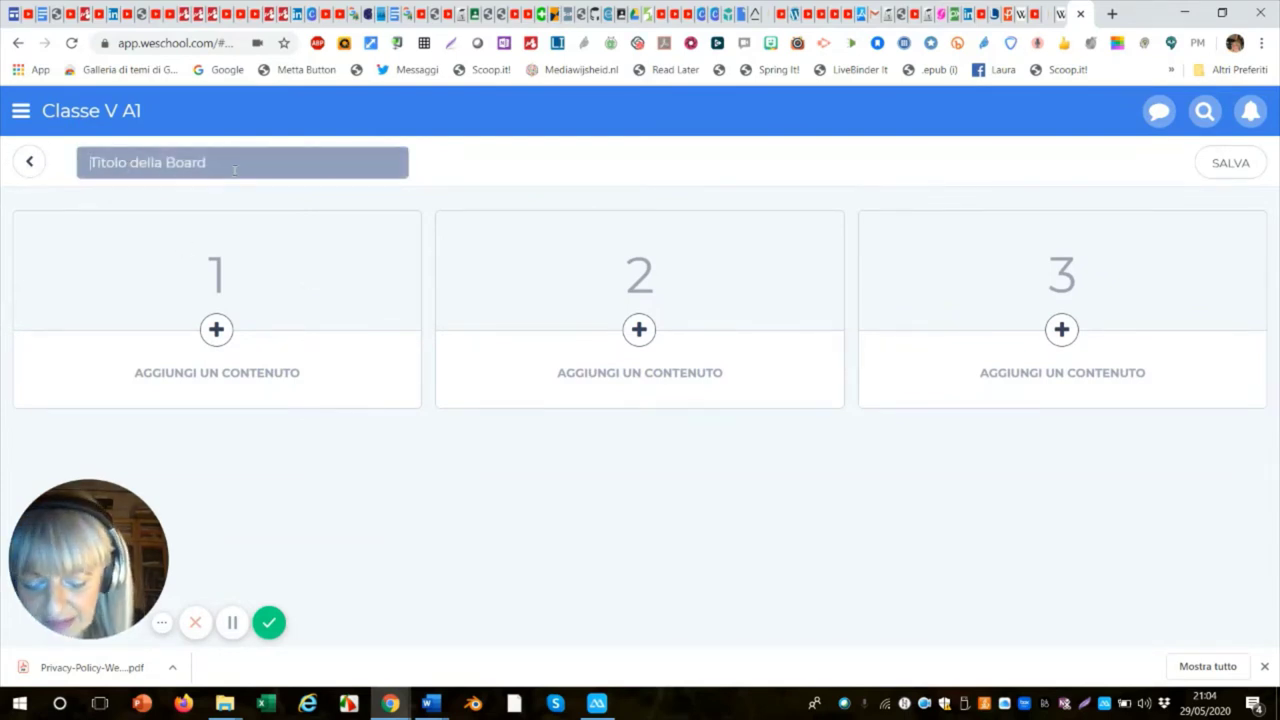
{"action": "type", "text": "Karl"}
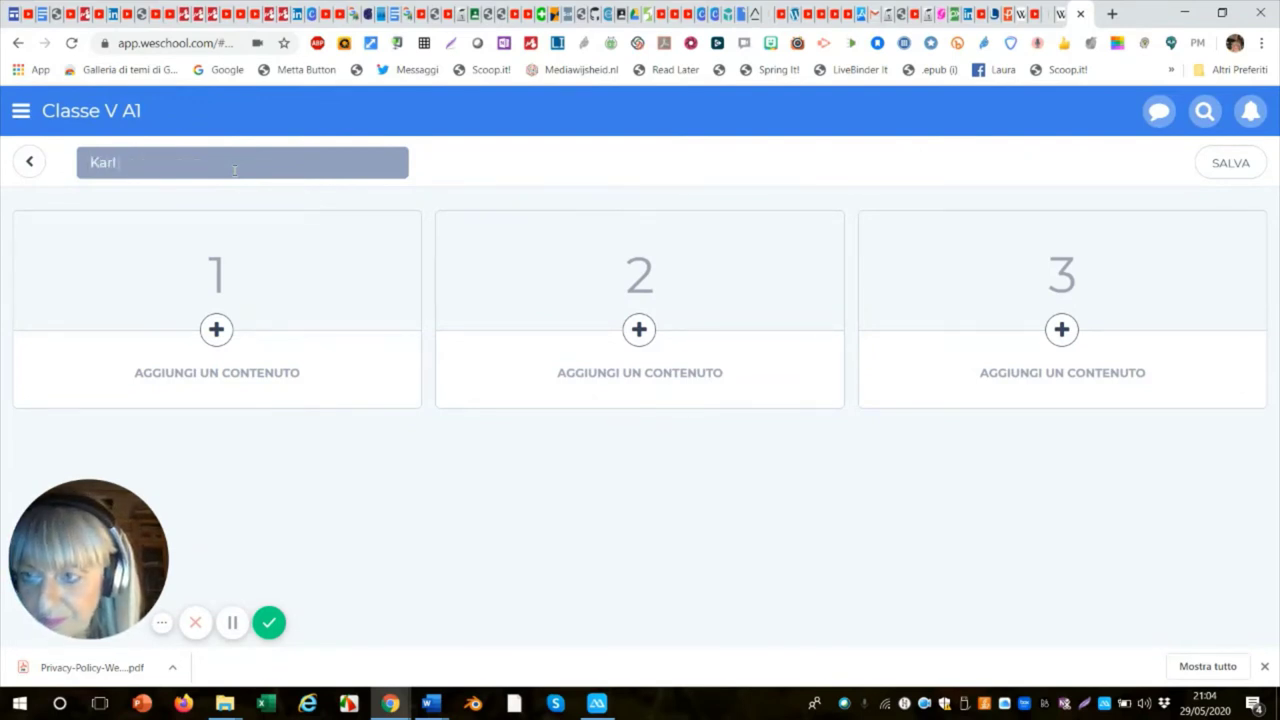
{"action": "type", "text": " Popper"}
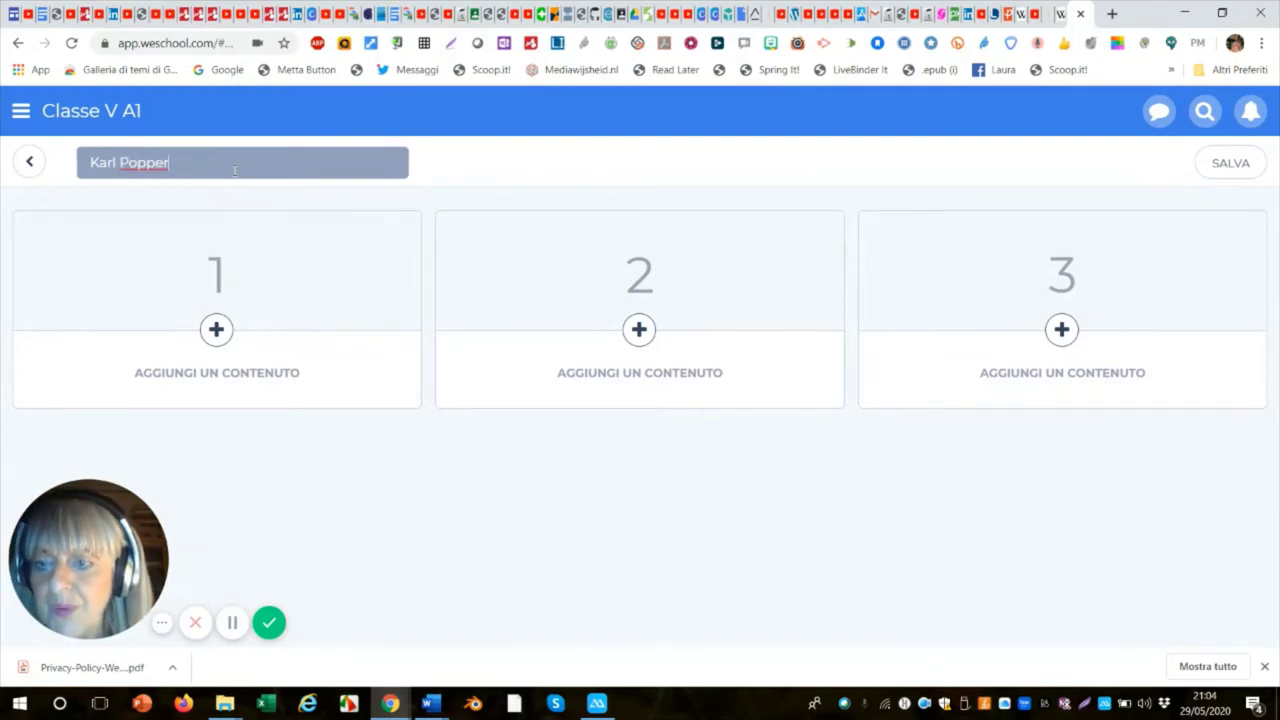
Start adding YouTube content to the board's first slot and search for "Karl Popper".
{"action": "left_click", "coordinate": [215, 333]}
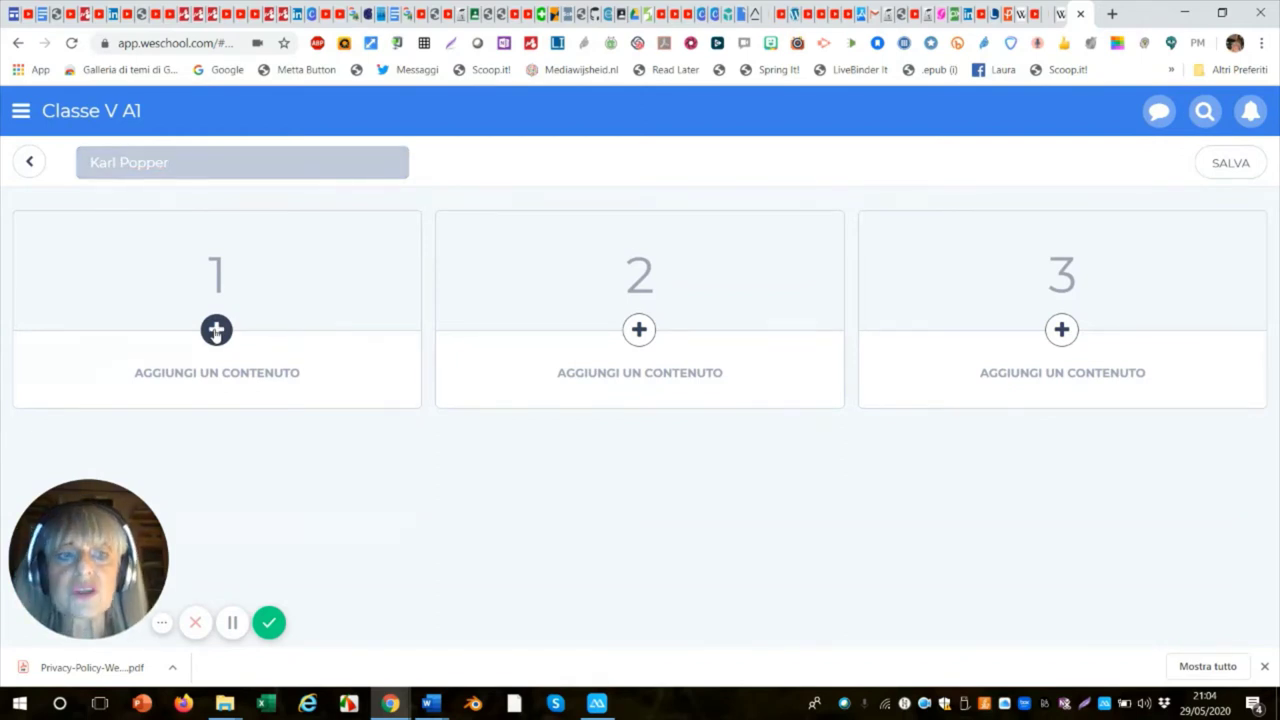
{"action": "left_click", "coordinate": [215, 331]}
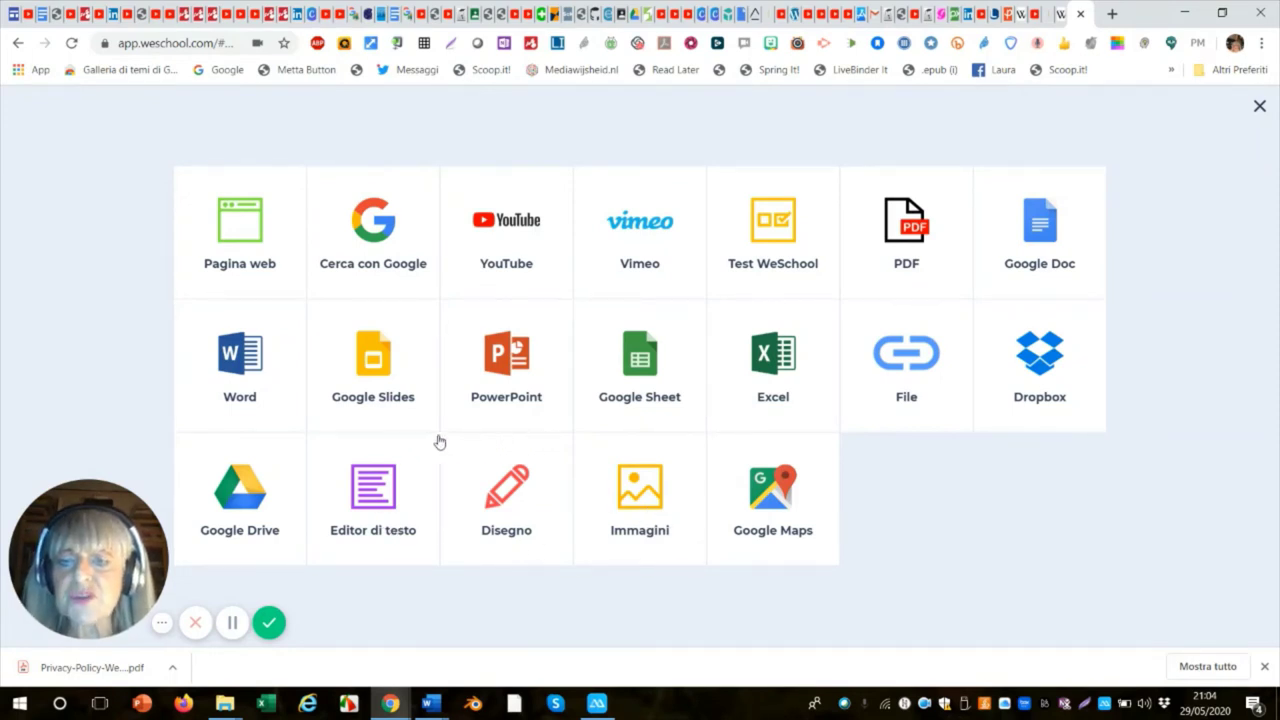
{"action": "left_click", "coordinate": [485, 247]}
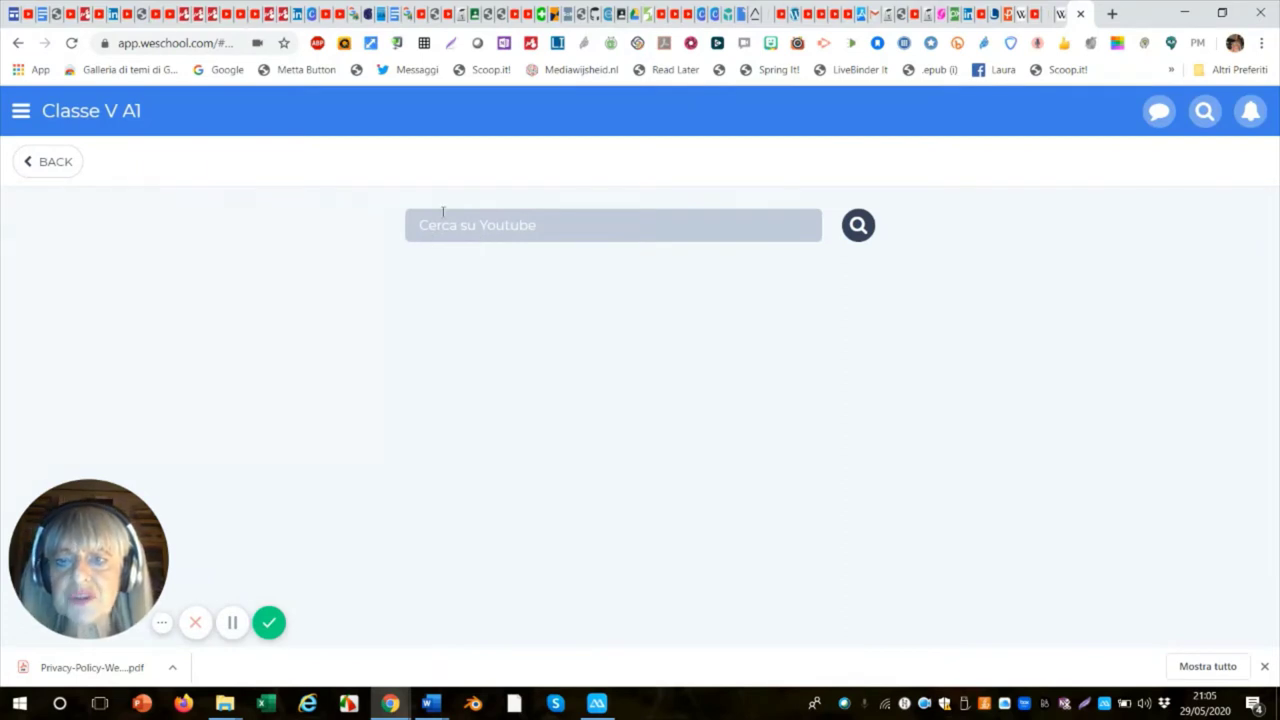
{"action": "left_click", "coordinate": [445, 224]}
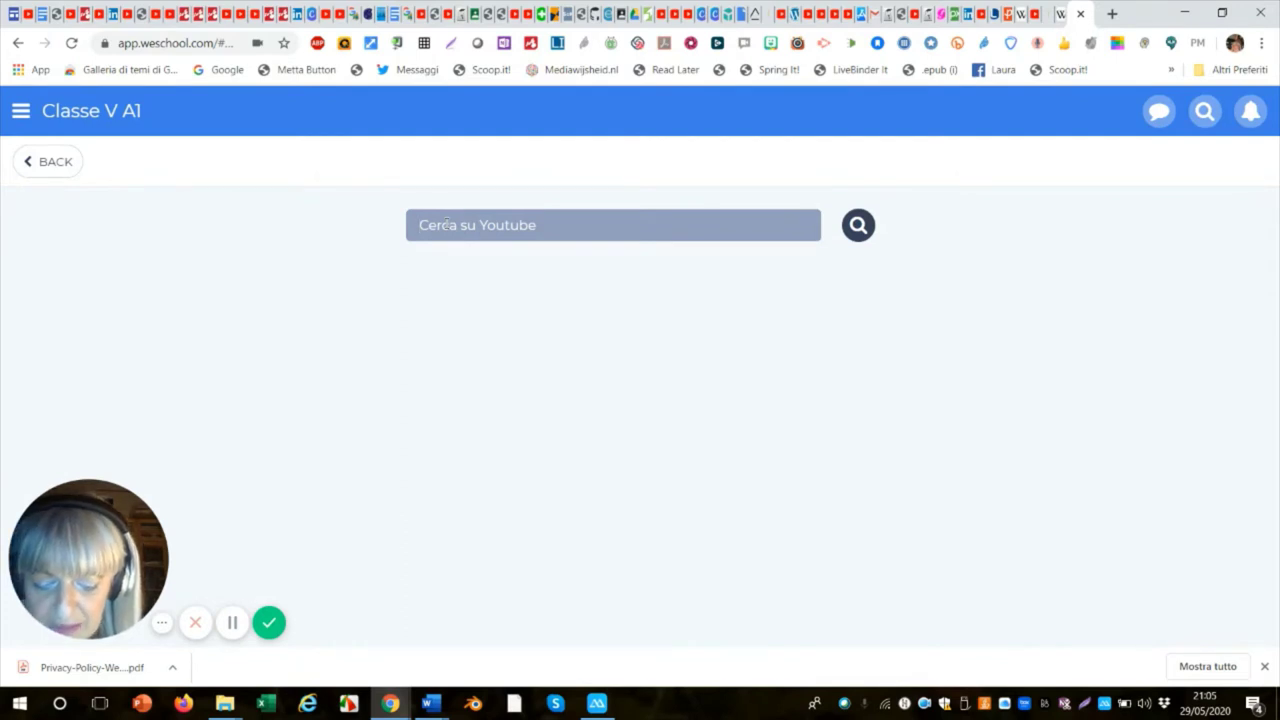
{"action": "type", "text": "Karl"}
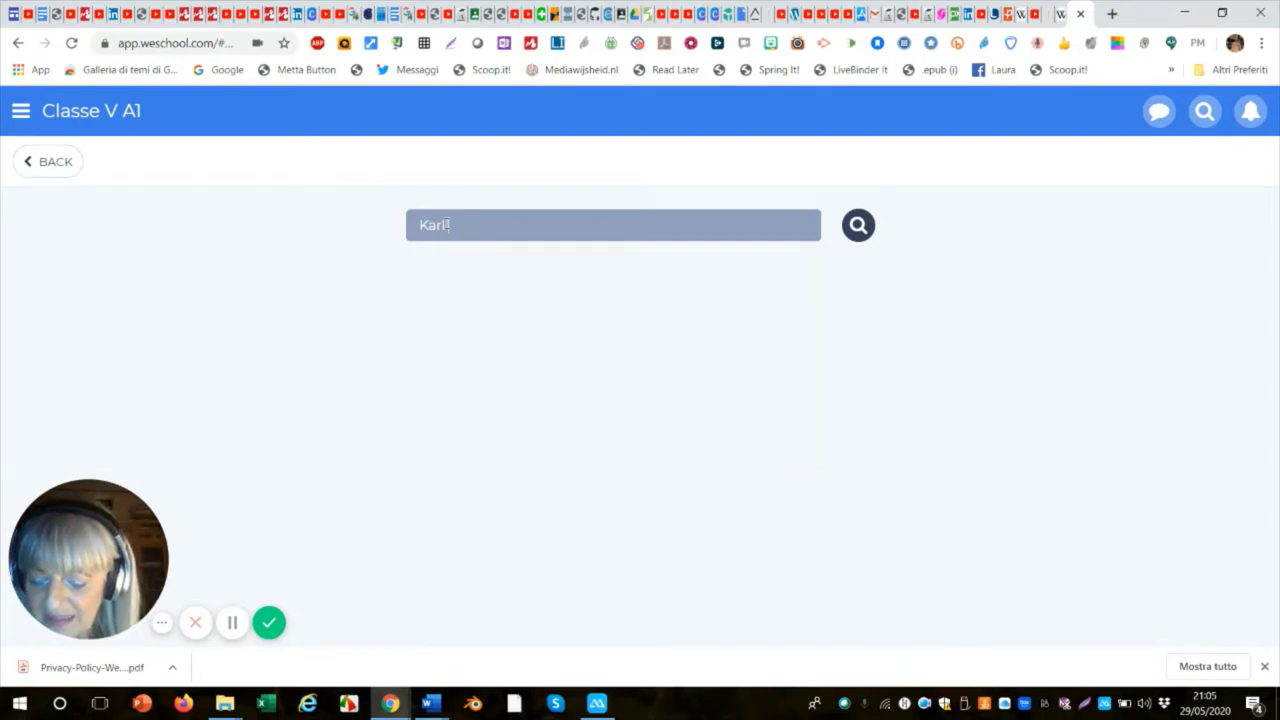
{"action": "type", "text": "Po"}
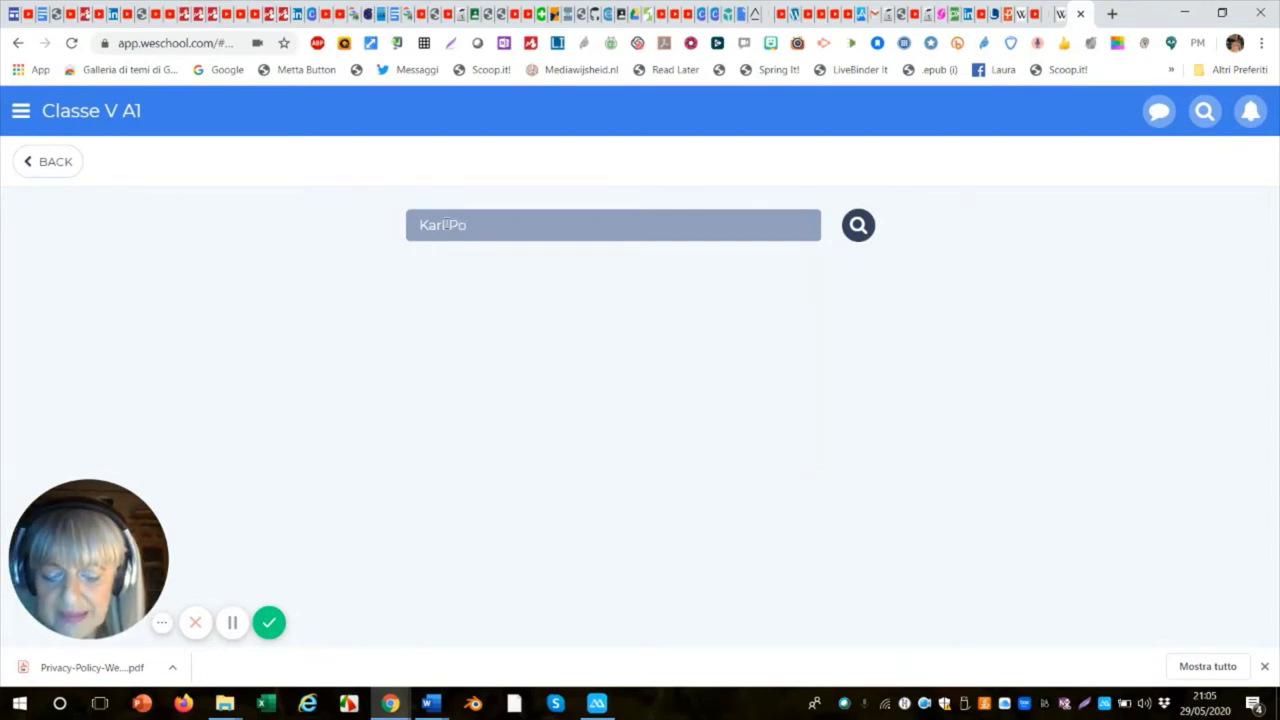
{"action": "type", "text": "pper"}
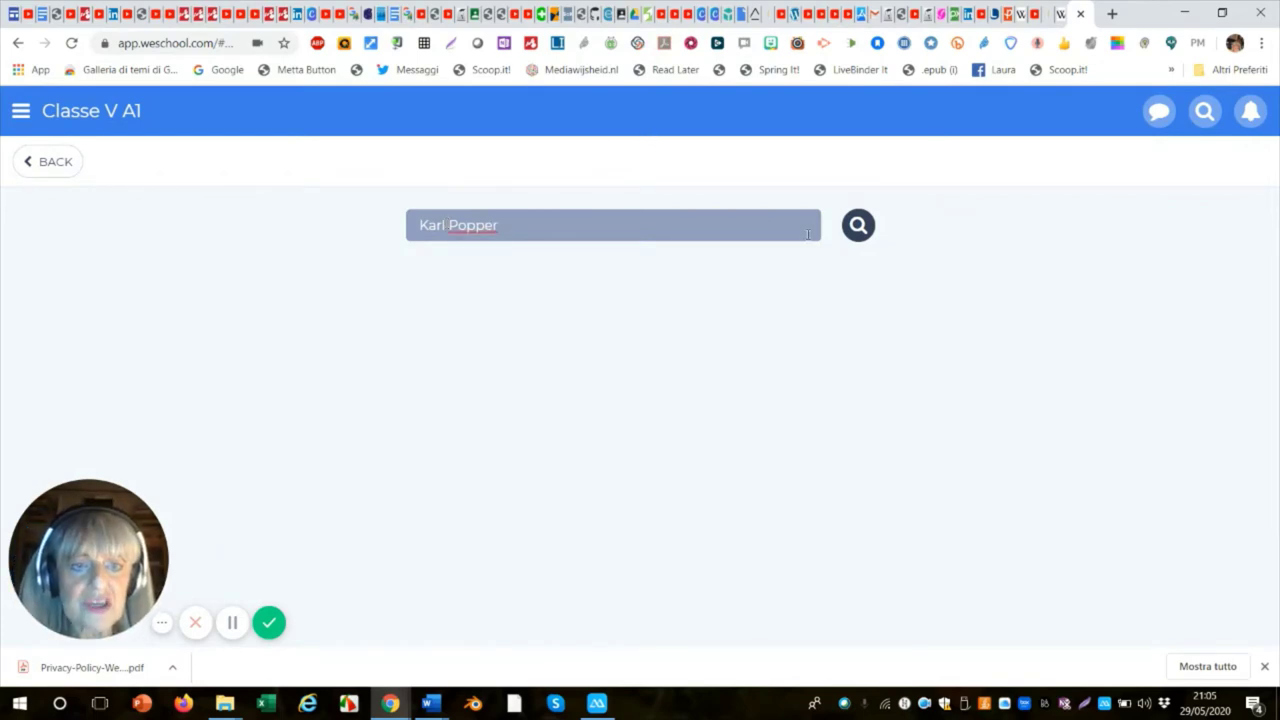
{"action": "left_click", "coordinate": [859, 224]}
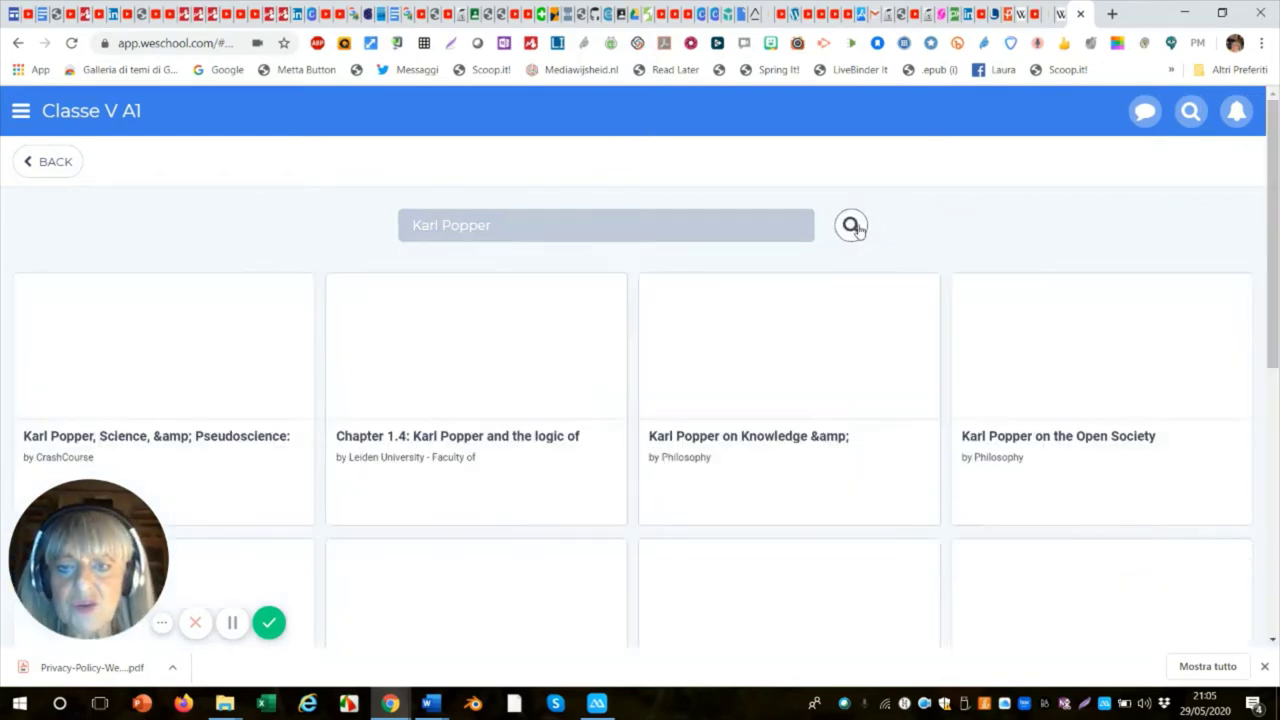
Add the video "KARL POPPER - Parte I (la vita, il razionalismo..." to the board and dismiss the notification.
{"action": "scroll", "coordinate": [444, 461], "scroll_direction": "down", "scroll_amount": 3}
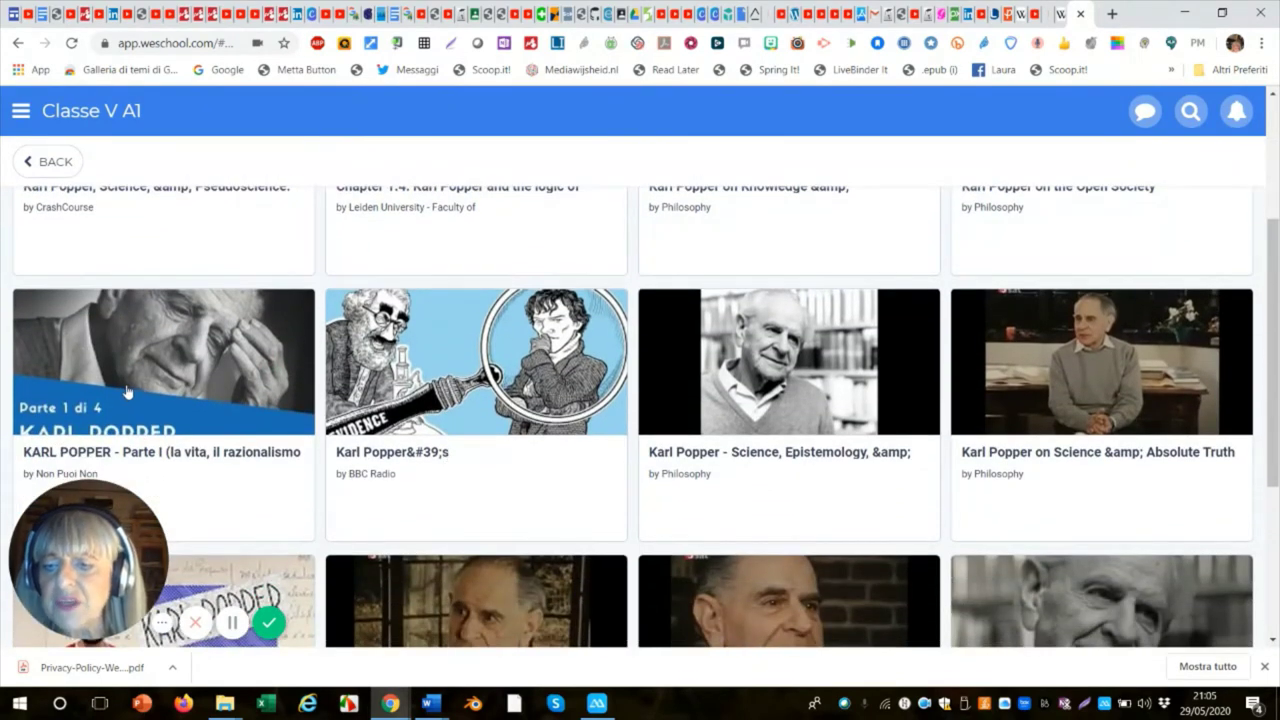
{"action": "mouse_move", "coordinate": [133, 389]}
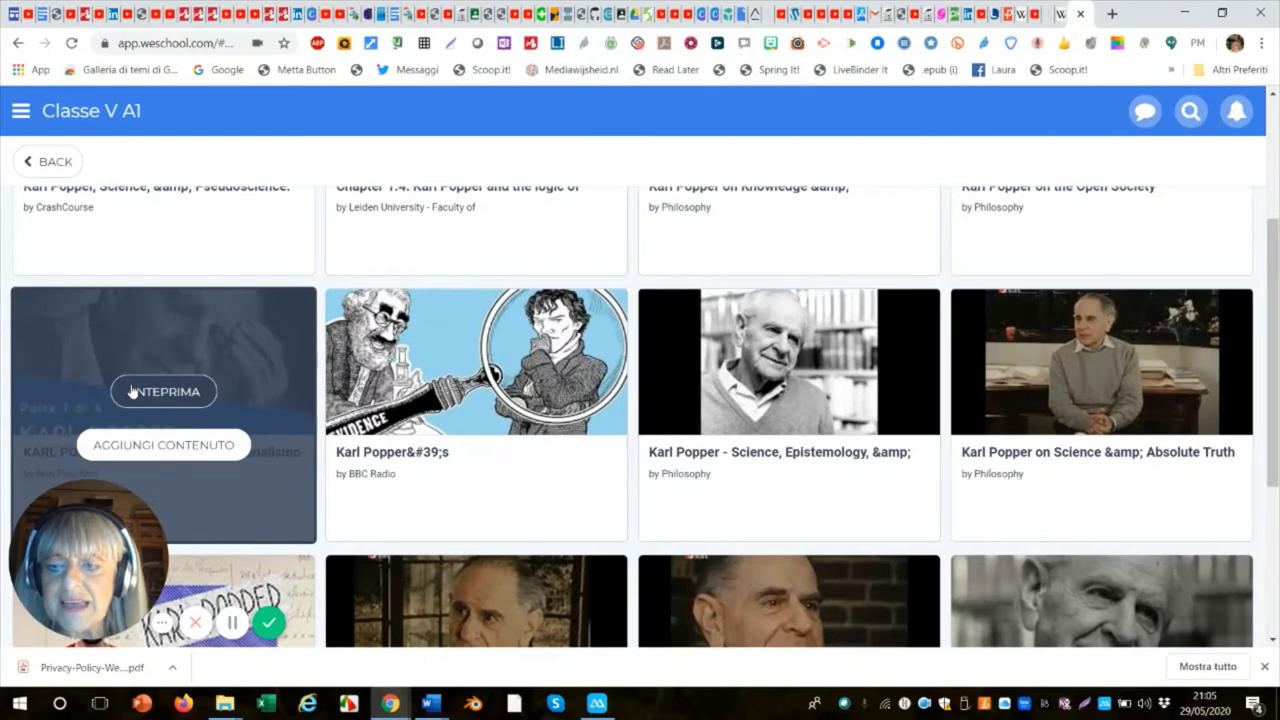
{"action": "left_click", "coordinate": [184, 450]}
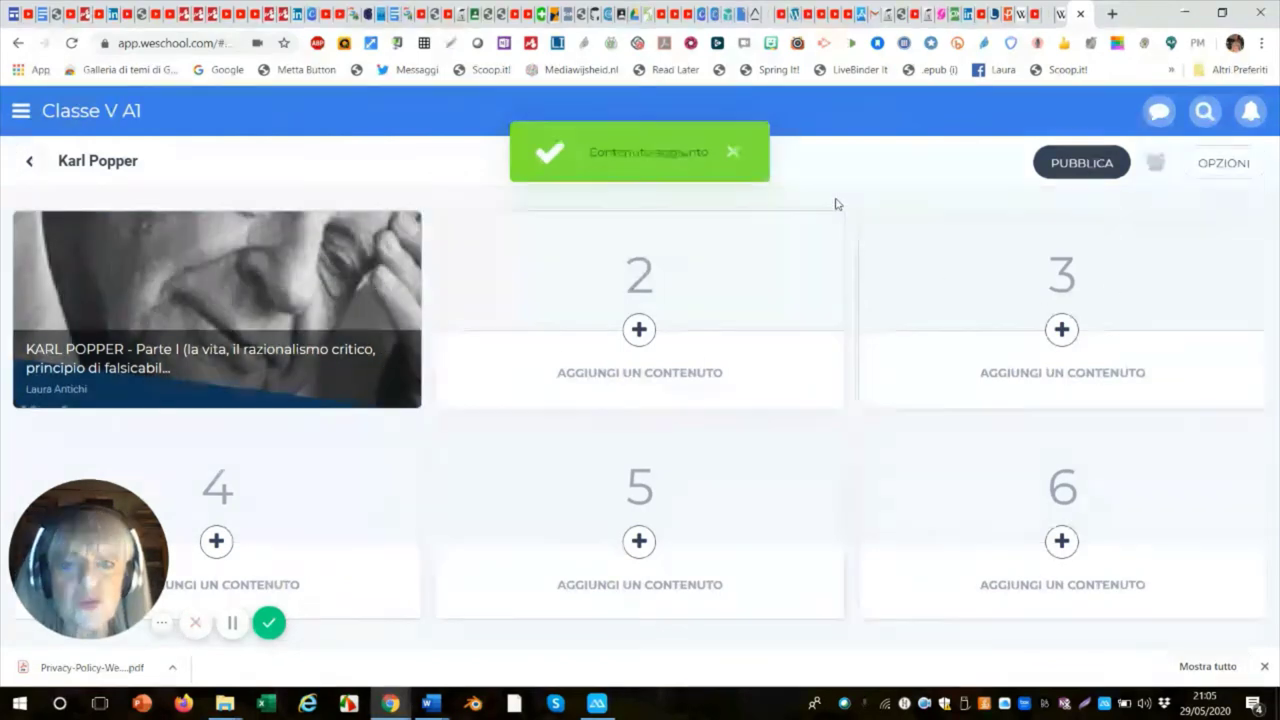
{"action": "left_click", "coordinate": [738, 156]}
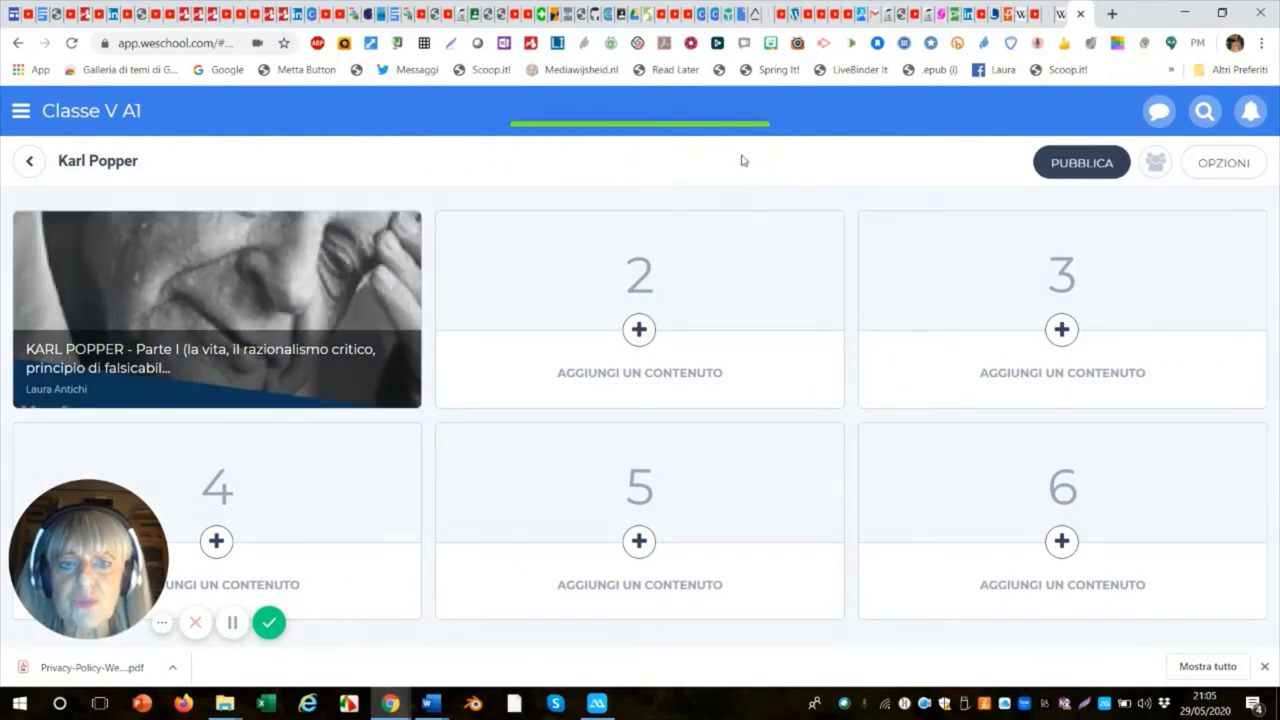
Start a text editor content in the board's second slot and fill its body with a line of c's and a line "BBBBBBBBBBBBBBBbbb".
{"action": "left_click", "coordinate": [639, 330]}
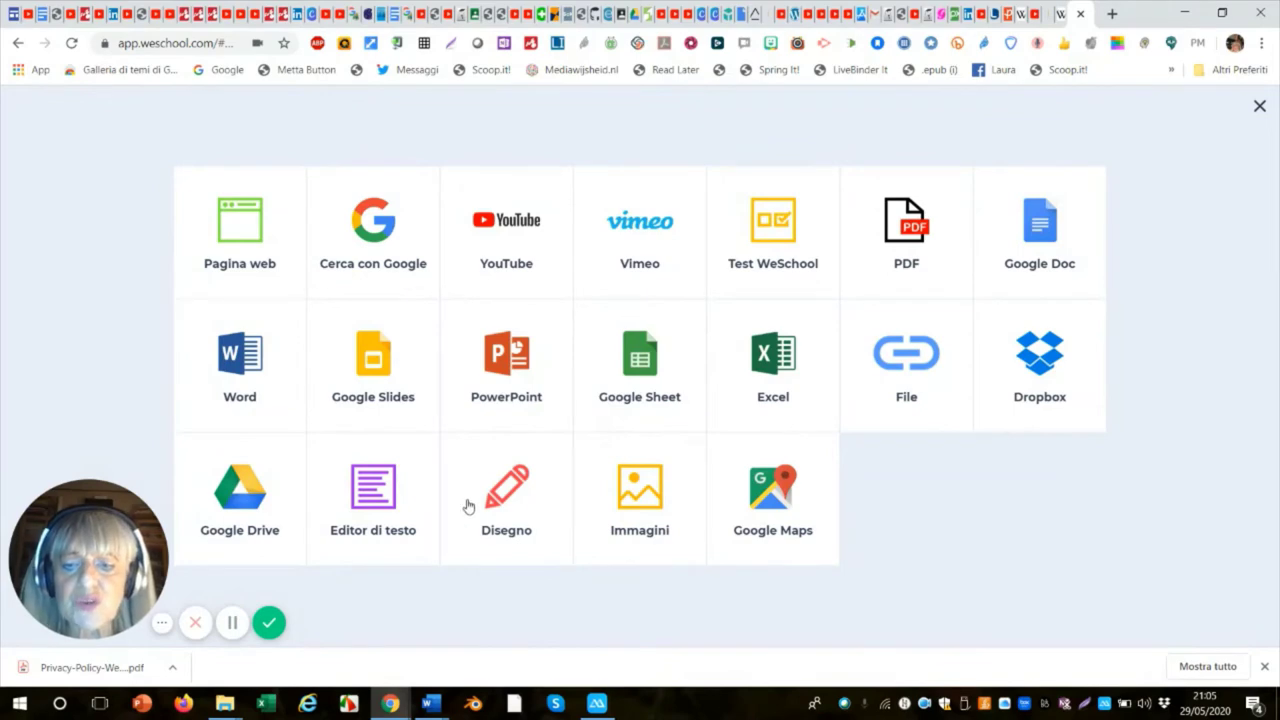
{"action": "left_click", "coordinate": [378, 495]}
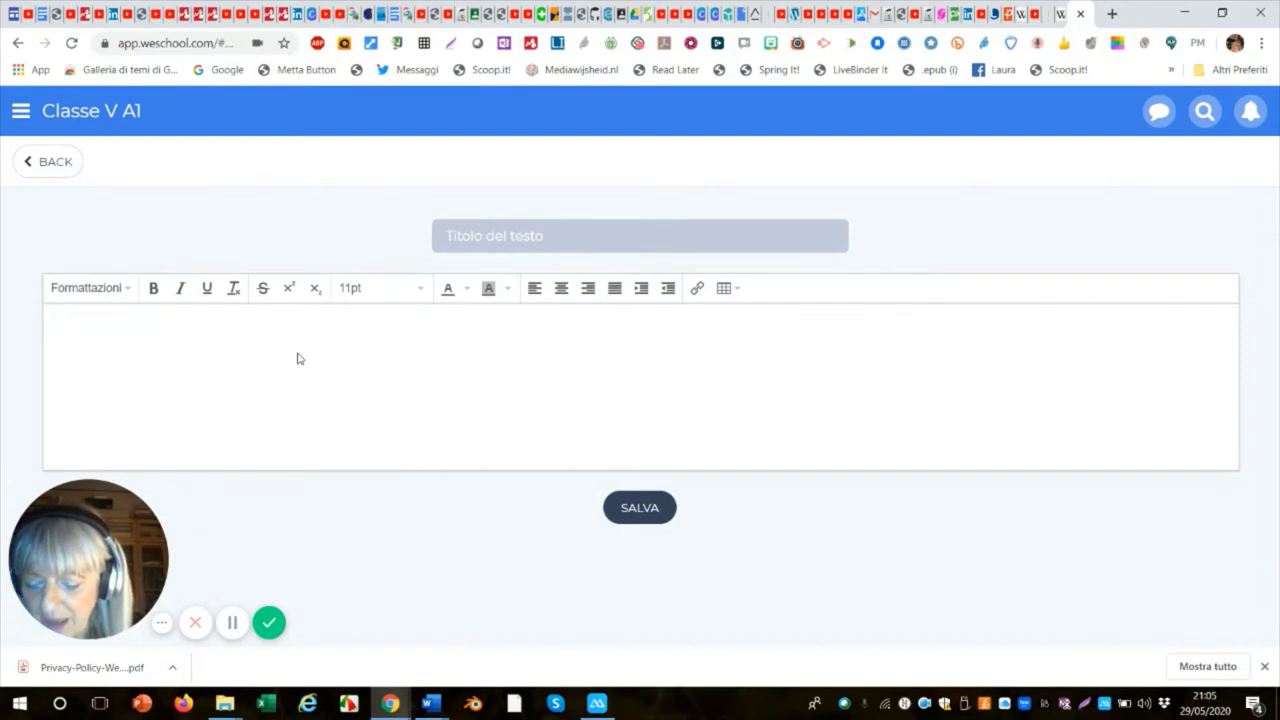
{"action": "type", "text": "ccc"}
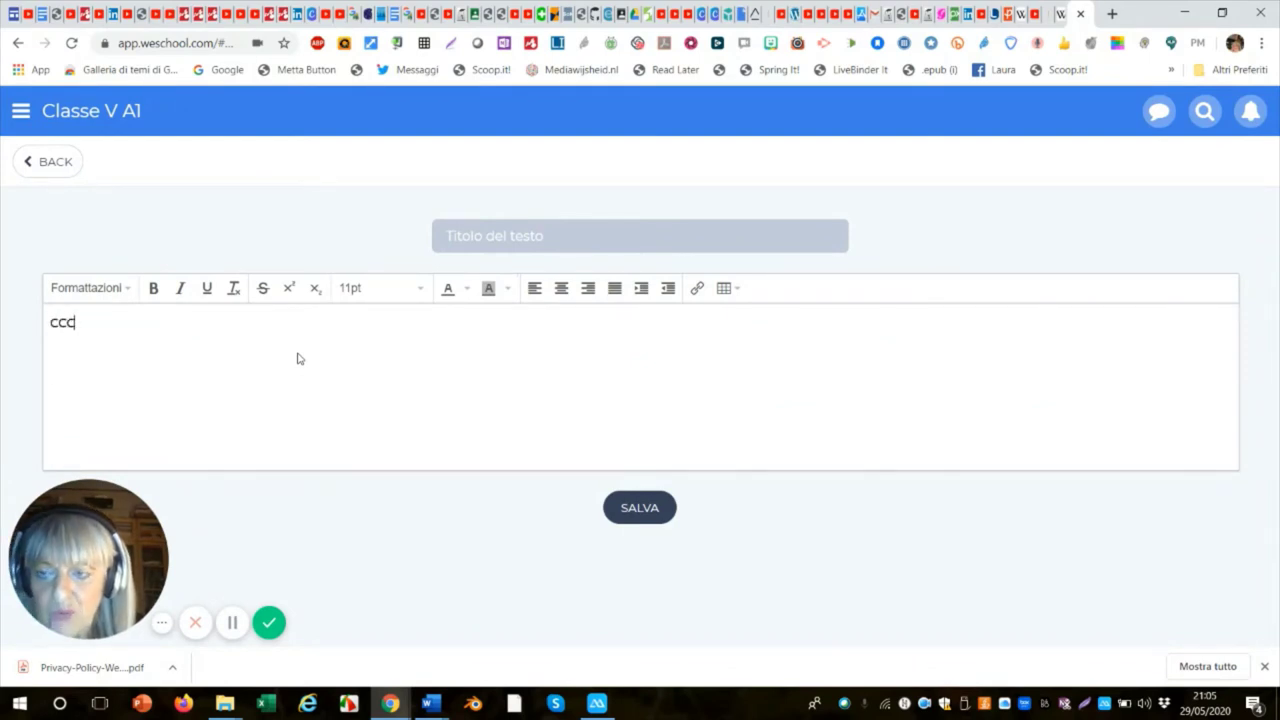
{"action": "type", "text": "ccccccccccccccccc"}
{"action": "key", "text": "Return"}
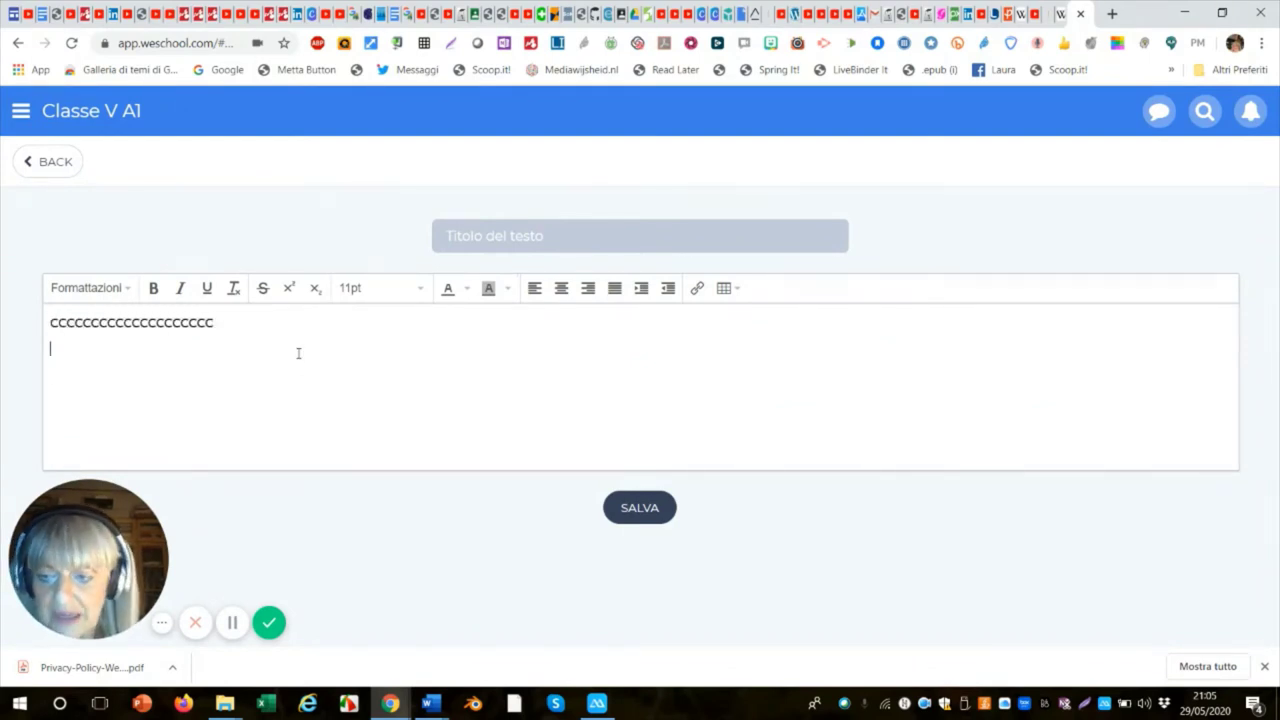
{"action": "type", "text": "BBBBBBBBBBBBBBBbbb"}
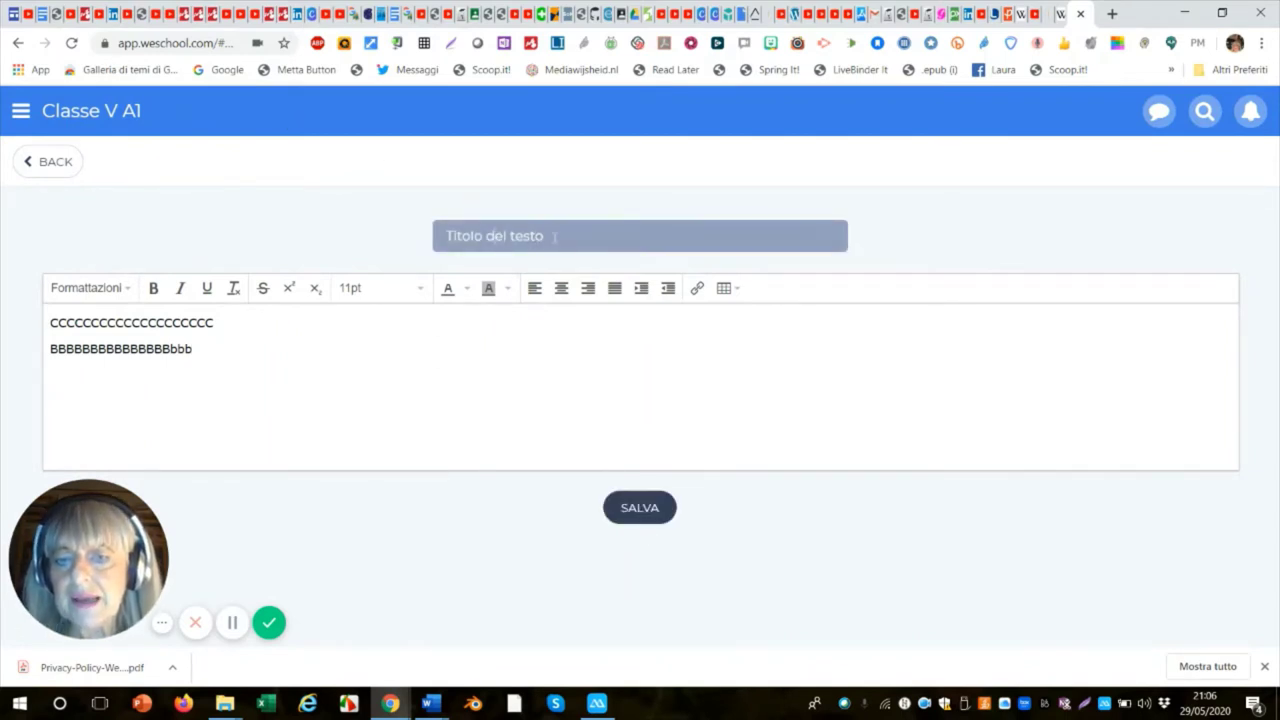
Title the text content "Incipit" and save it to the board.
{"action": "left_click_drag", "start_coordinate": [554, 236], "coordinate": [443, 234]}
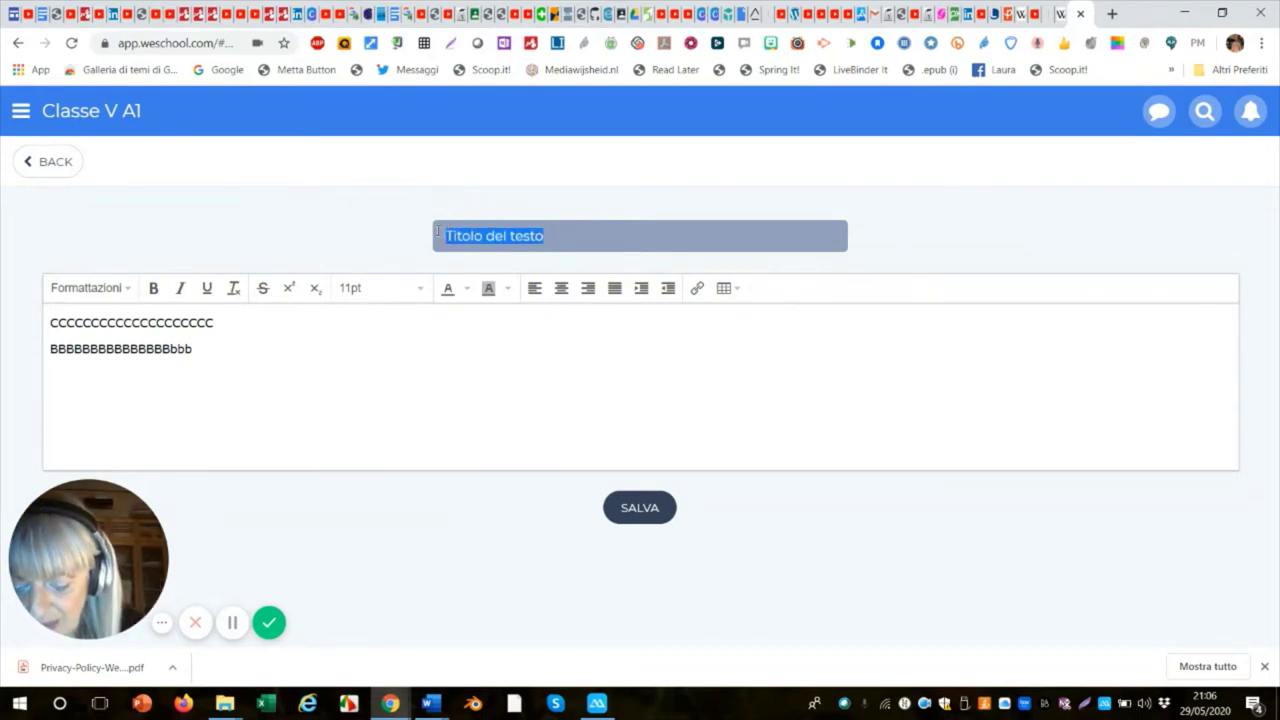
{"action": "key", "text": "BackSpace"}
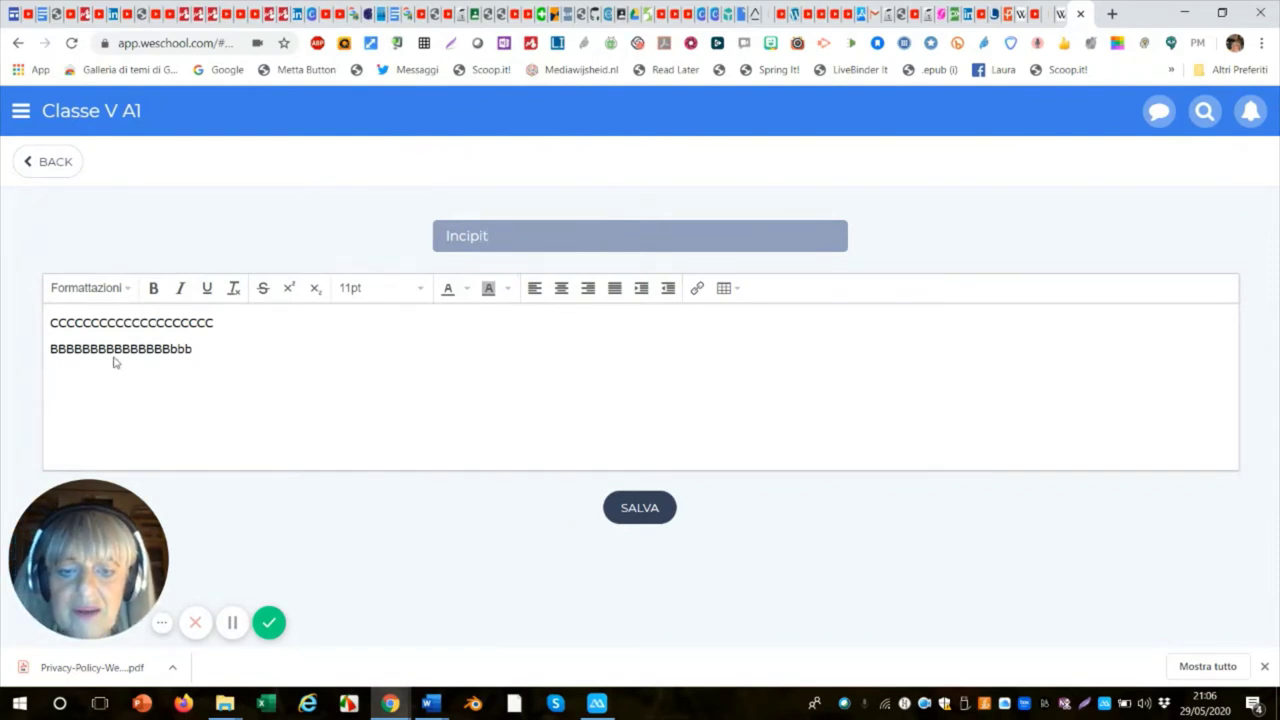
{"action": "left_click", "coordinate": [639, 512]}
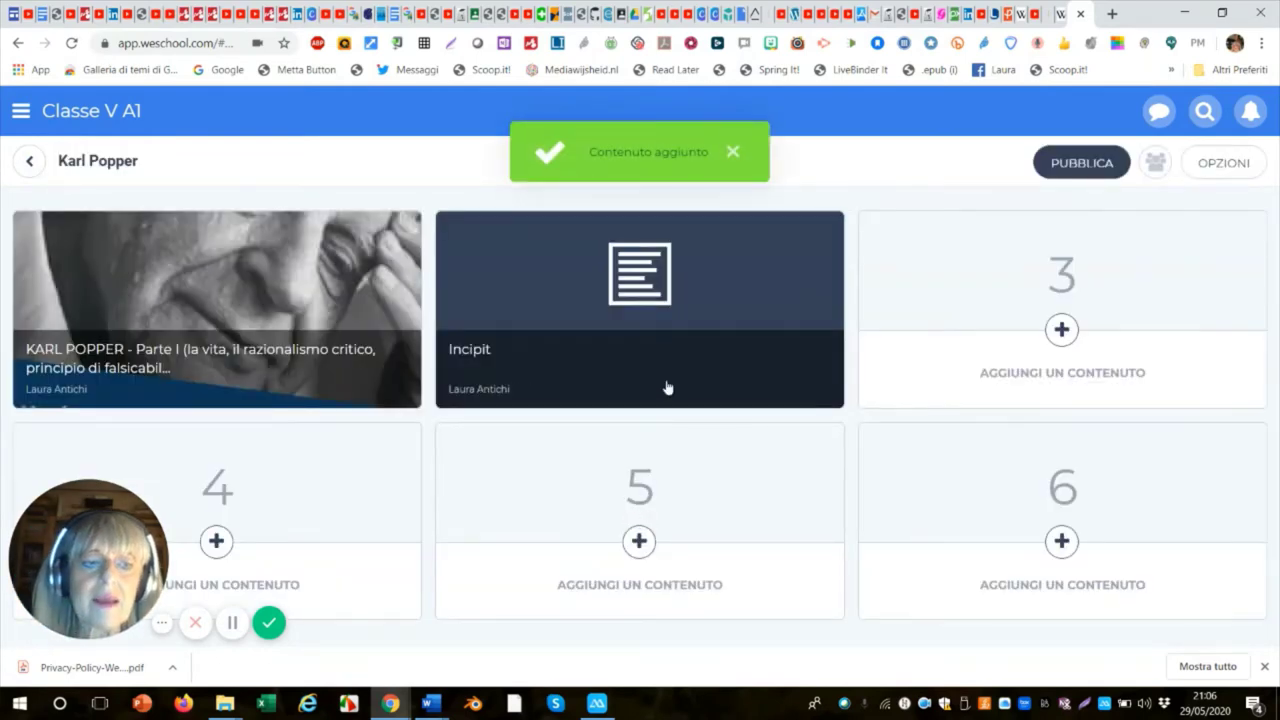
Start adding content to the board's third slot and copy the address of the Karl Popper Wikipedia page from its open browser tab.
{"action": "left_click", "coordinate": [1062, 331]}
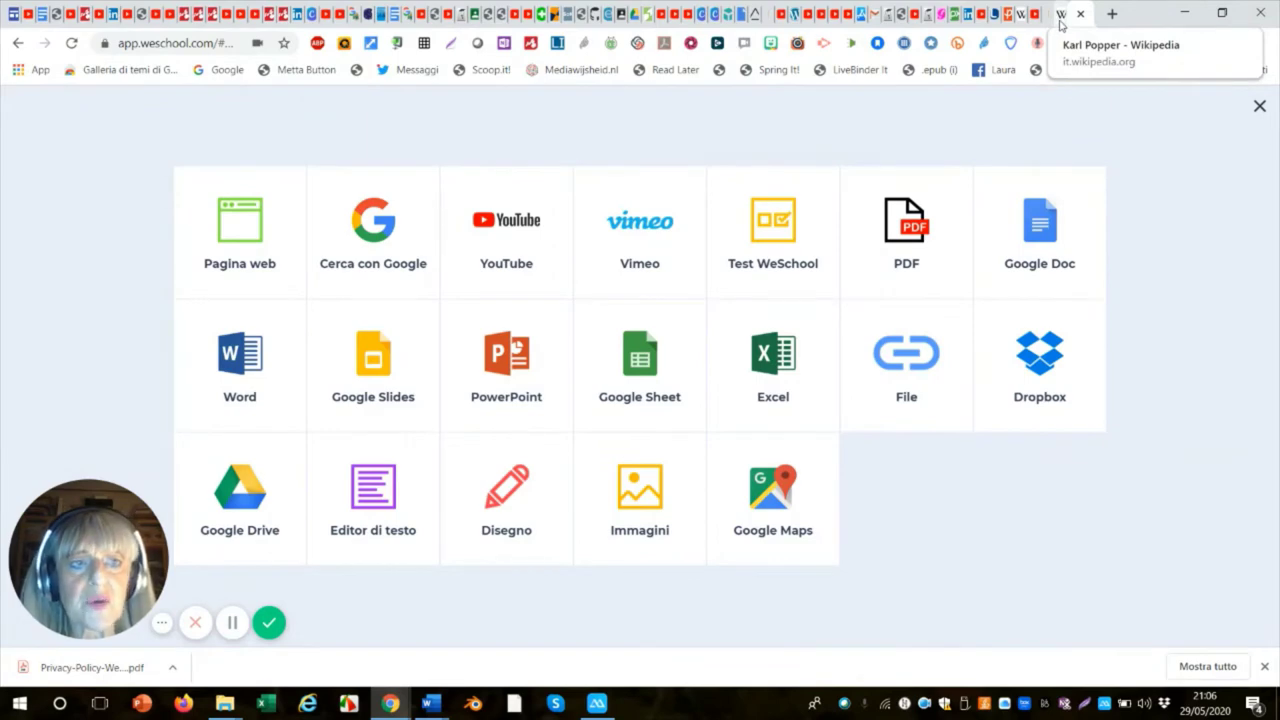
{"action": "left_click", "coordinate": [1062, 22]}
{"action": "left_click", "coordinate": [196, 44]}
{"action": "key", "text": "ctrl+c"}
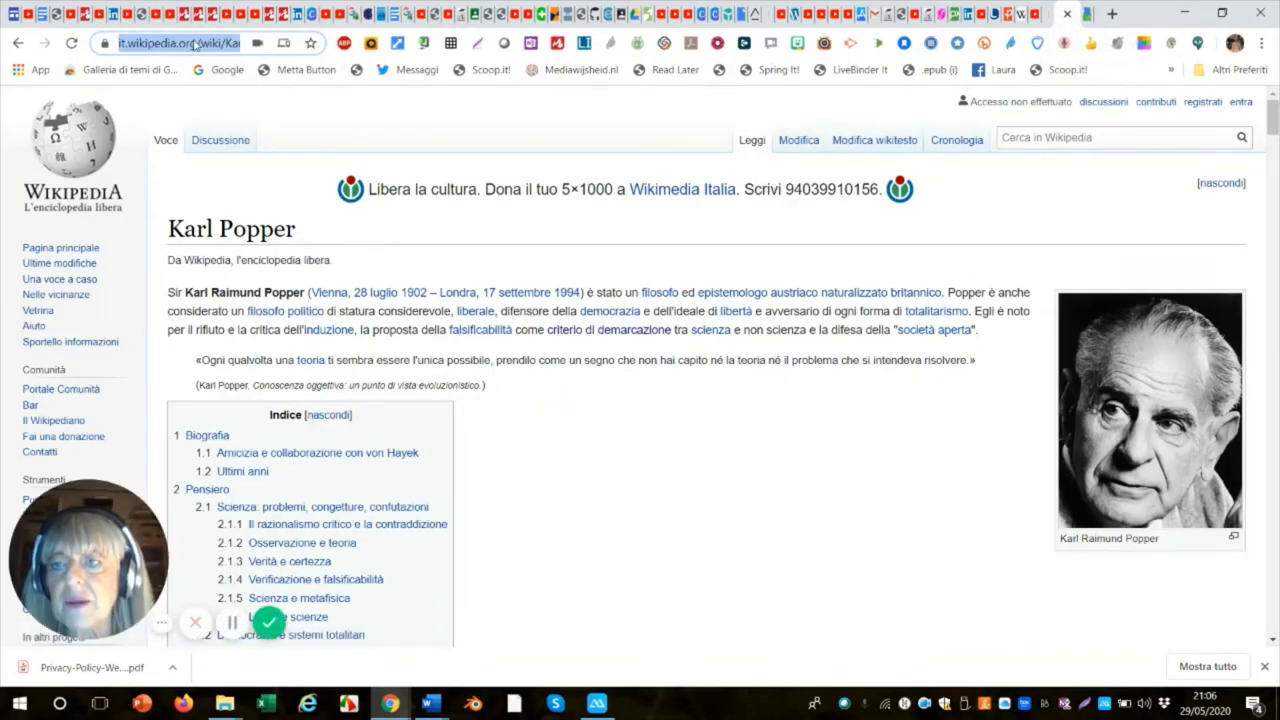
{"action": "right_click", "coordinate": [196, 44]}
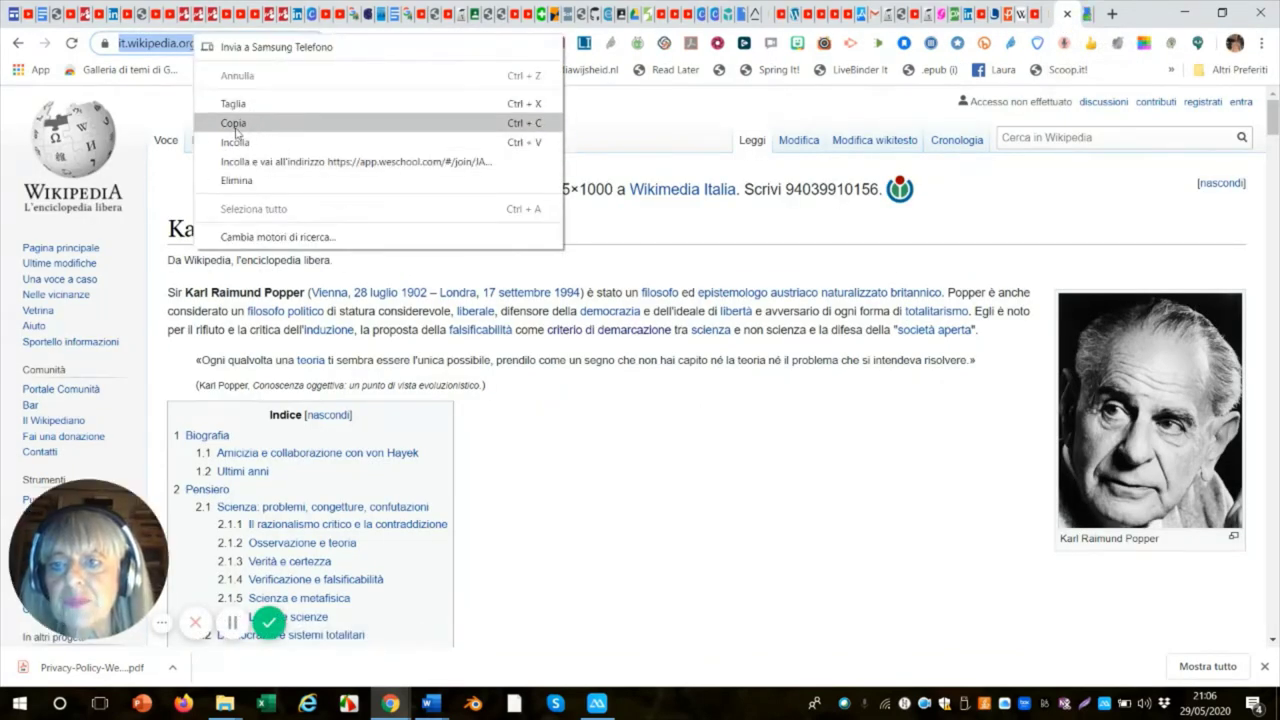
{"action": "left_click", "coordinate": [236, 124]}
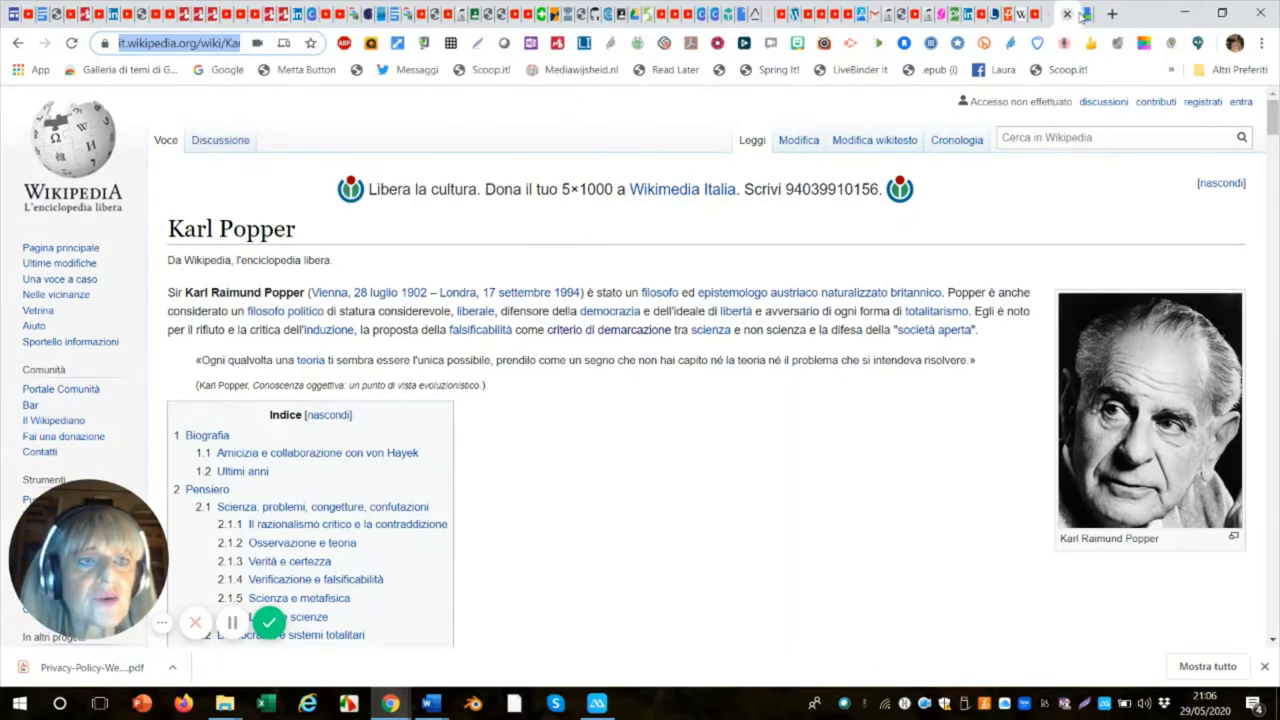
{"action": "left_click", "coordinate": [1087, 14]}
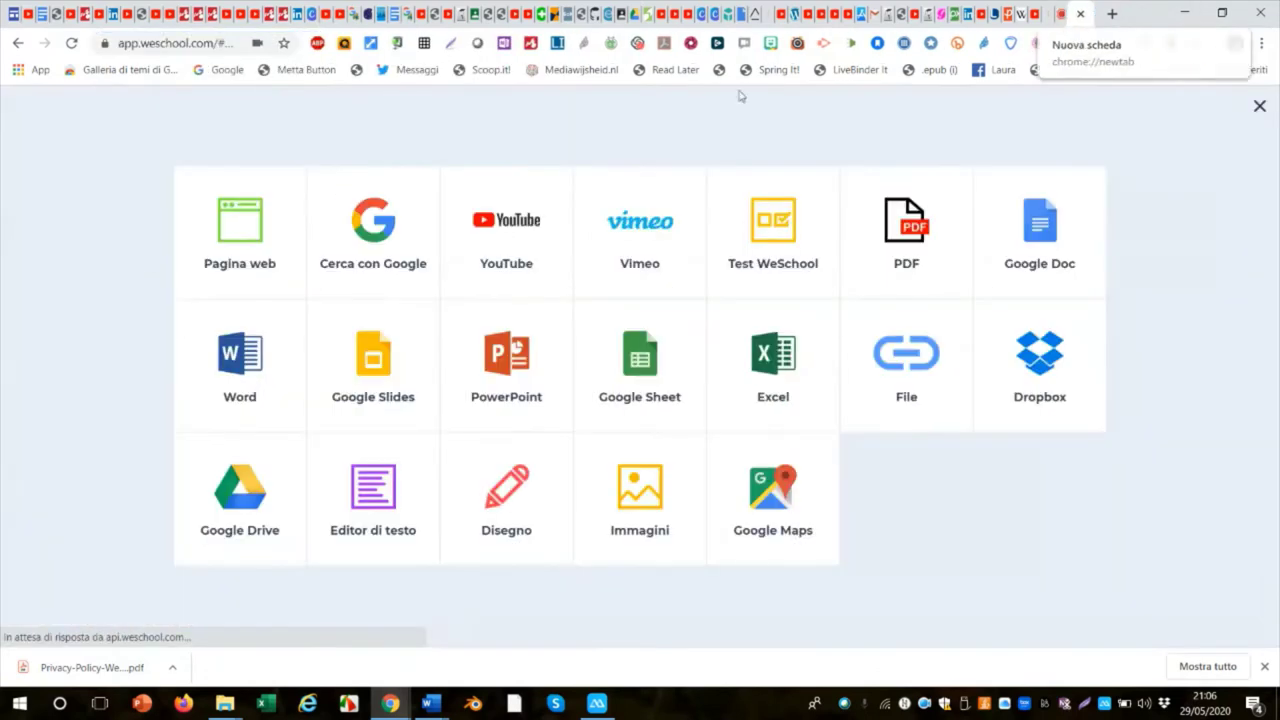
{"action": "left_click", "coordinate": [233, 250]}
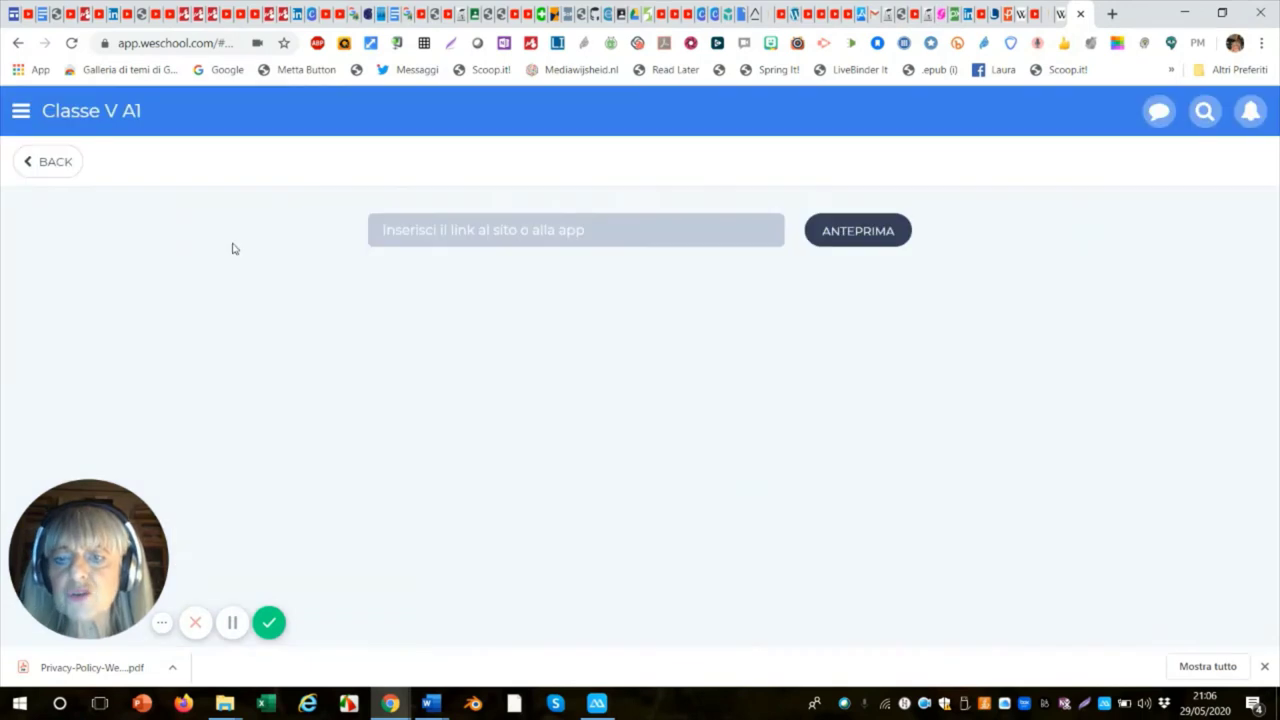
{"action": "left_click", "coordinate": [465, 238]}
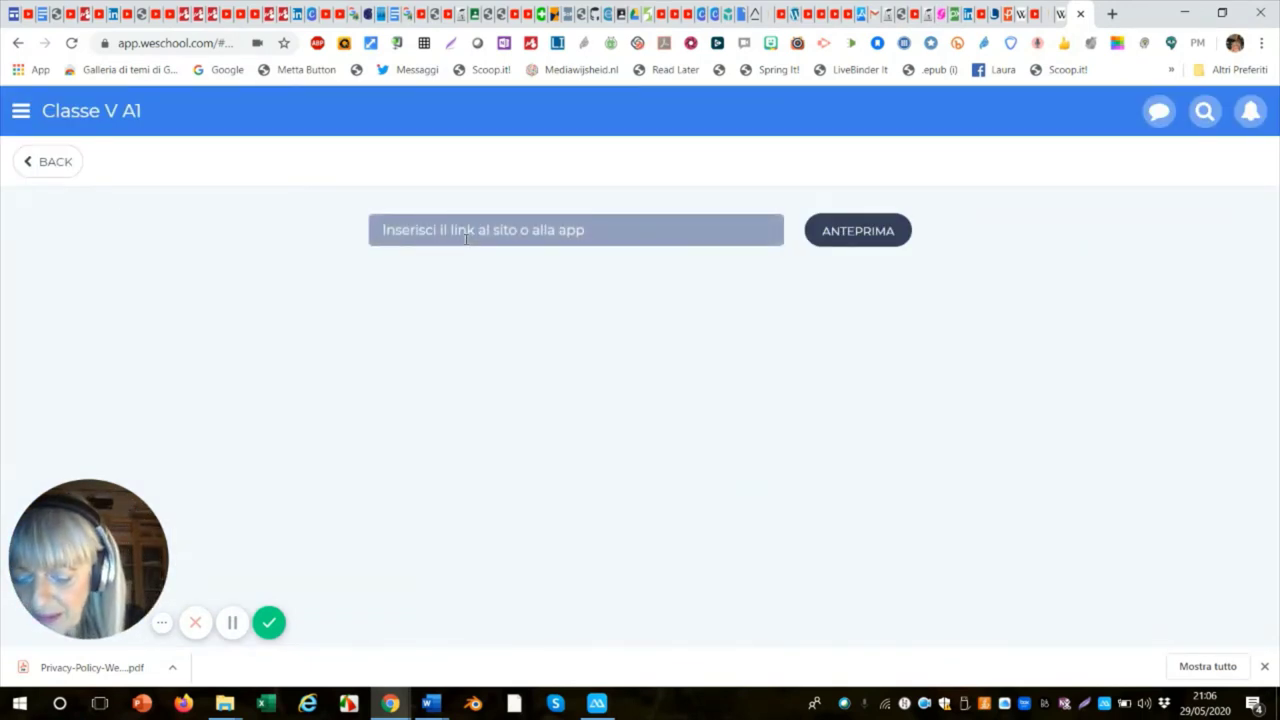
{"action": "key", "text": "ctrl+v"}
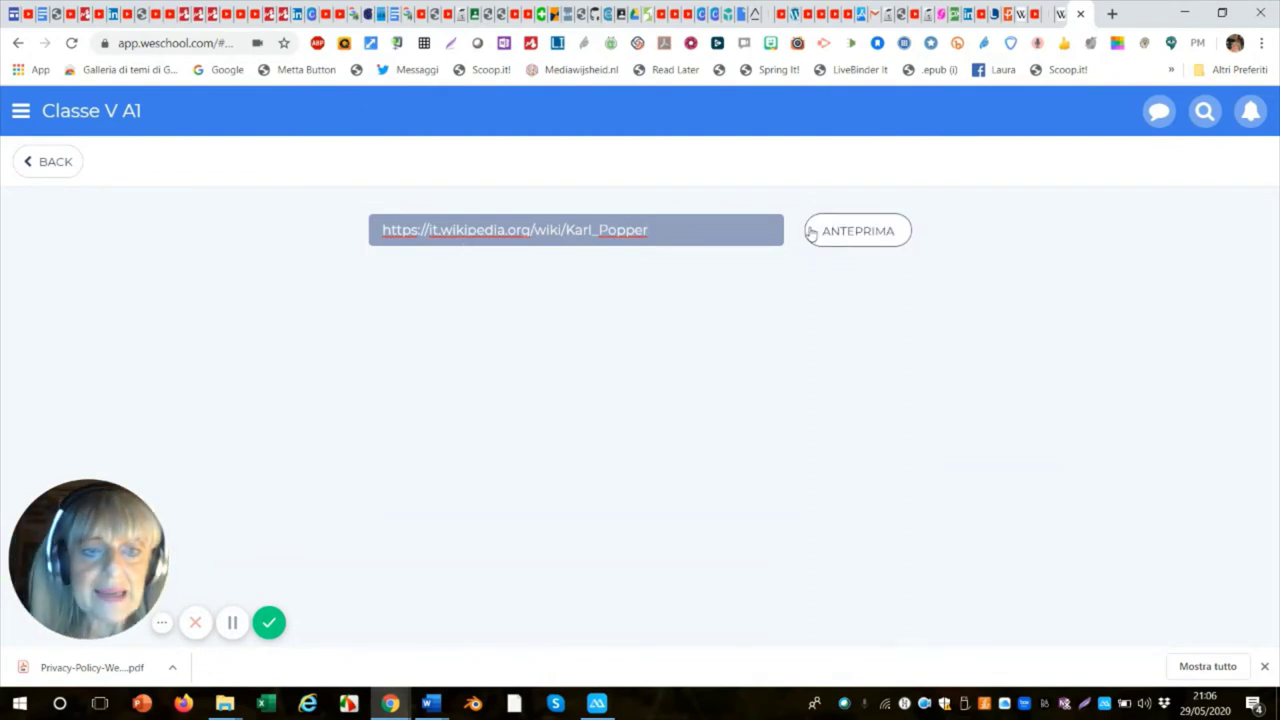
{"action": "left_click", "coordinate": [858, 243]}
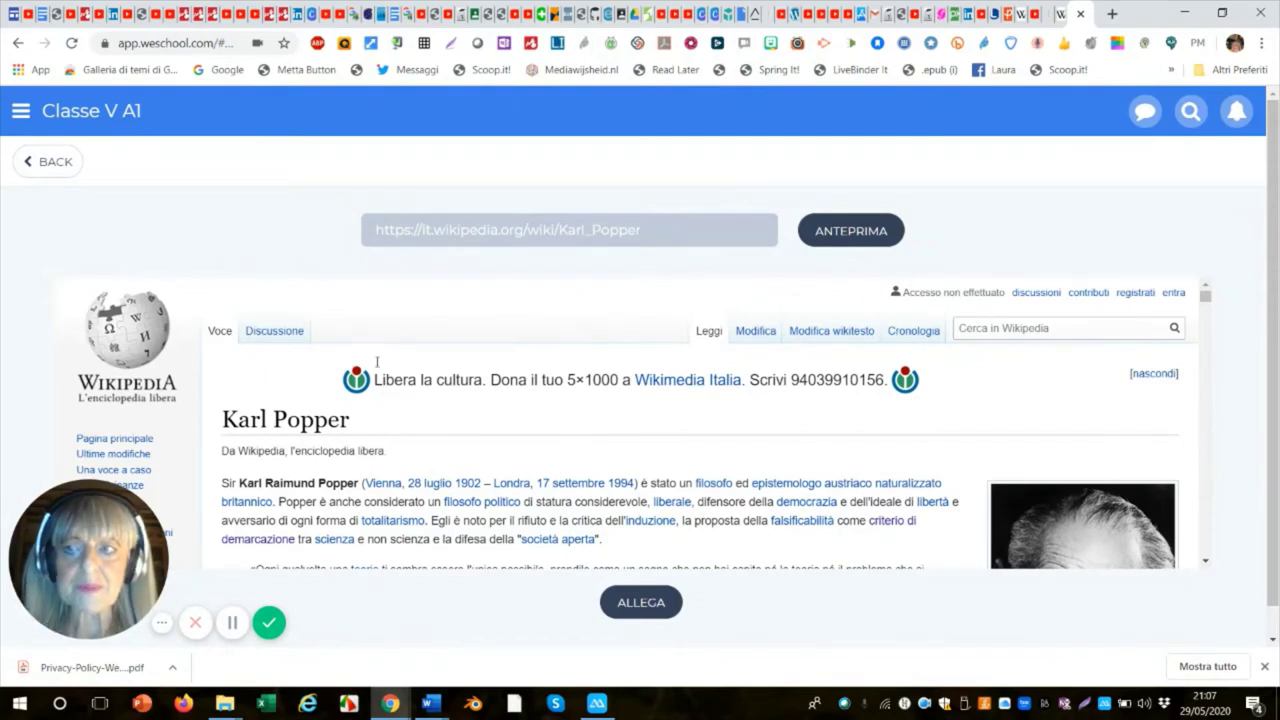
{"action": "left_click", "coordinate": [640, 603]}
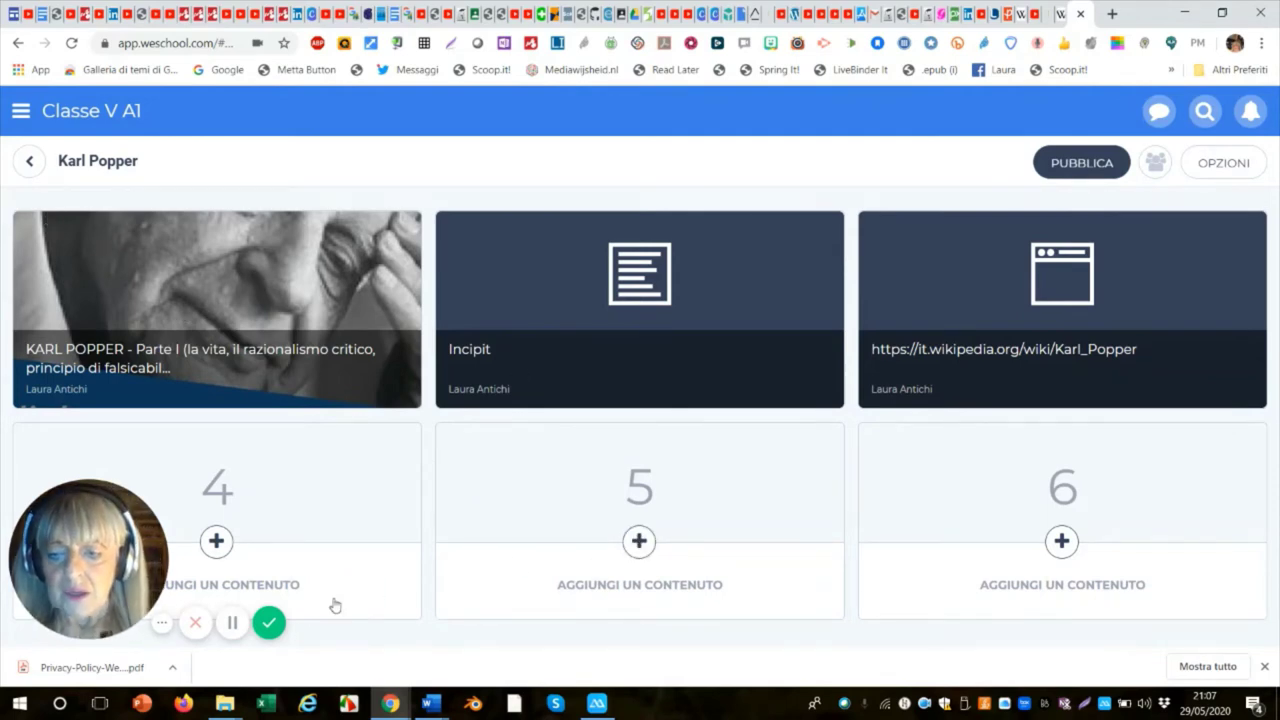
{"action": "left_click", "coordinate": [217, 543]}
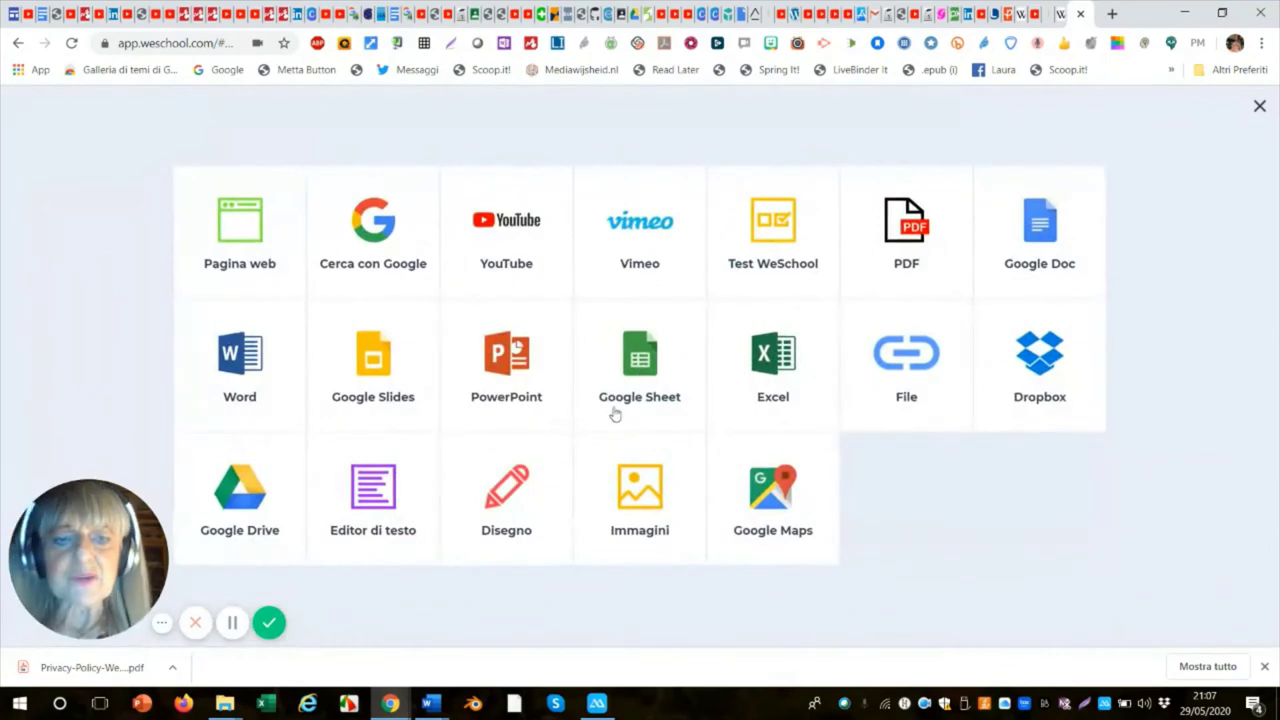
{"action": "left_click", "coordinate": [761, 274]}
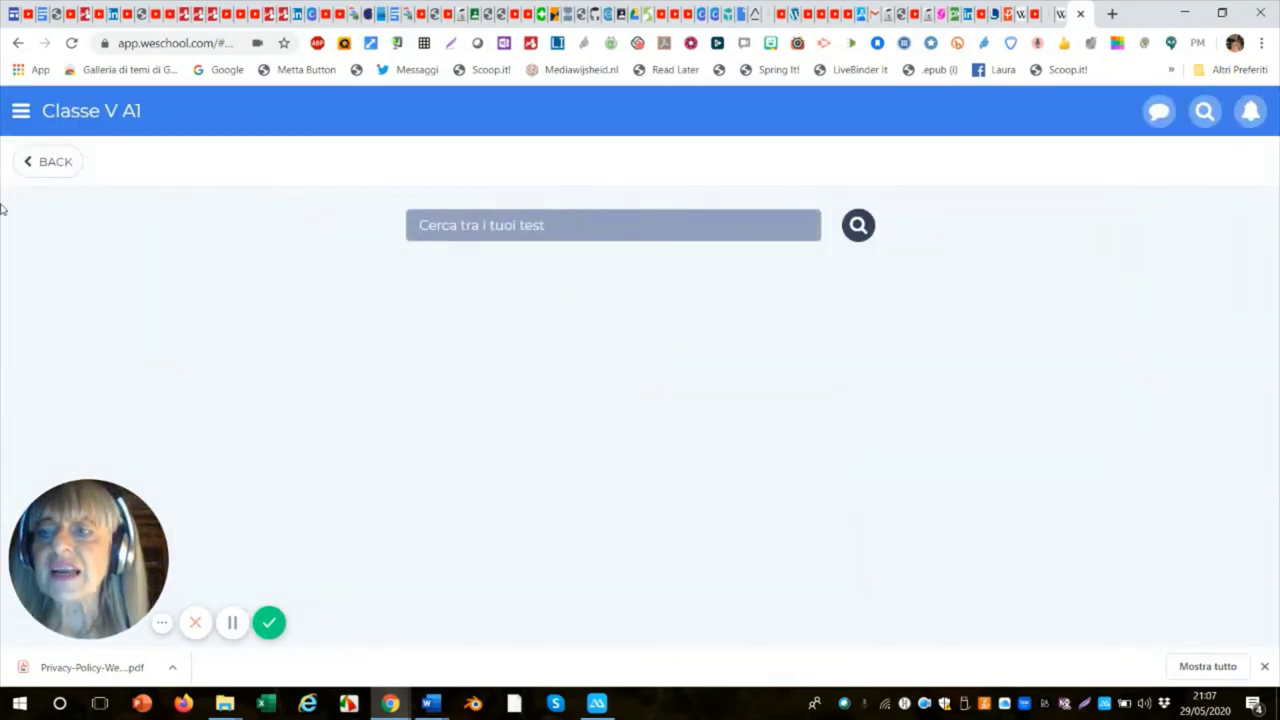
{"action": "left_click", "coordinate": [45, 164]}
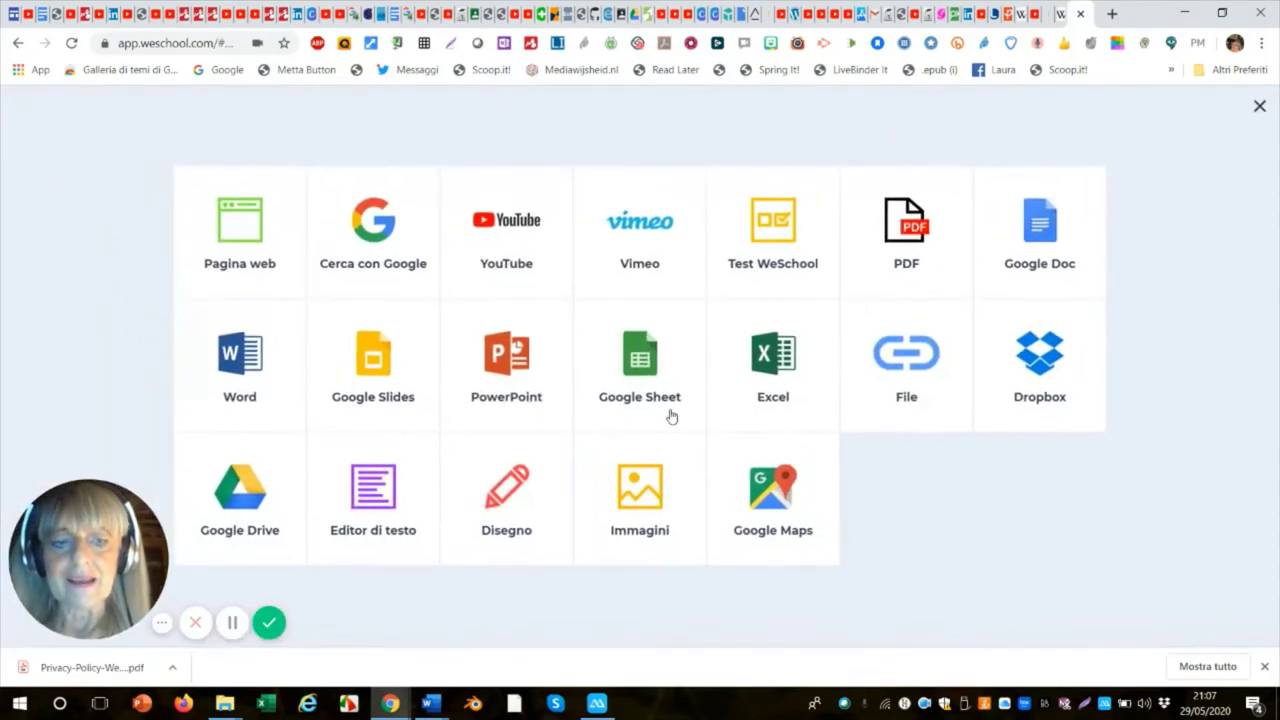
Return to the group's board list, open the Karl Popper board from the drafts and publish it.
{"action": "right_click", "coordinate": [17, 46]}
{"action": "left_click", "coordinate": [60, 86]}
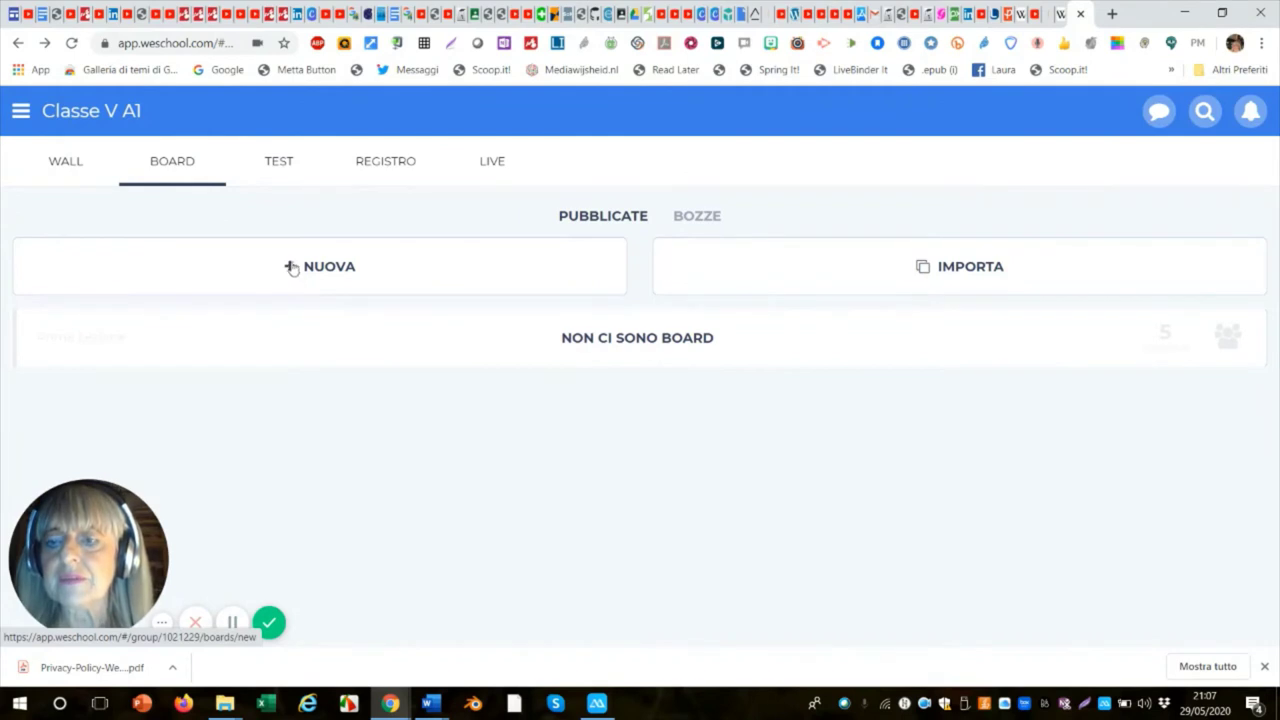
{"action": "left_click", "coordinate": [700, 222]}
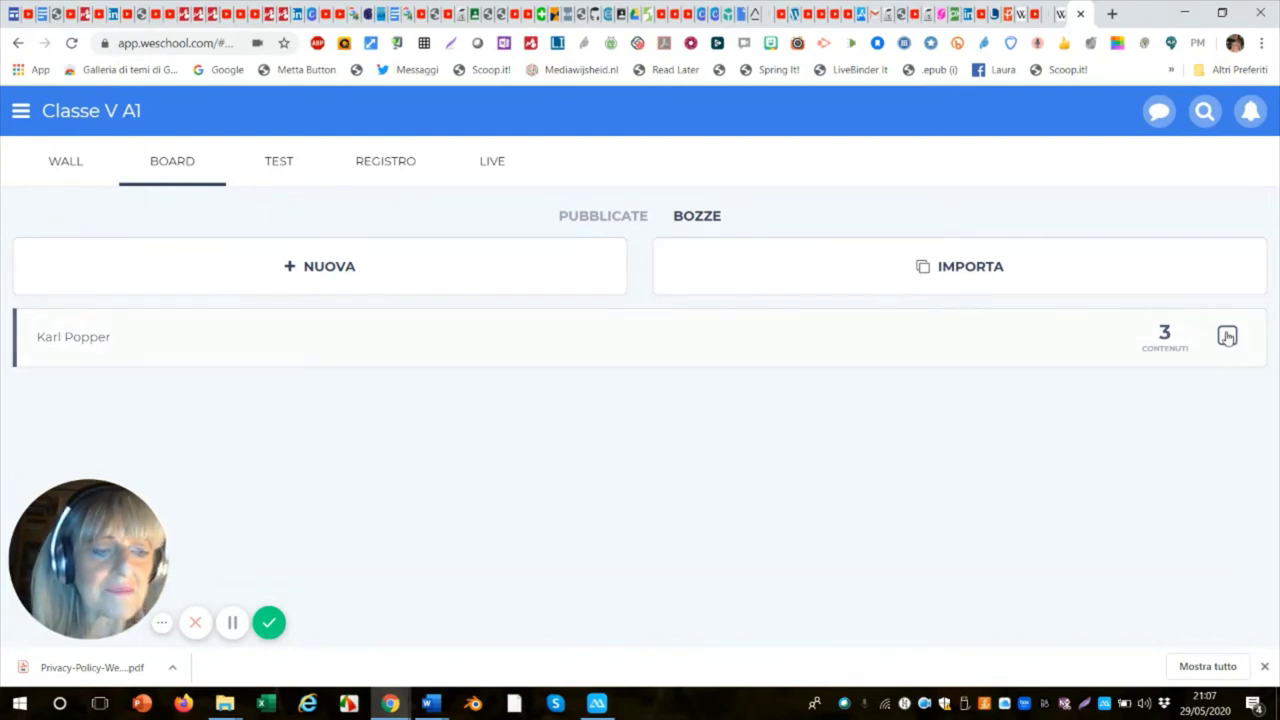
{"action": "left_click", "coordinate": [1227, 337]}
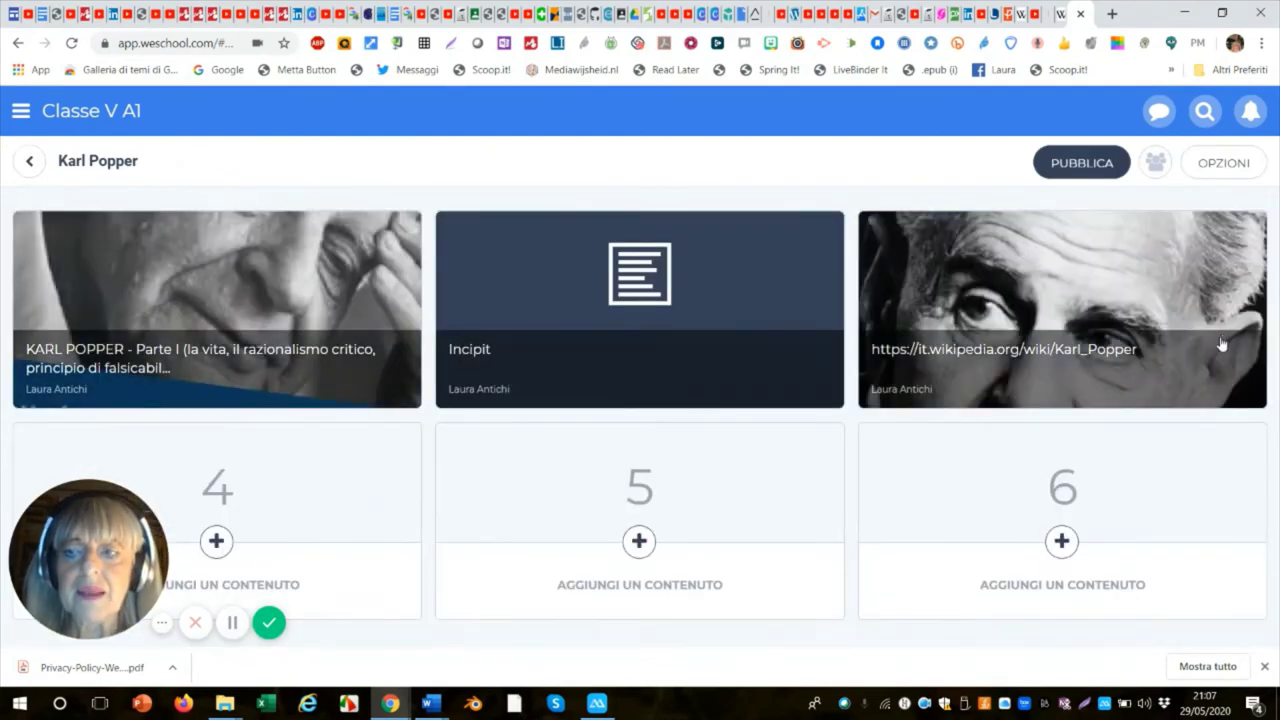
{"action": "left_click", "coordinate": [1080, 160]}
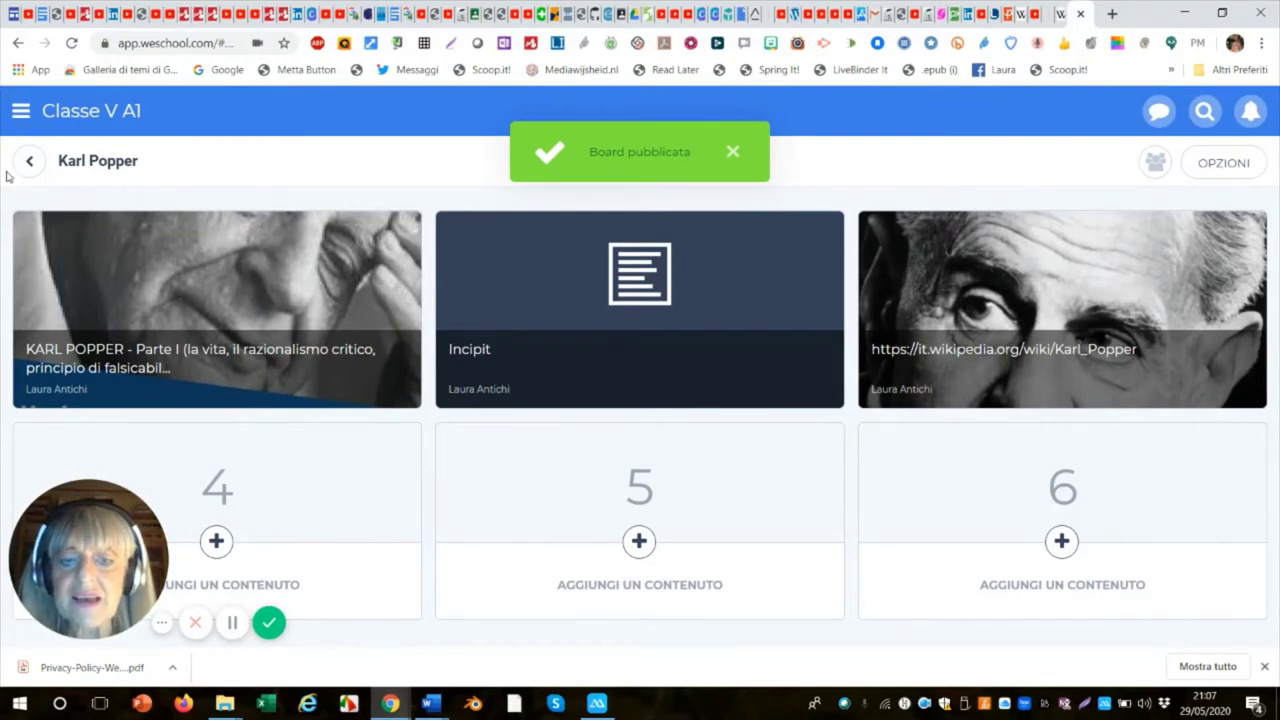
Create a new verifica among the tests of the group Classe V A1 and title it "Epistemologia di Karl Popper".
{"action": "left_click", "coordinate": [20, 113]}
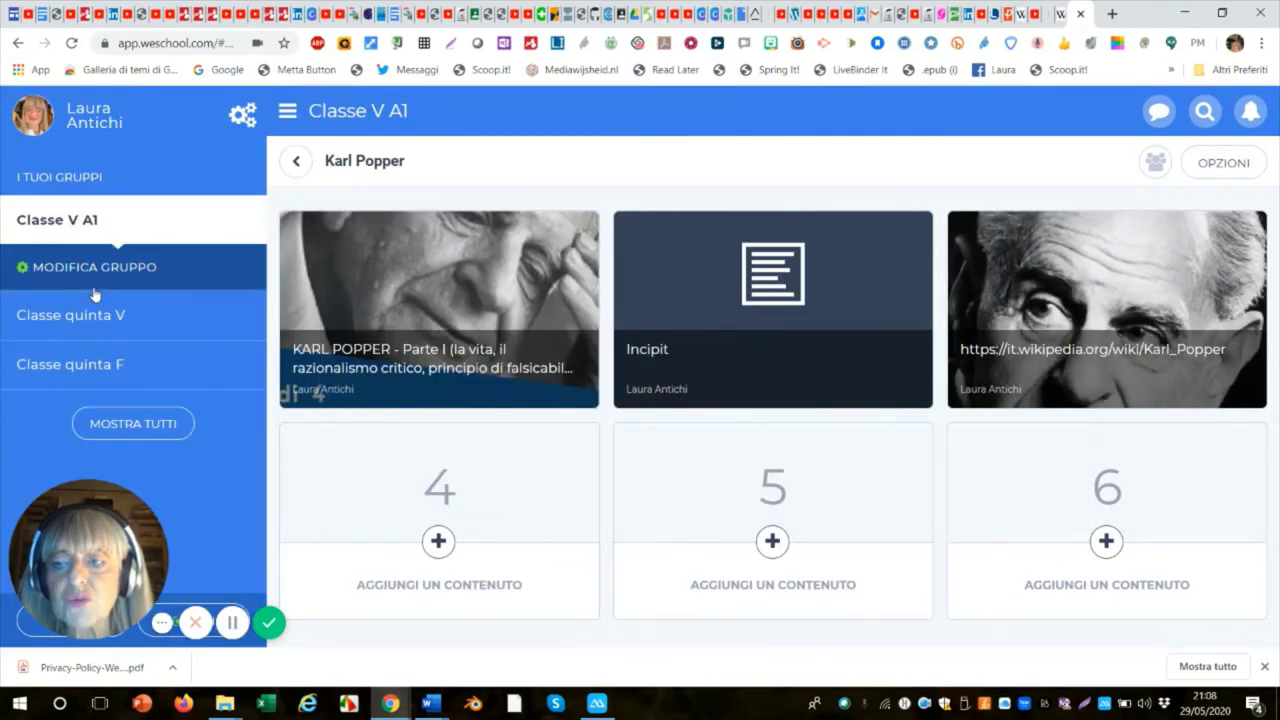
{"action": "left_click", "coordinate": [143, 236]}
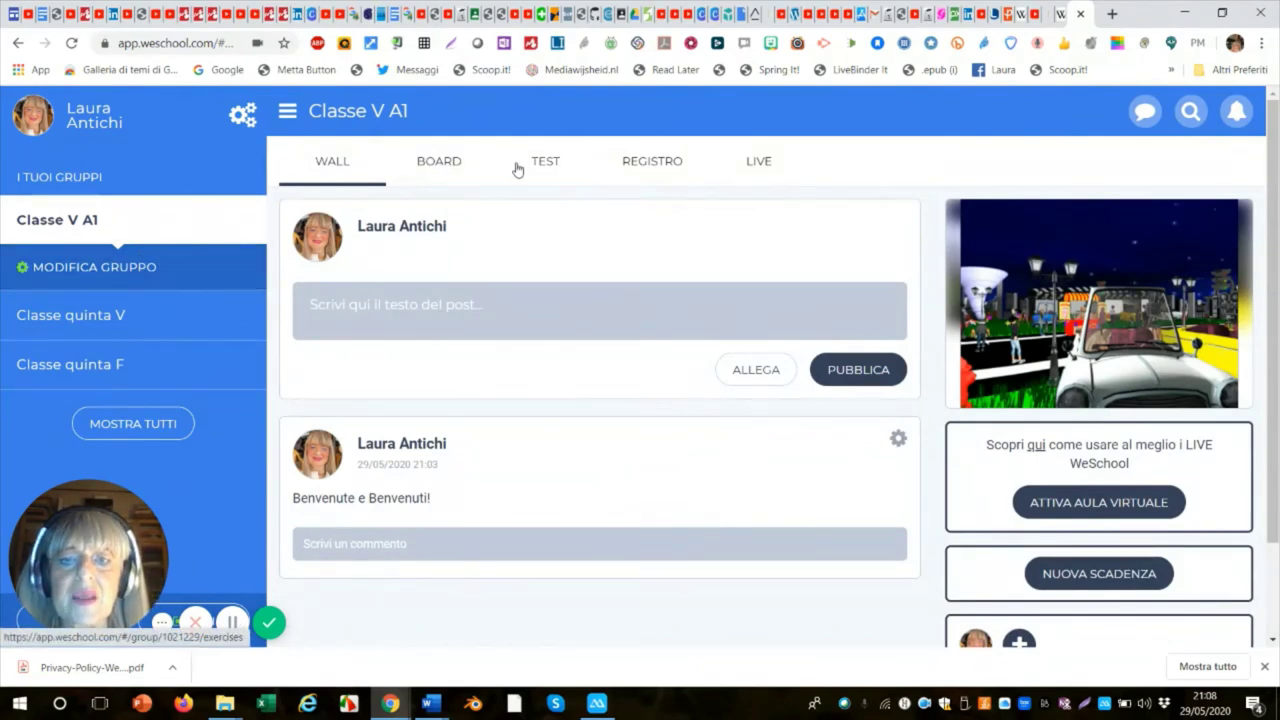
{"action": "left_click", "coordinate": [546, 166]}
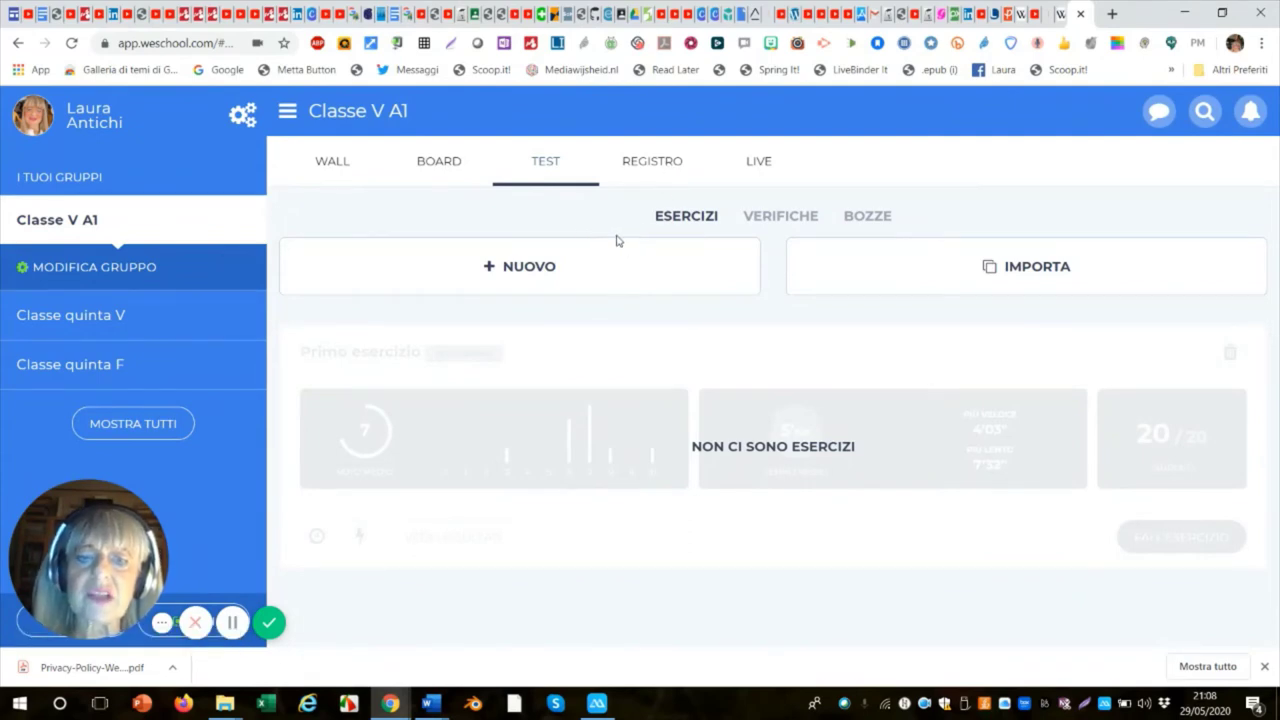
{"action": "left_click", "coordinate": [770, 222]}
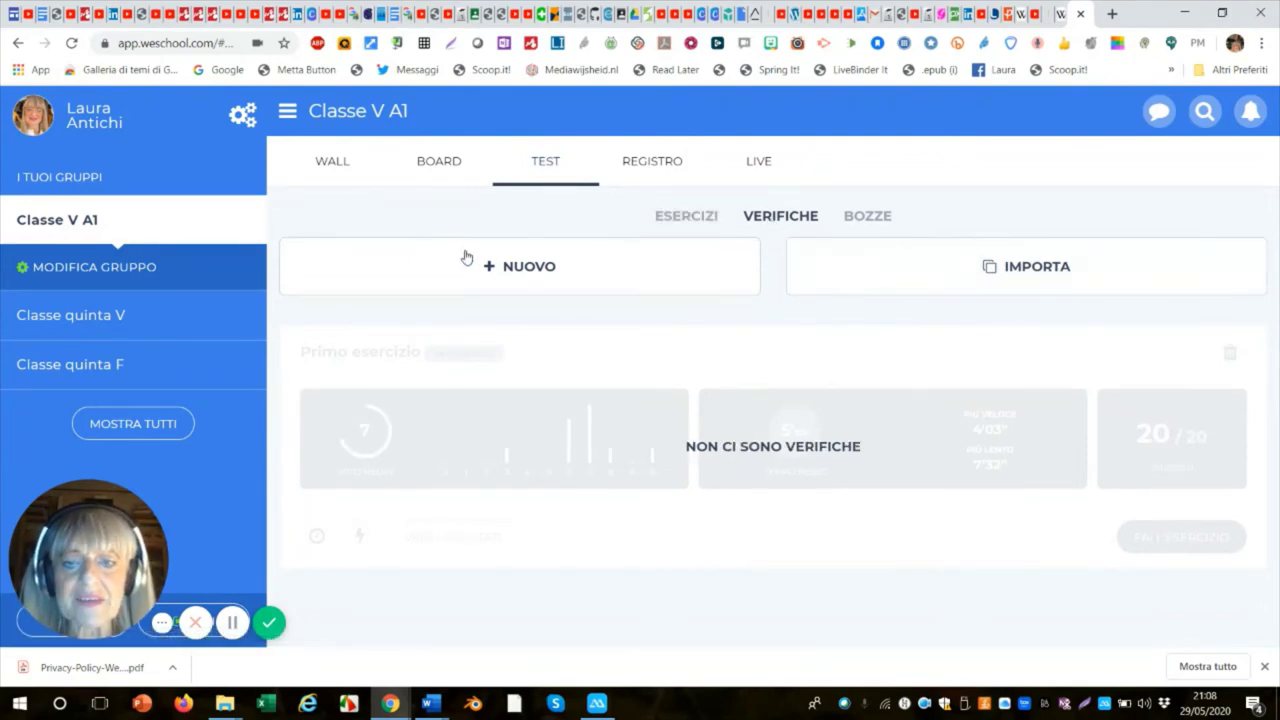
{"action": "left_click", "coordinate": [486, 276]}
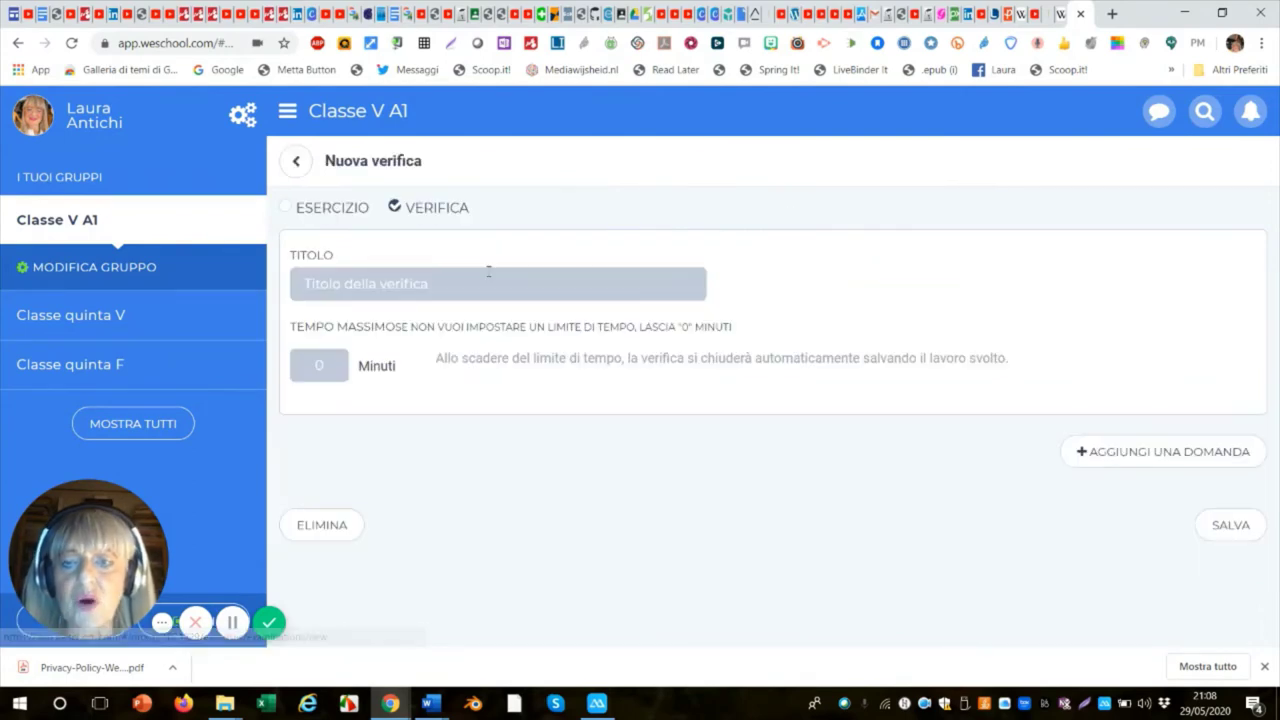
{"action": "left_click", "coordinate": [418, 285]}
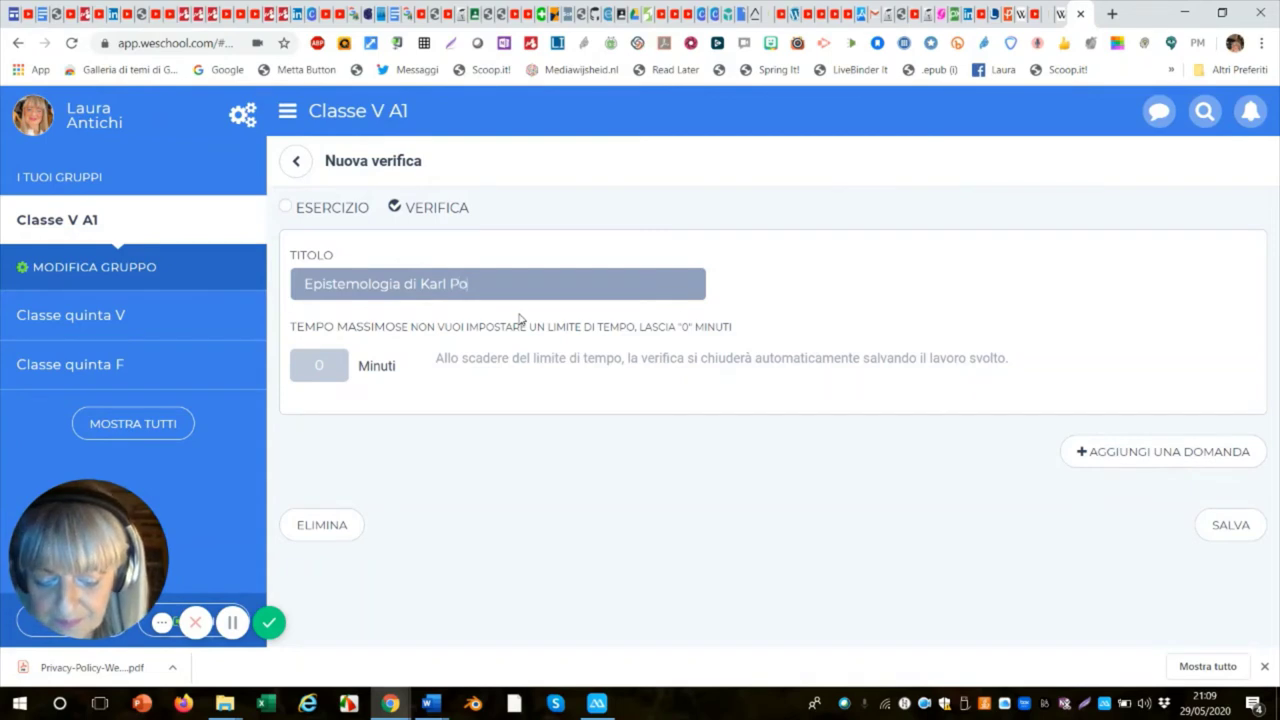
{"action": "type", "text": "er"}
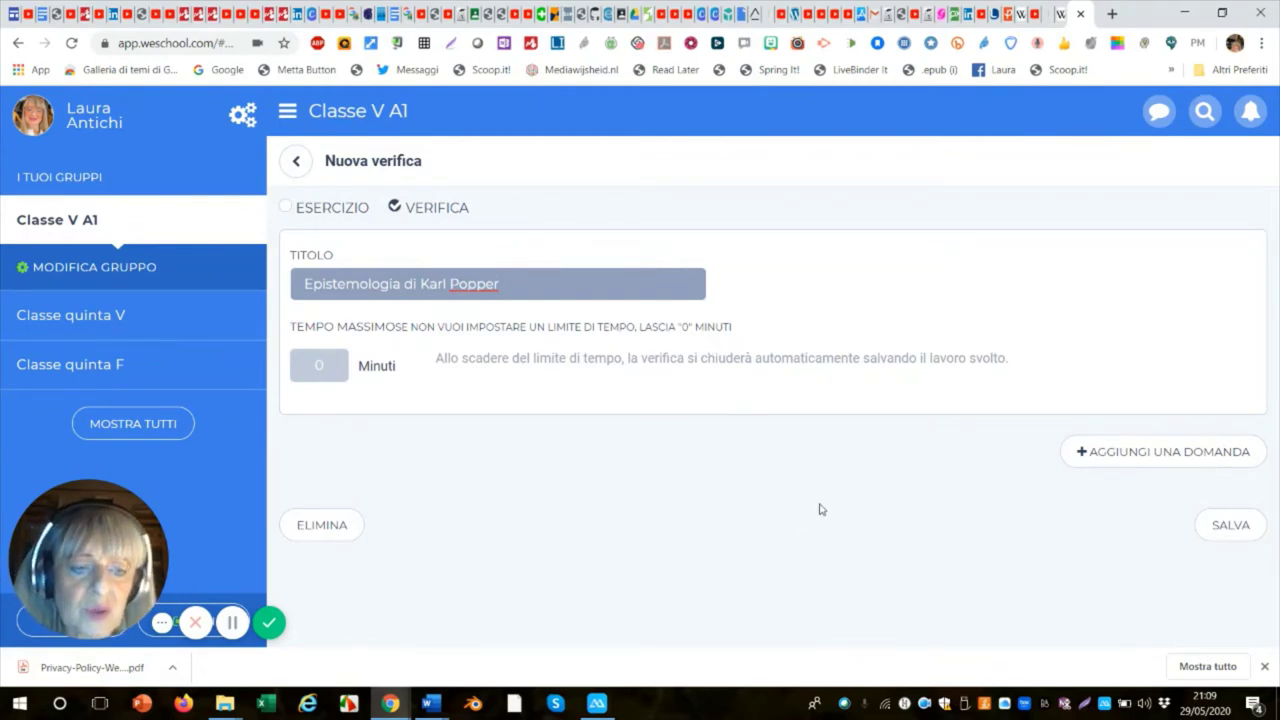
Add a multiple-choice (Scelta multipla) question to the verifica.
{"action": "left_click", "coordinate": [1086, 461]}
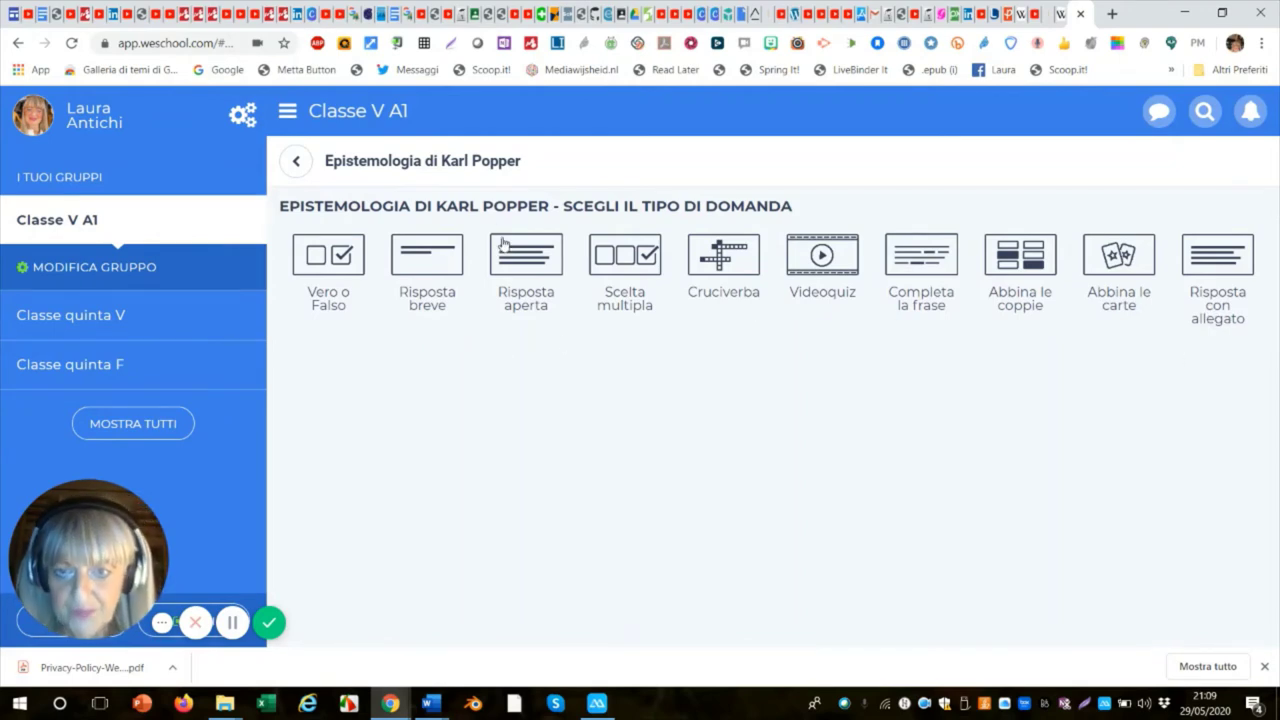
{"action": "left_click", "coordinate": [619, 275]}
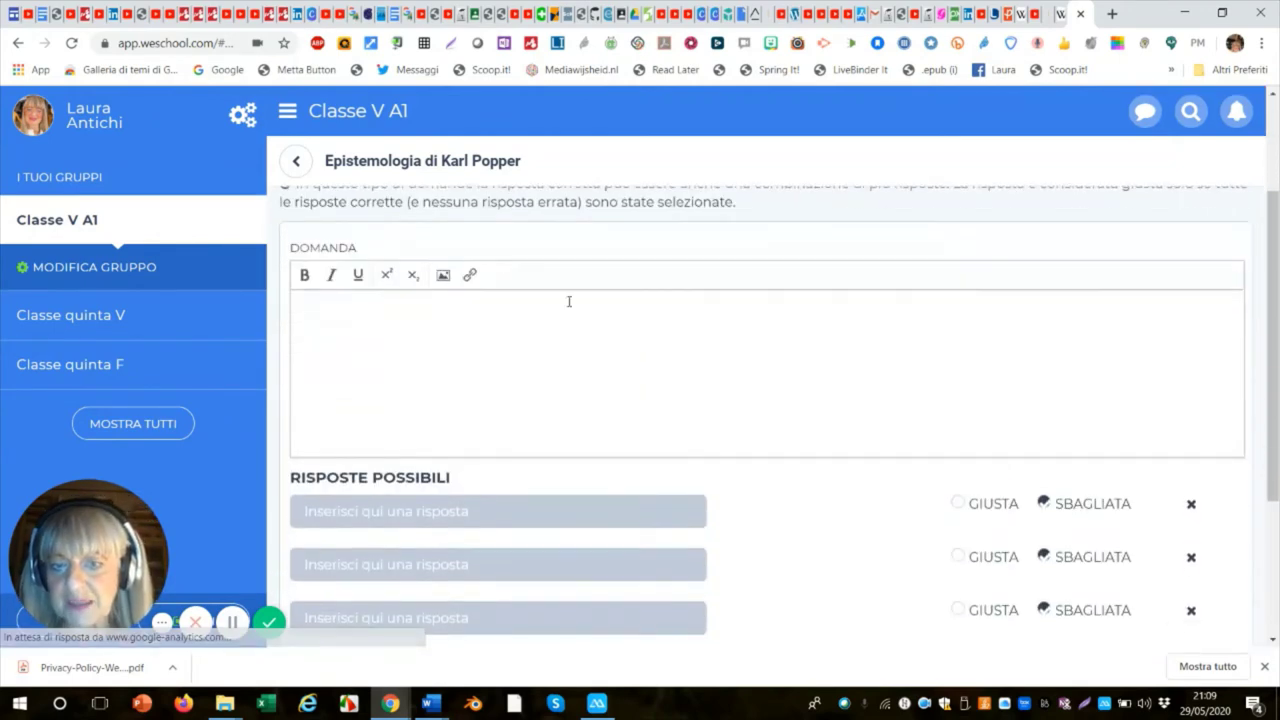
{"action": "scroll", "coordinate": [376, 355], "scroll_direction": "up", "scroll_amount": 1}
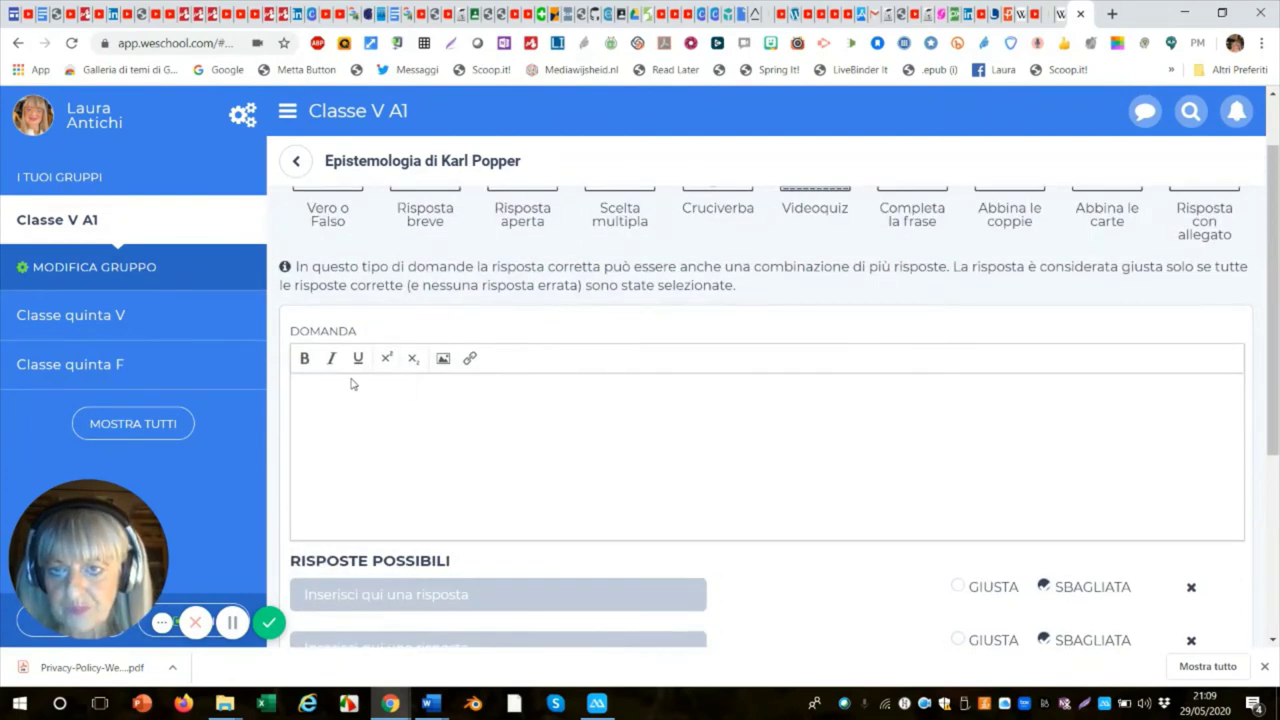
{"action": "scroll", "coordinate": [351, 387], "scroll_direction": "down", "scroll_amount": 1}
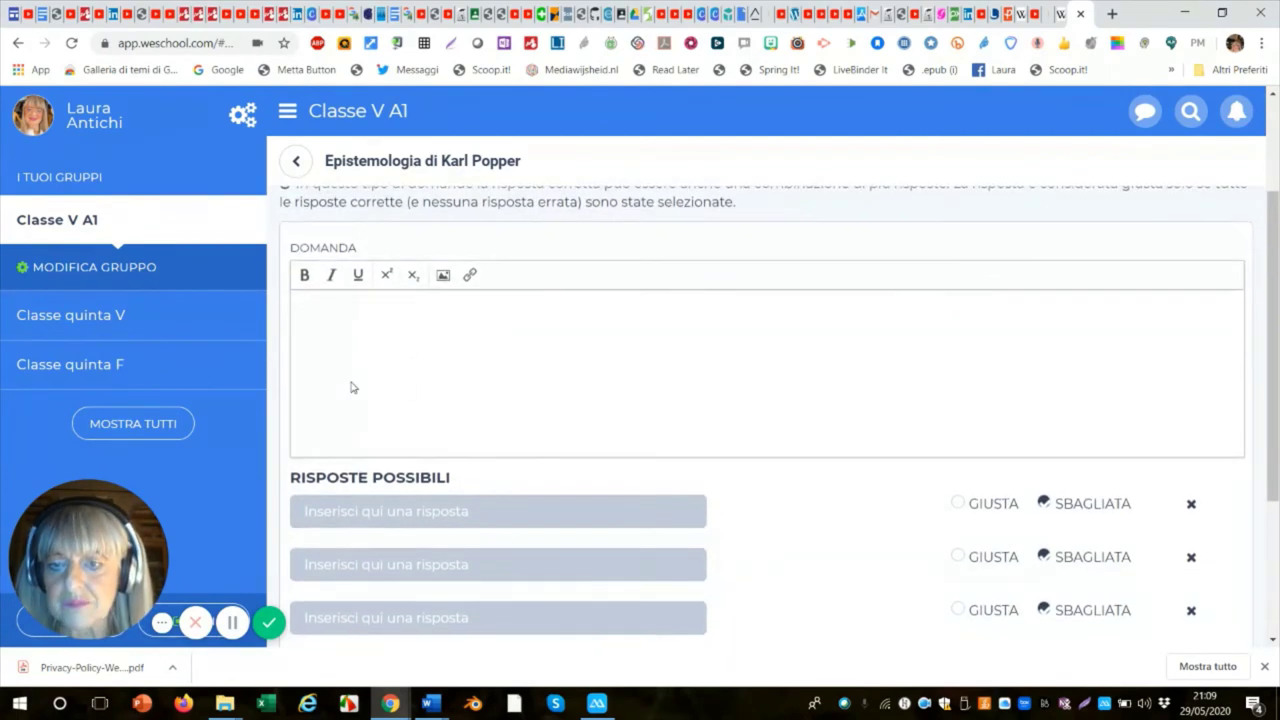
Enter "Cosa fal'Epistemologia di Popper?" as the text of the multiple-choice question.
{"action": "left_click", "coordinate": [339, 315]}
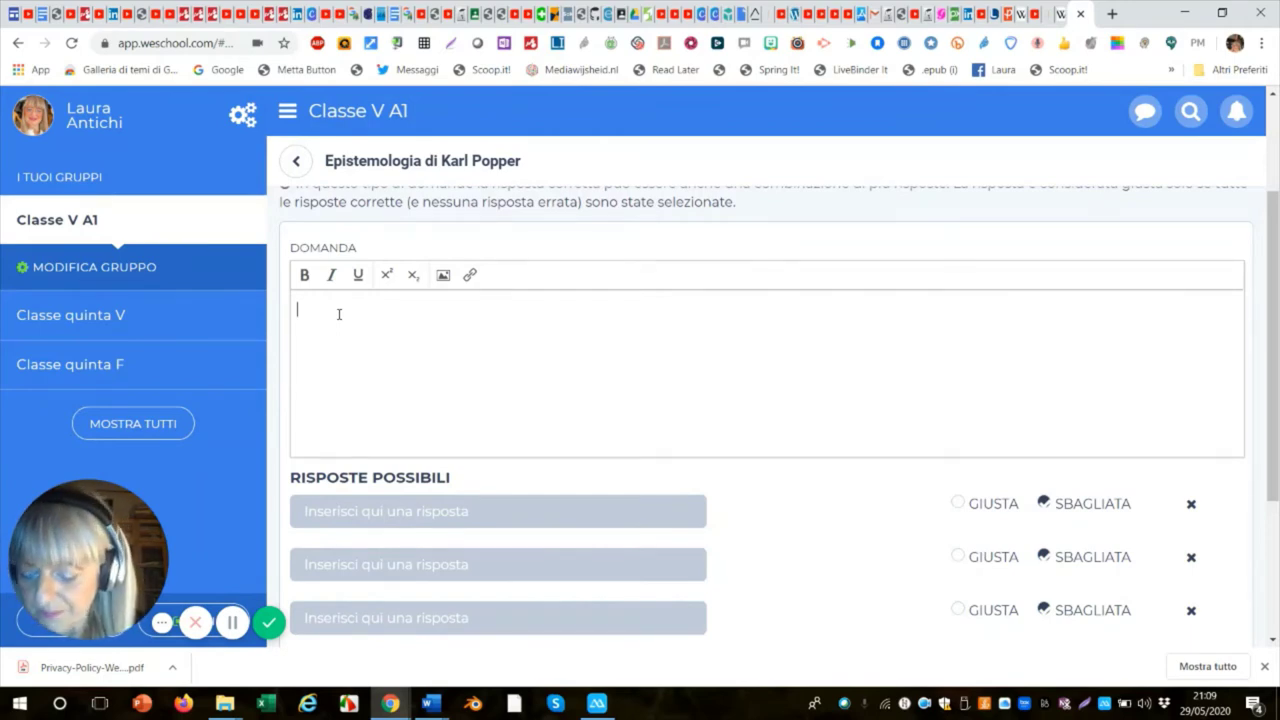
{"action": "type", "text": "C"}
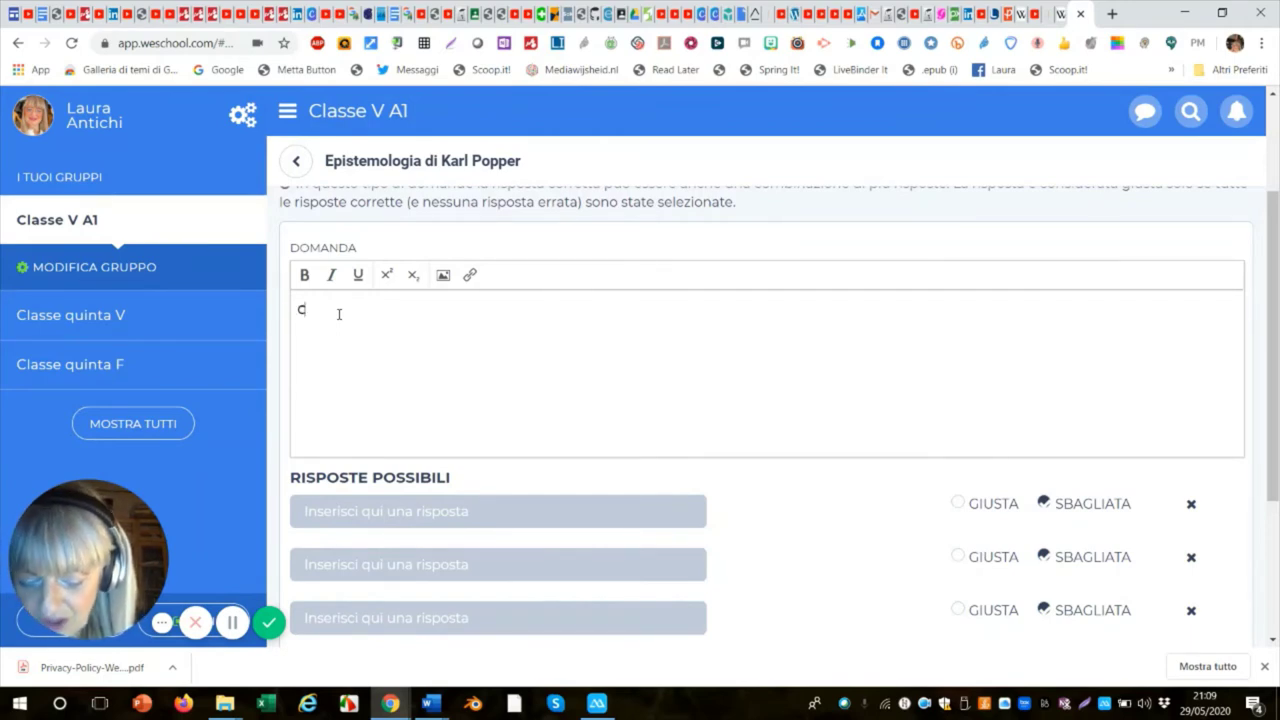
{"action": "type", "text": "osa f"}
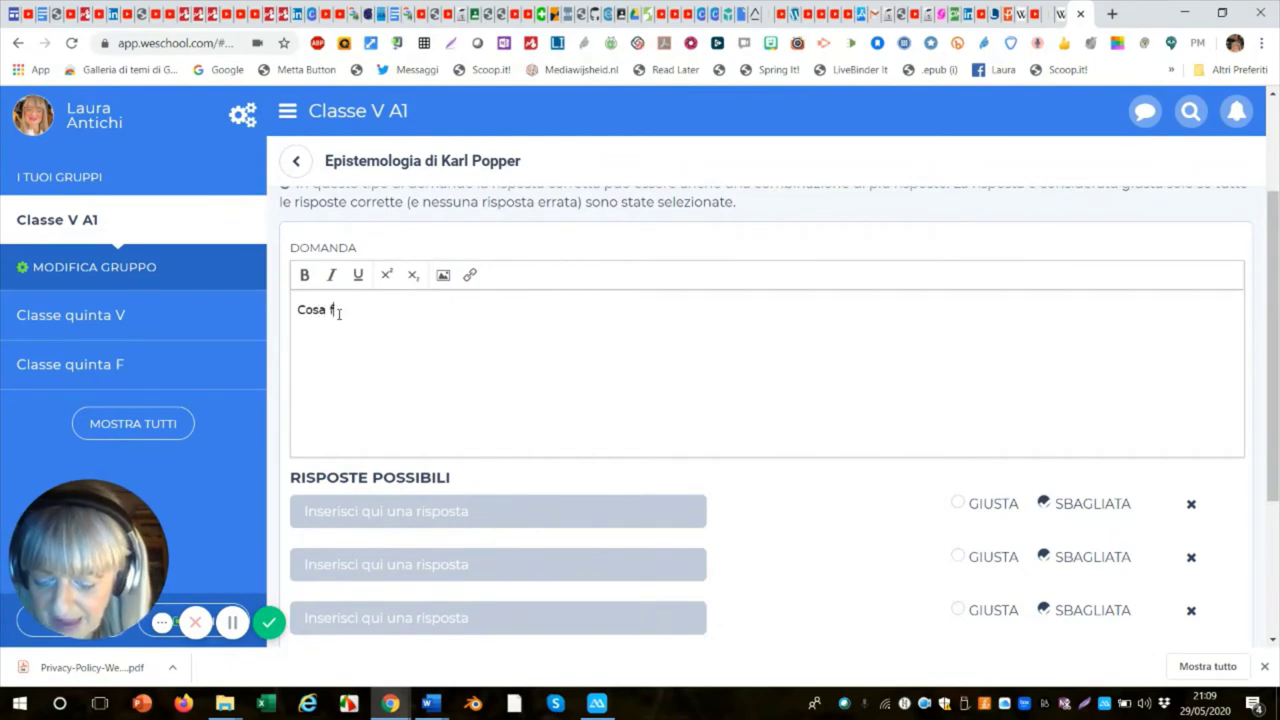
{"action": "type", "text": "a l'E"}
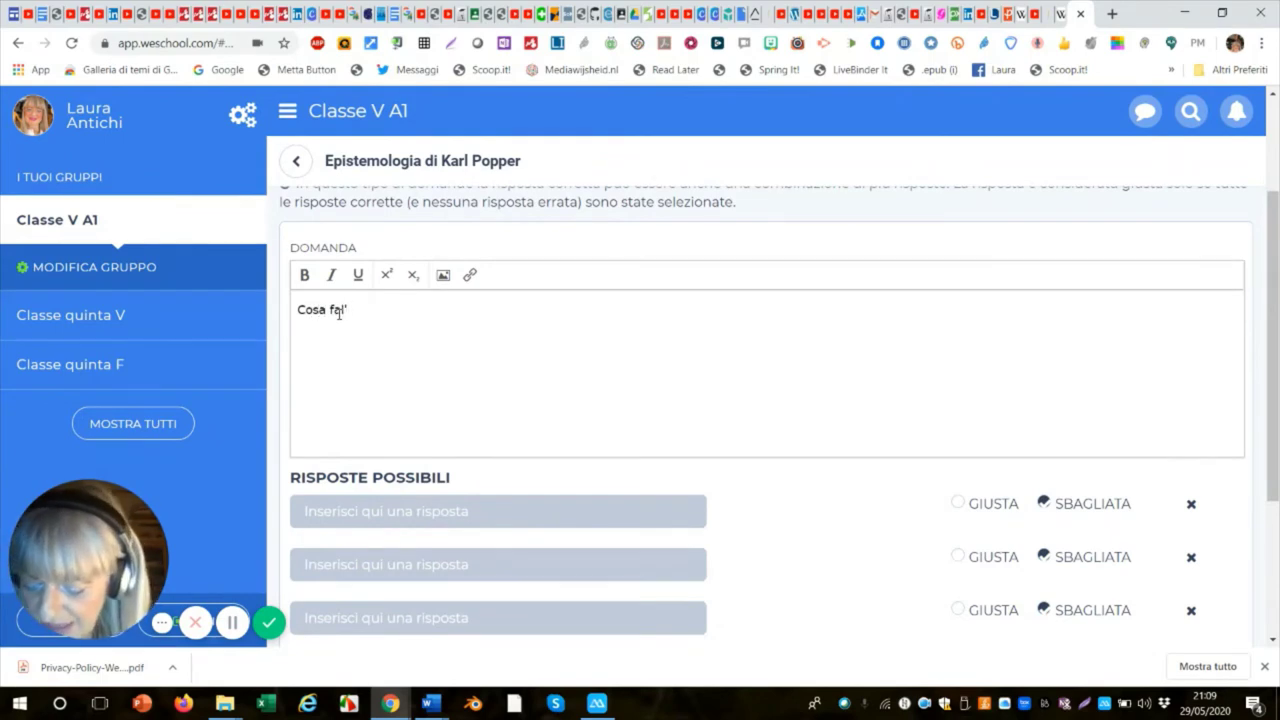
{"action": "type", "text": "pis"}
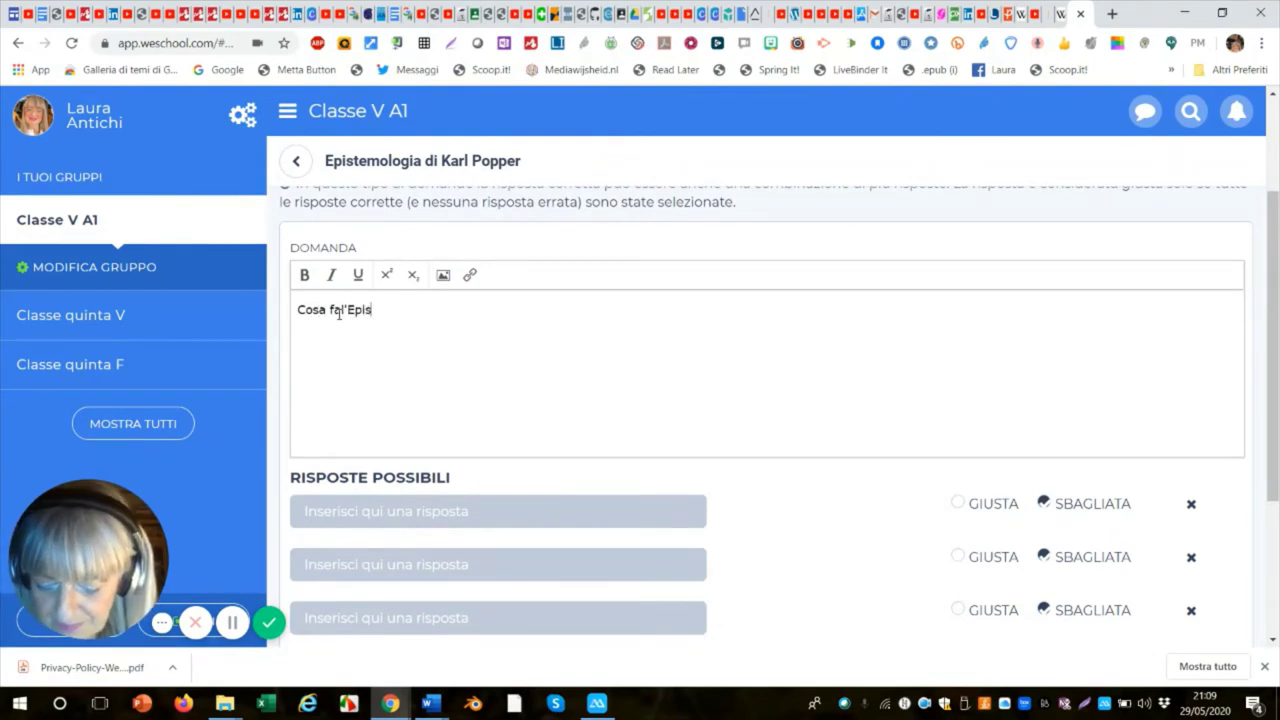
{"action": "type", "text": "temolo"}
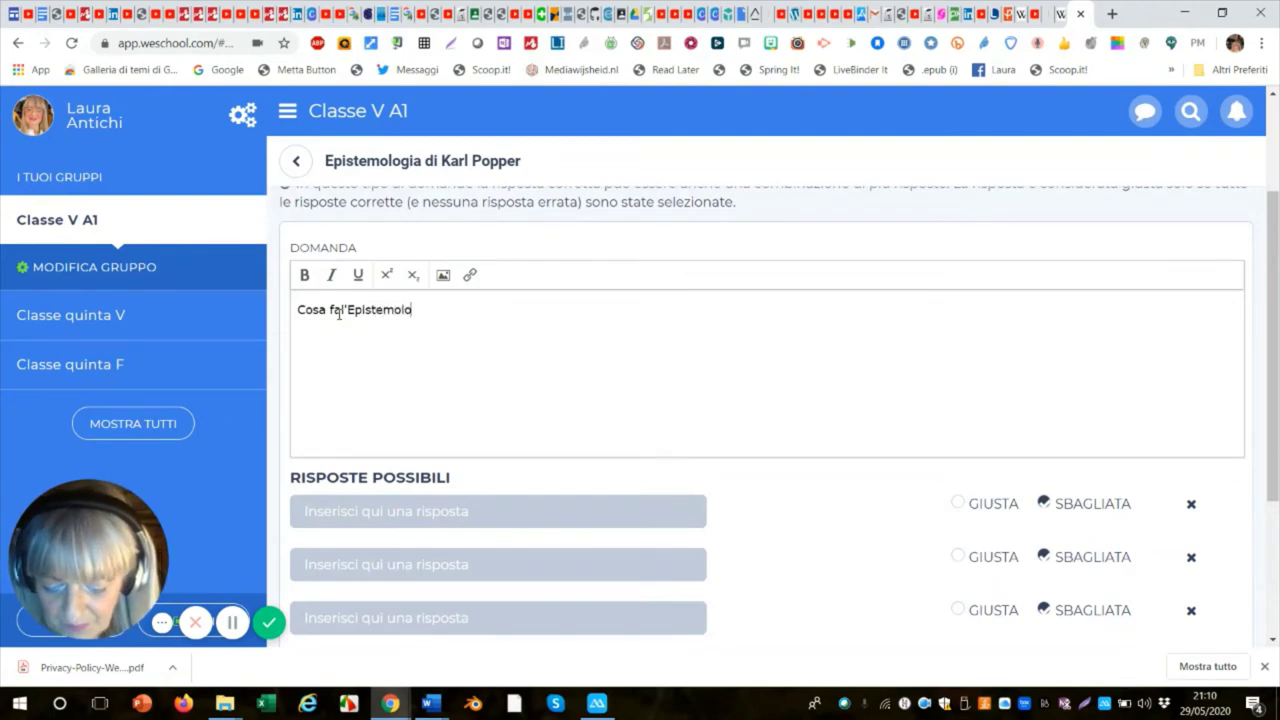
{"action": "type", "text": "gia di "}
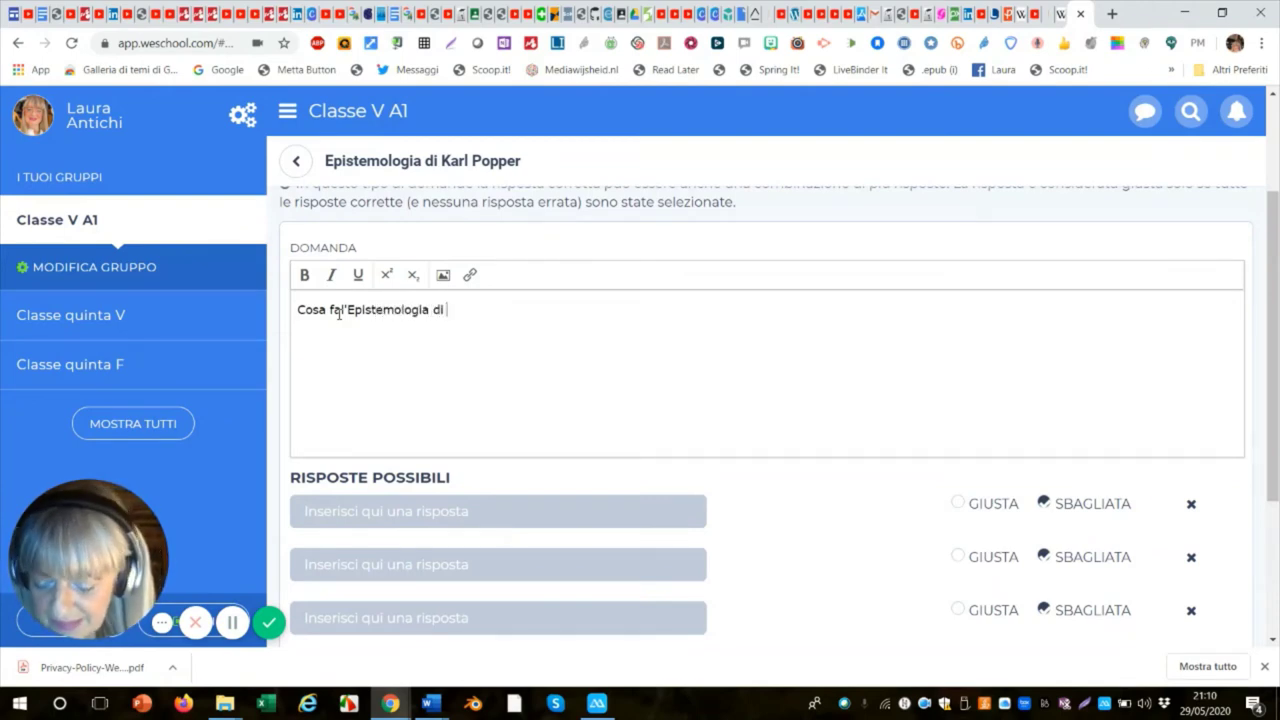
{"action": "type", "text": "Popp"}
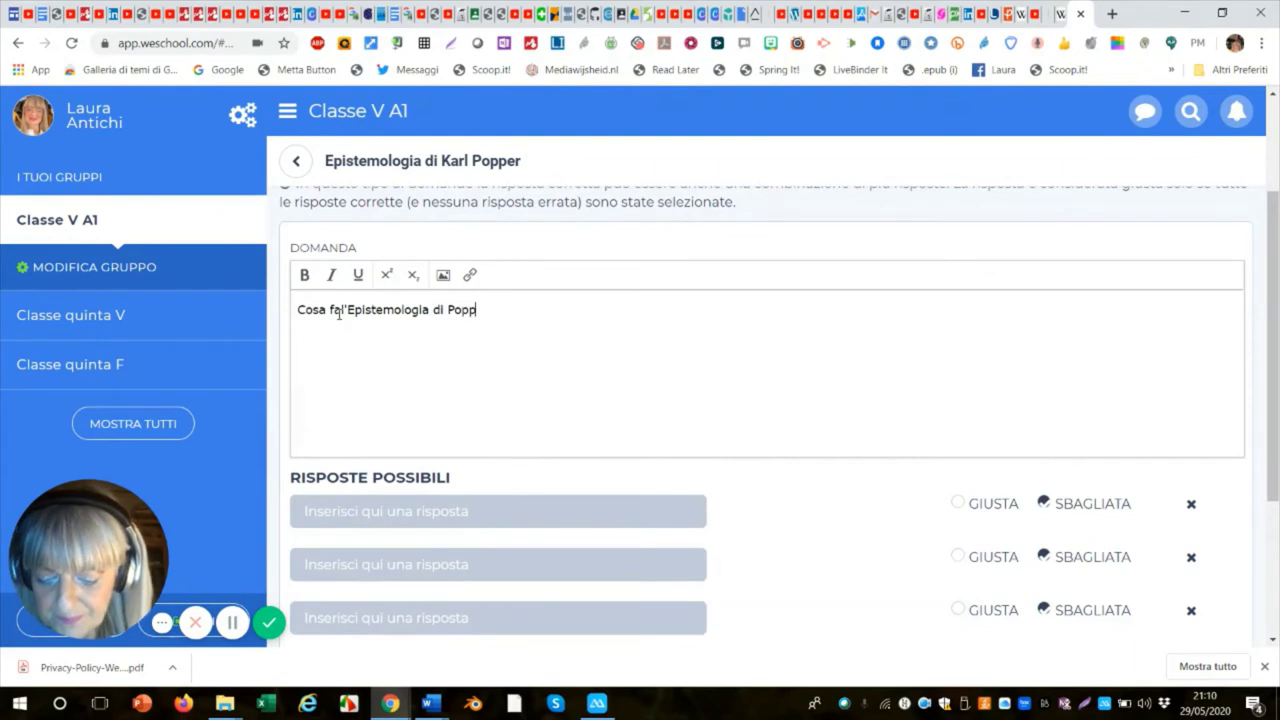
{"action": "type", "text": "er?"}
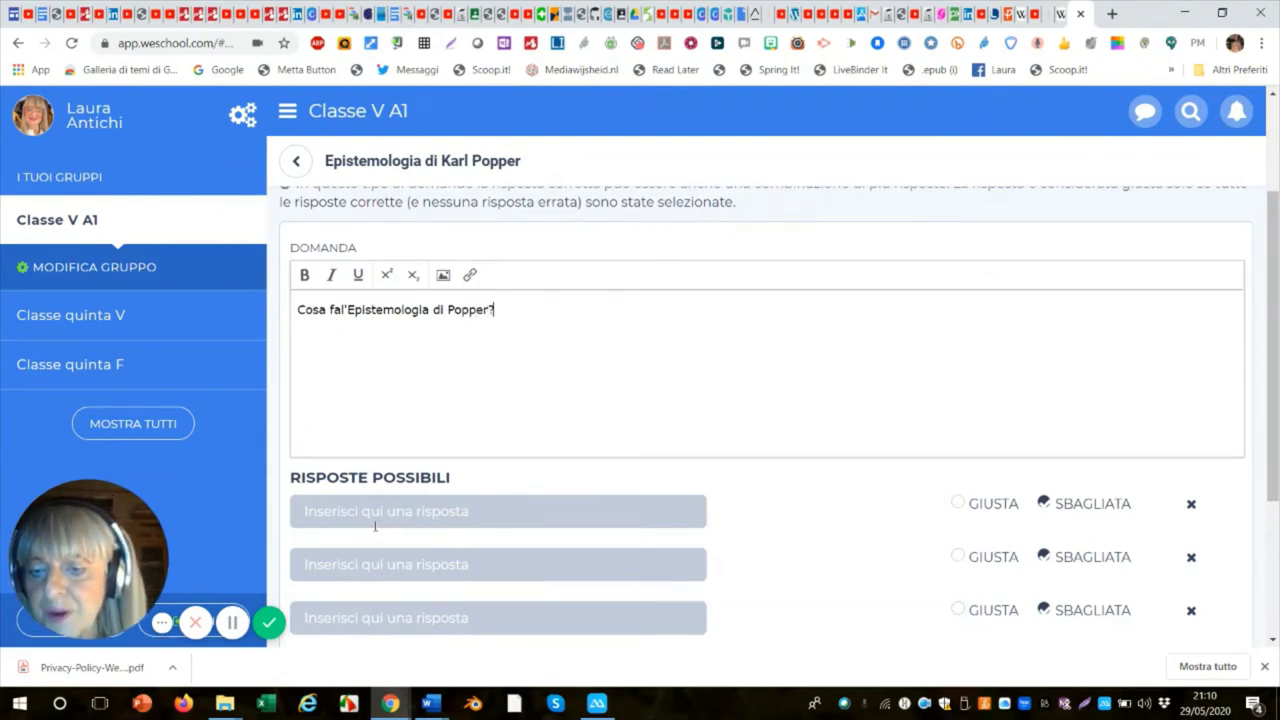
Fill in the first possible answer with "Studia le fonti dell'errore e le illusioni della filosofia".
{"action": "scroll", "coordinate": [387, 520], "scroll_direction": "down", "scroll_amount": 2}
{"action": "scroll", "coordinate": [387, 522], "scroll_direction": "up", "scroll_amount": 1}
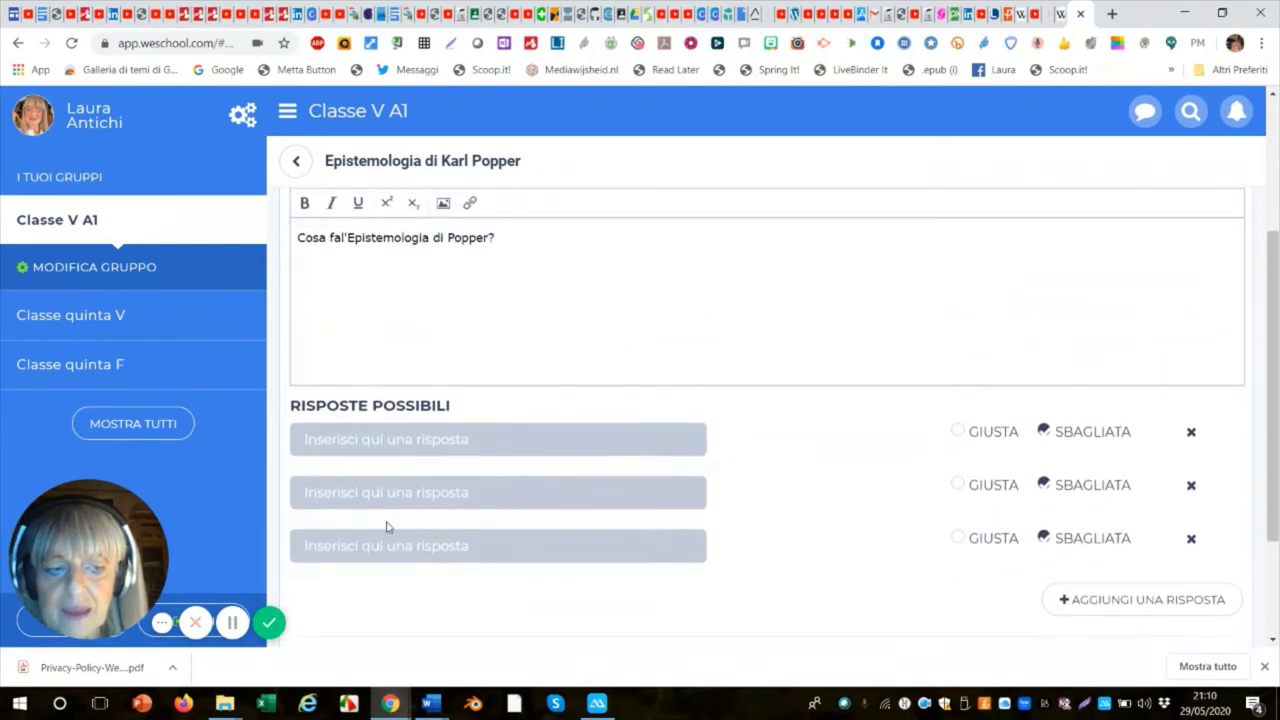
{"action": "left_click", "coordinate": [334, 441]}
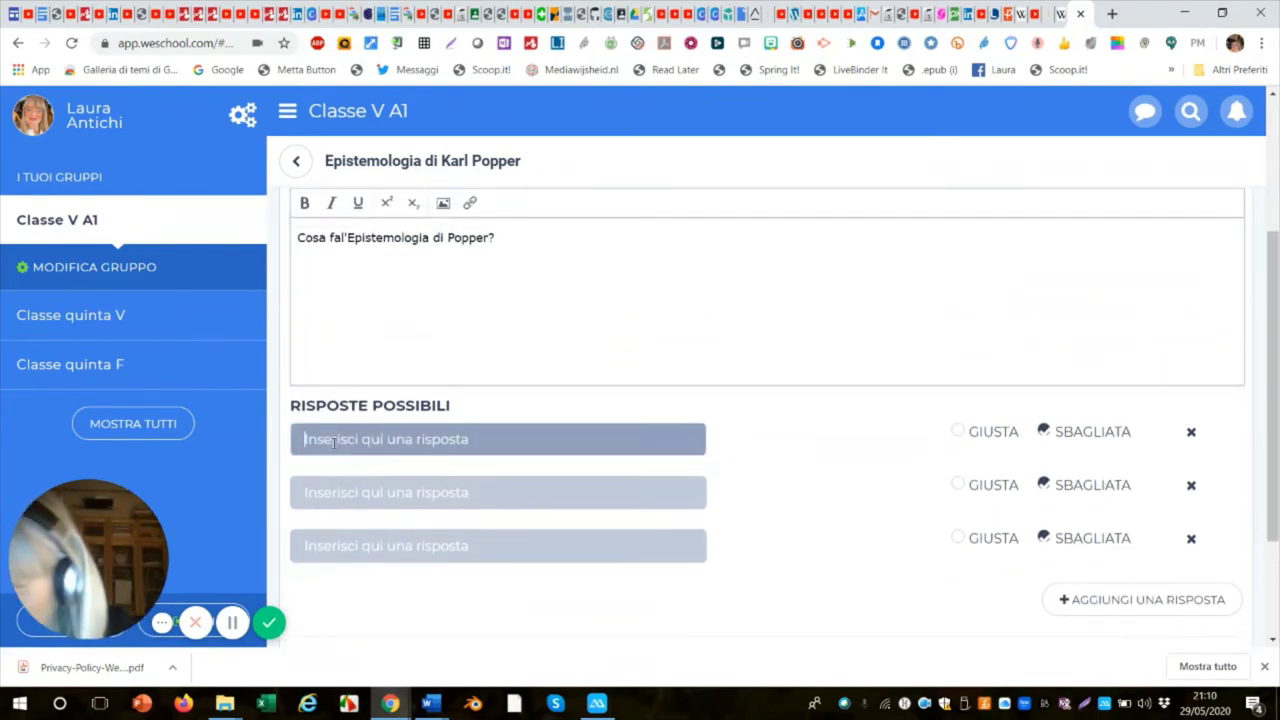
{"action": "type", "text": "St"}
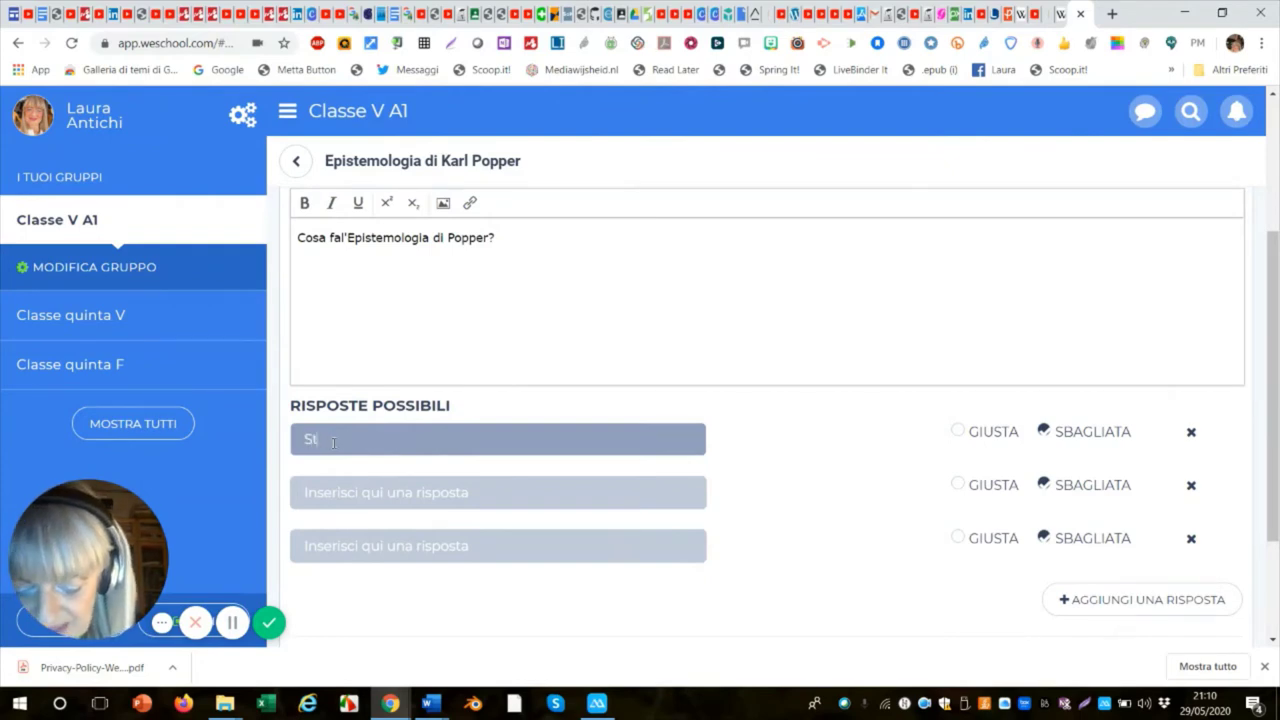
{"action": "type", "text": "udia "}
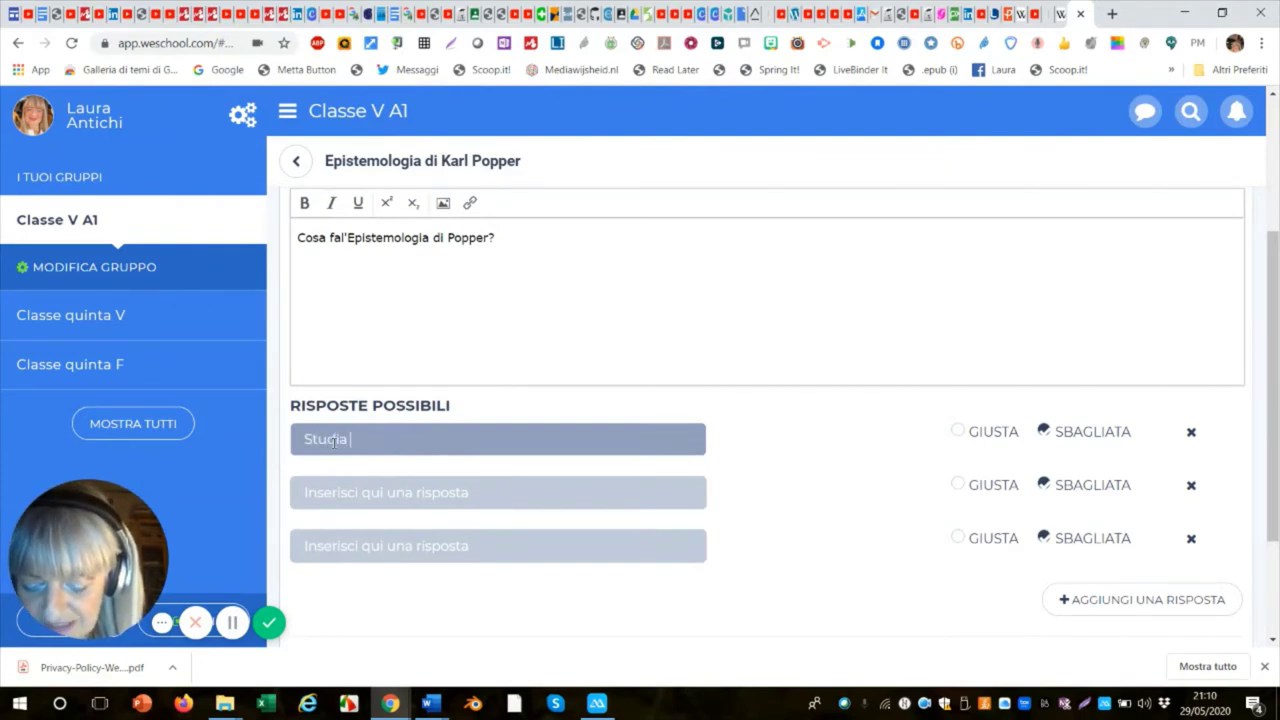
{"action": "type", "text": "le fon"}
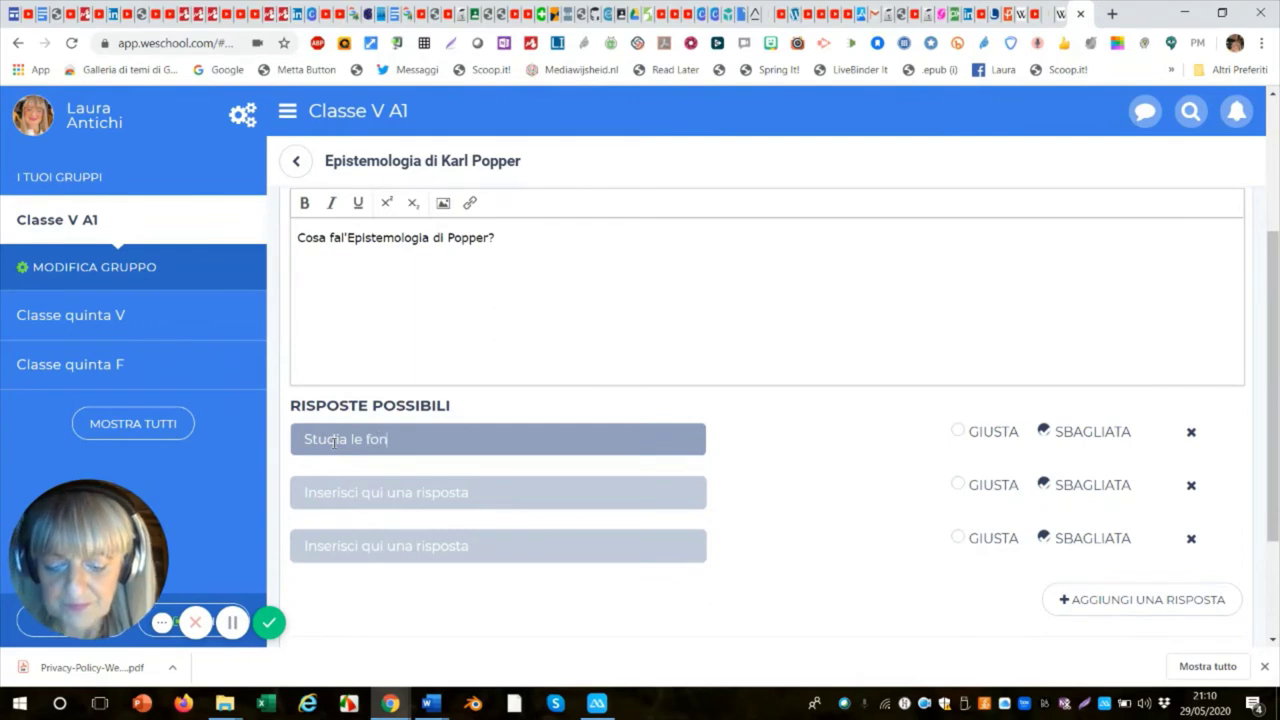
{"action": "type", "text": "ti dell'err"}
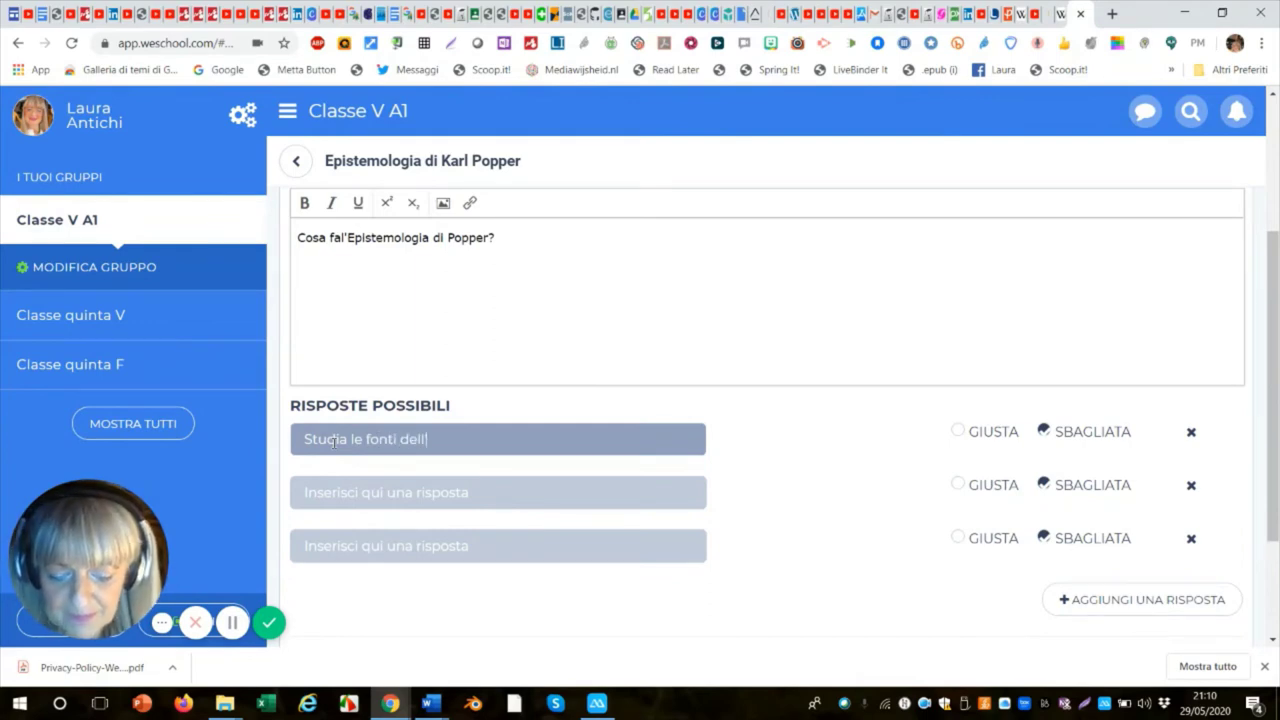
{"action": "type", "text": "ore"}
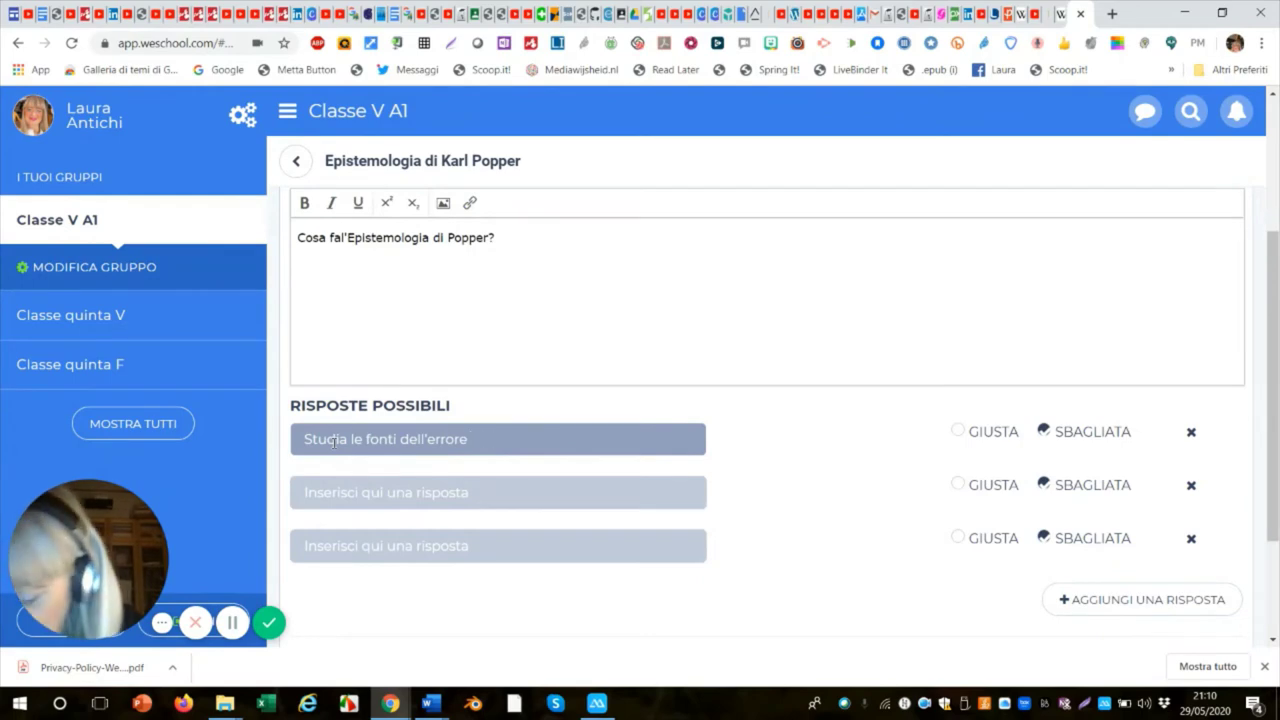
{"action": "type", "text": "       e le i"}
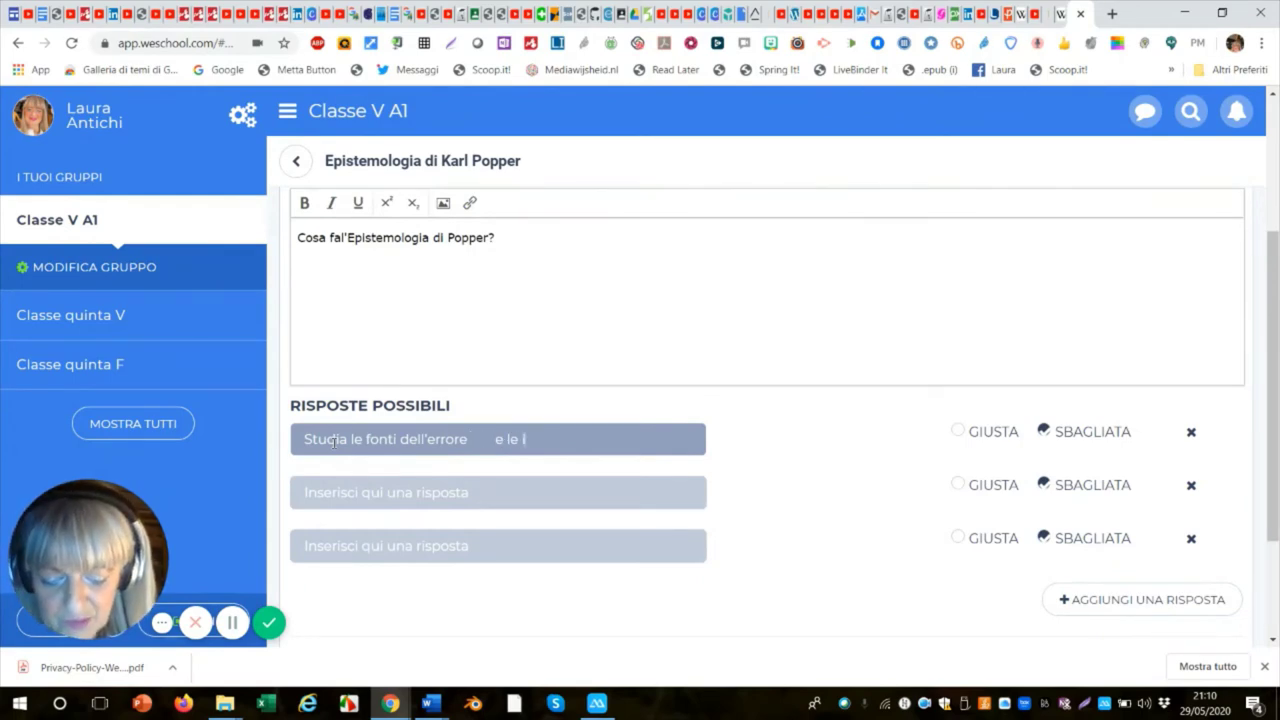
{"action": "type", "text": "llusi"}
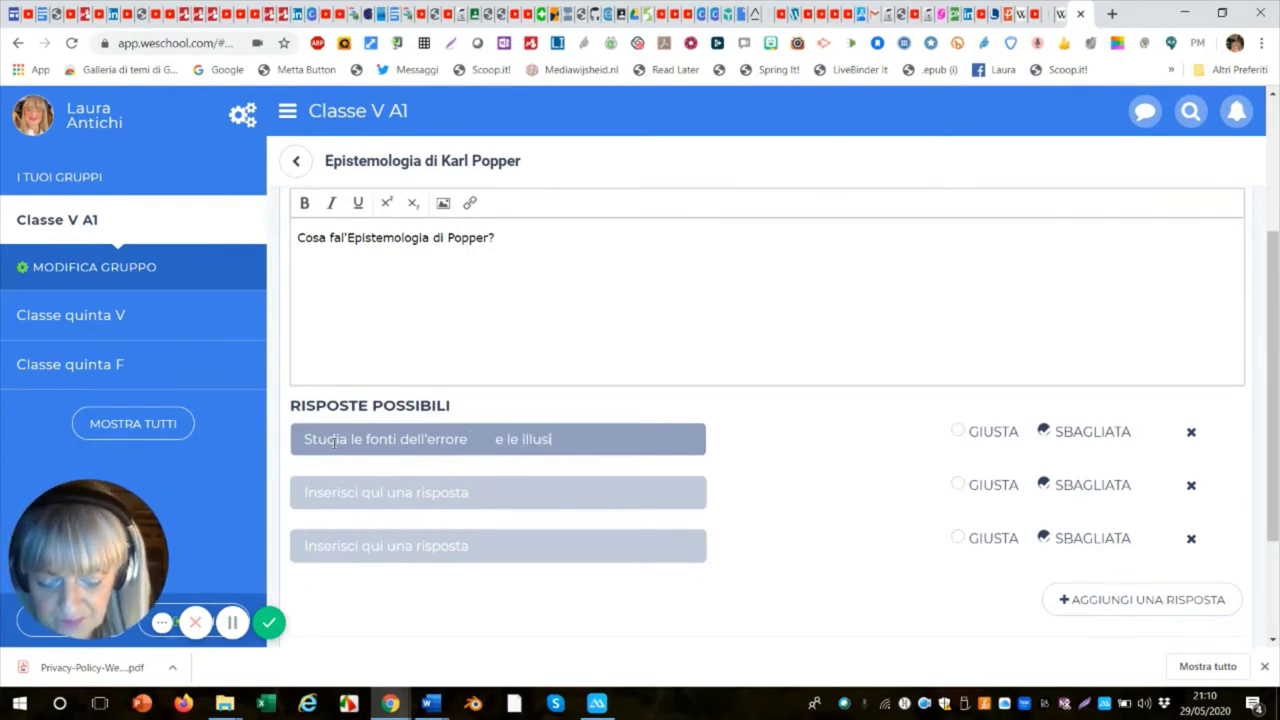
{"action": "type", "text": "oni de"}
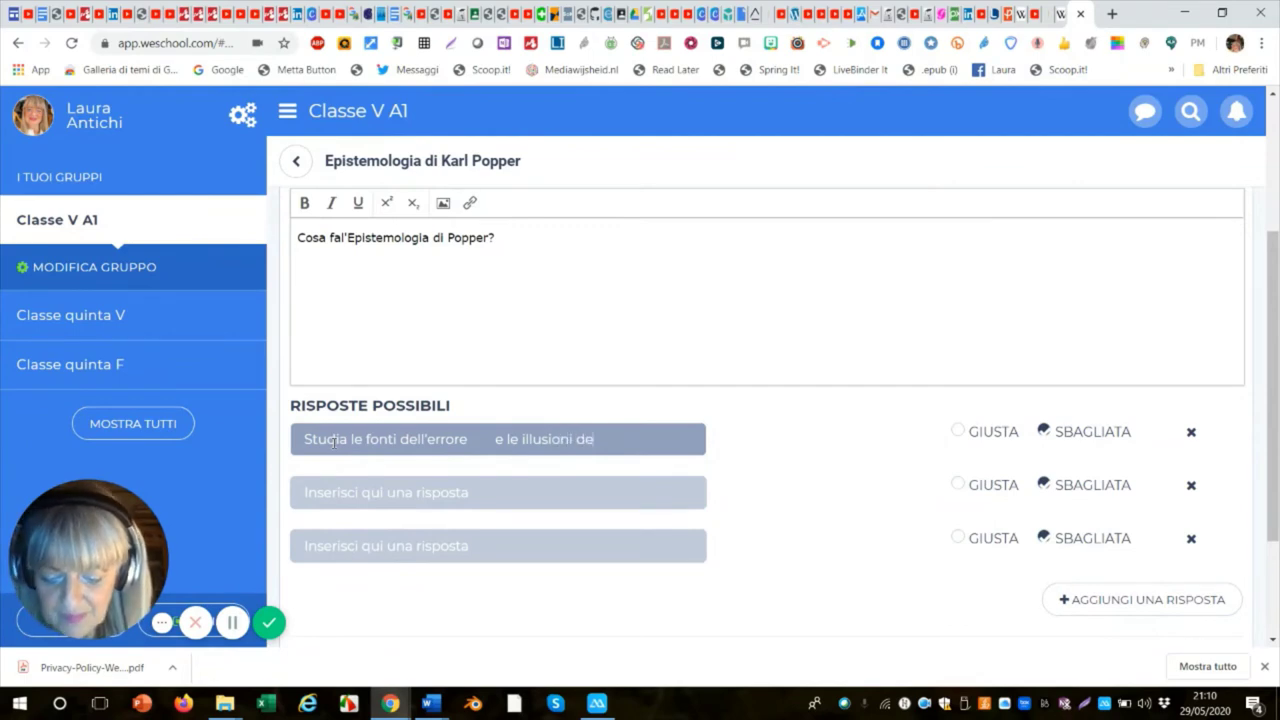
{"action": "type", "text": "lla fi"}
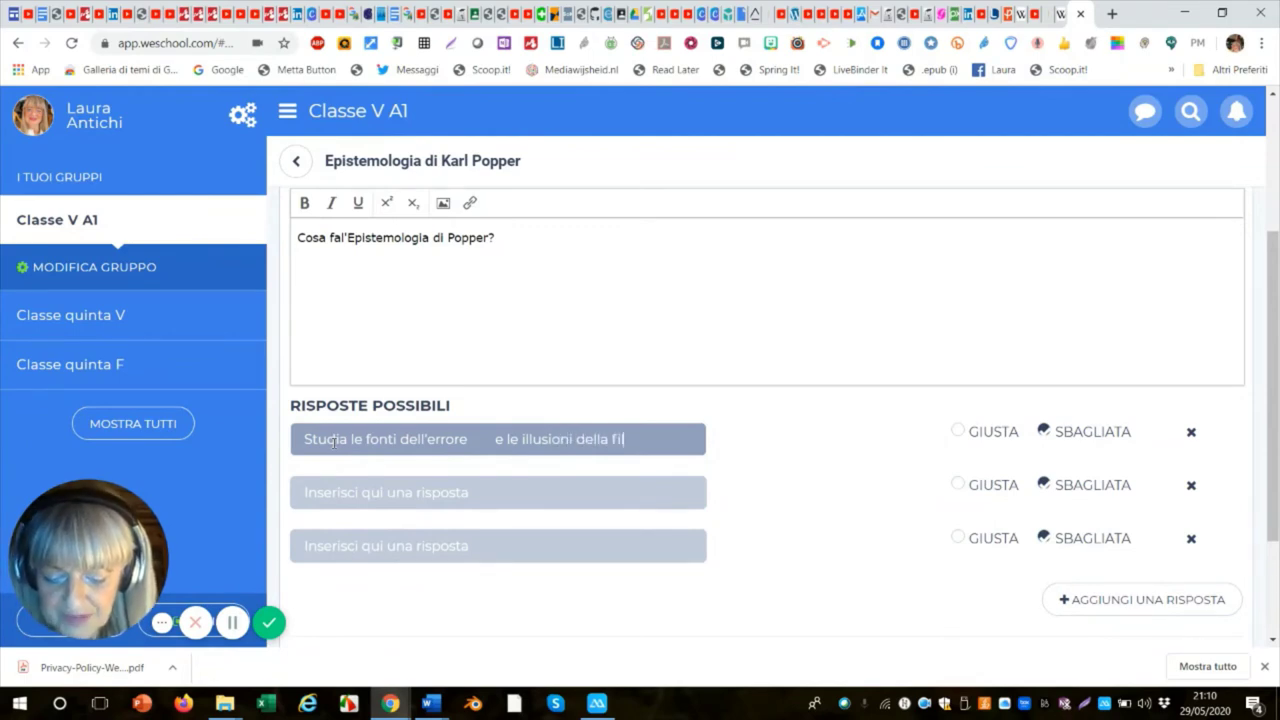
{"action": "type", "text": "losofi"}
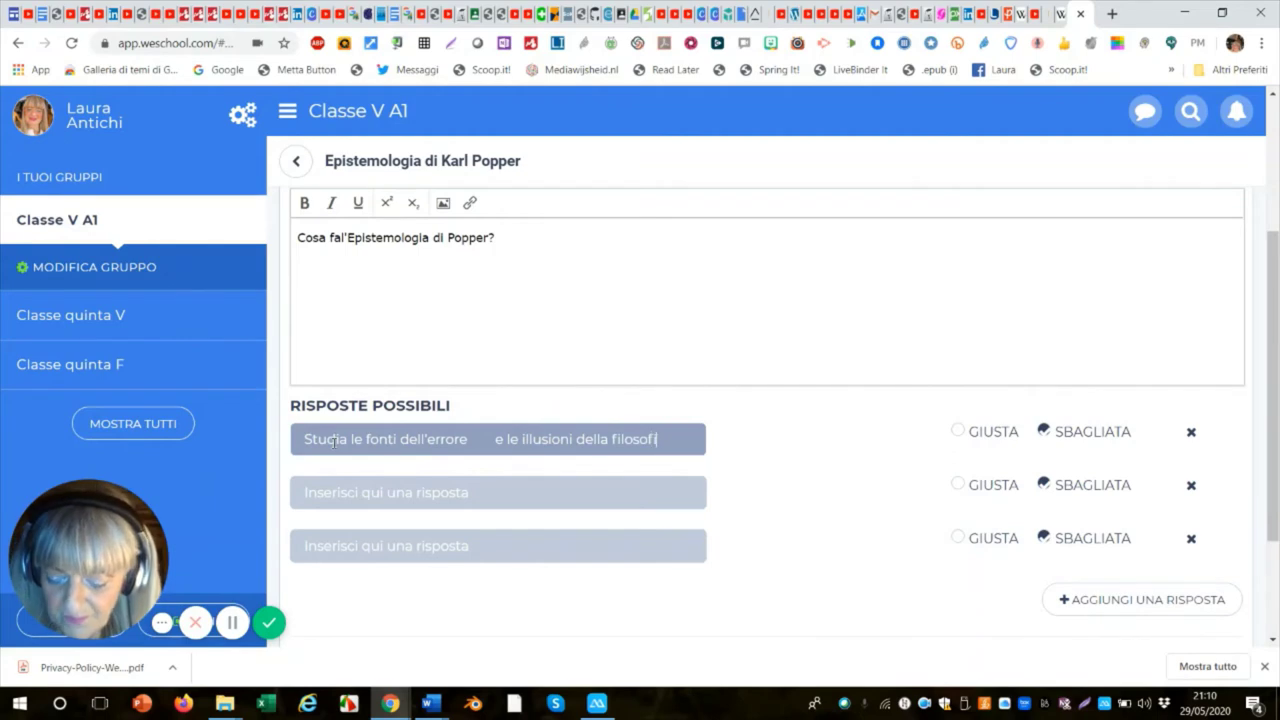
{"action": "type", "text": "a"}
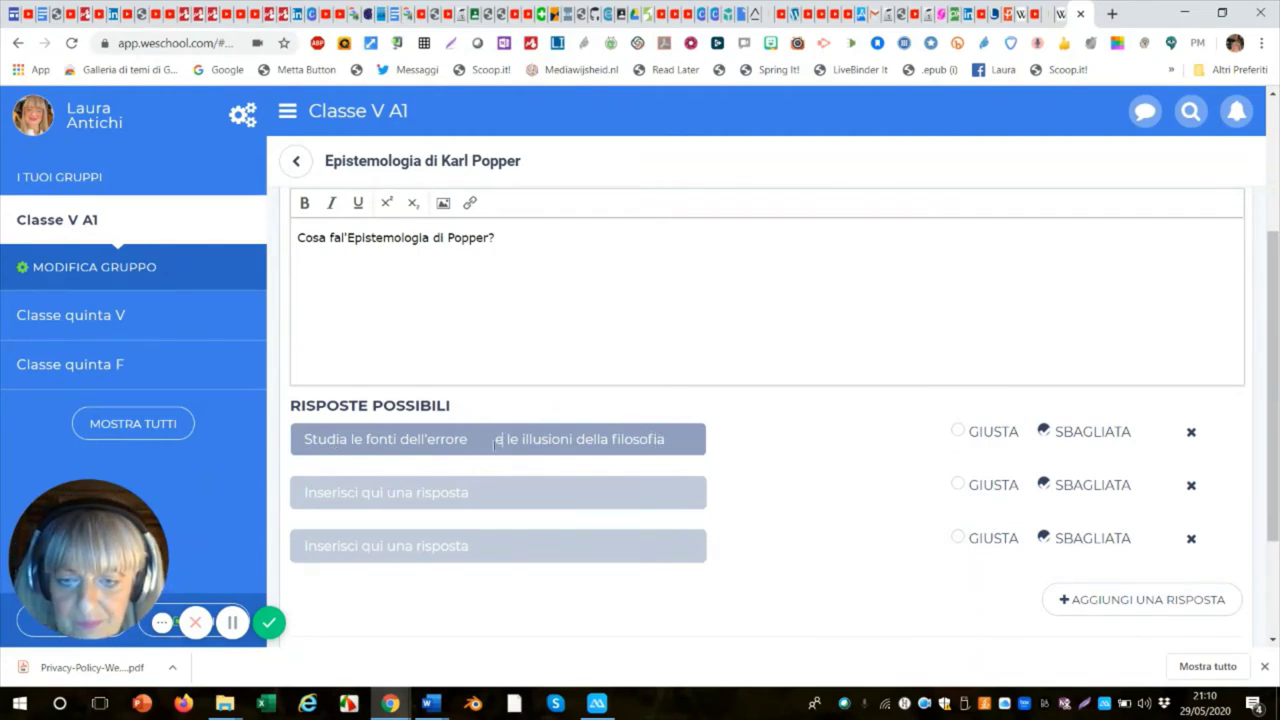
Remove the surplus spaces before "e le illusioni" in the first possible answer.
{"action": "key", "text": "BackSpace"}
{"action": "key", "text": "BackSpace"}
{"action": "key", "text": "BackSpace"}
{"action": "key", "text": "BackSpace"}
{"action": "key", "text": "BackSpace"}
{"action": "key", "text": "BackSpace"}
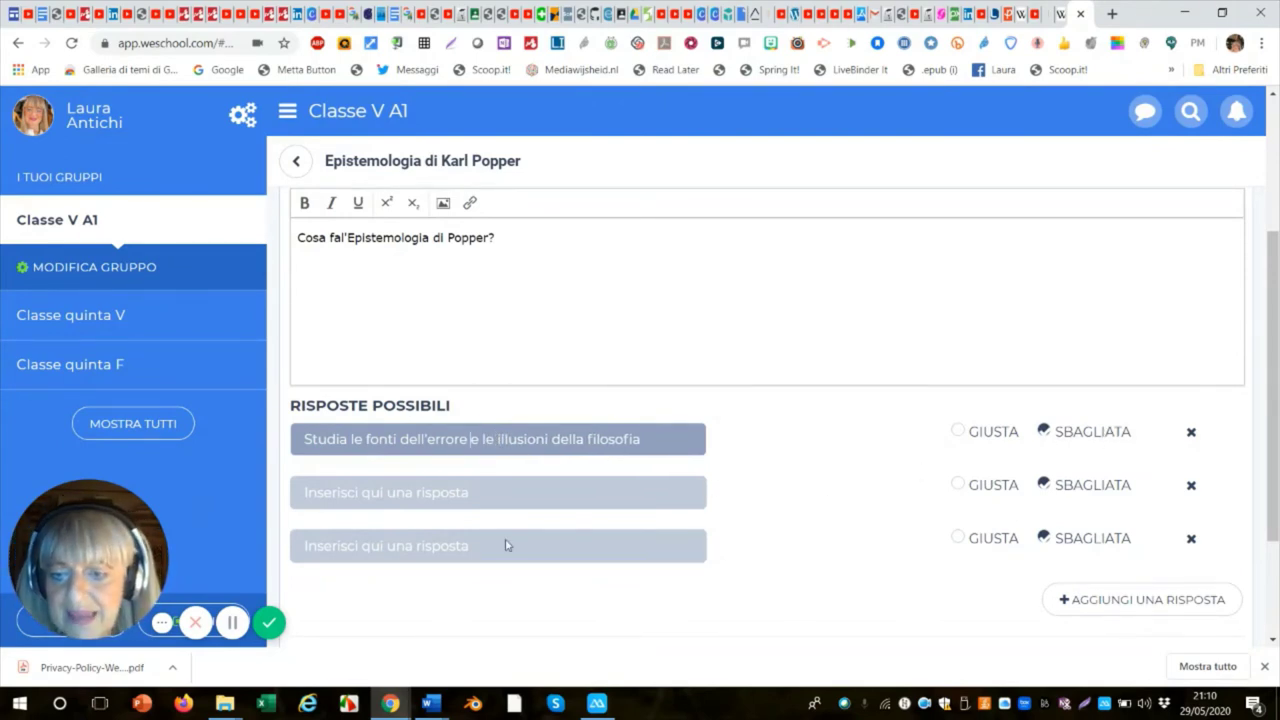
Fill in the second possible answer with "Elabora il criterio di demarcazione" and mark it as GIUSTA.
{"action": "left_click", "coordinate": [396, 503]}
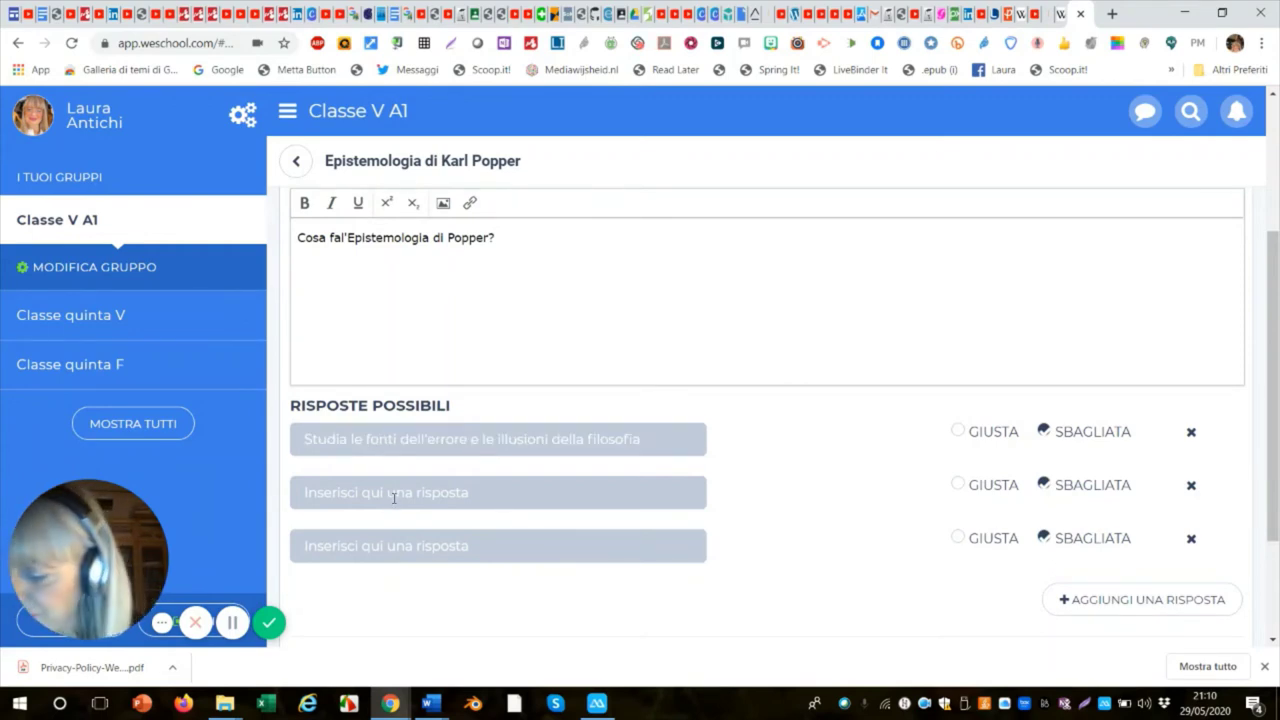
{"action": "left_click", "coordinate": [394, 497]}
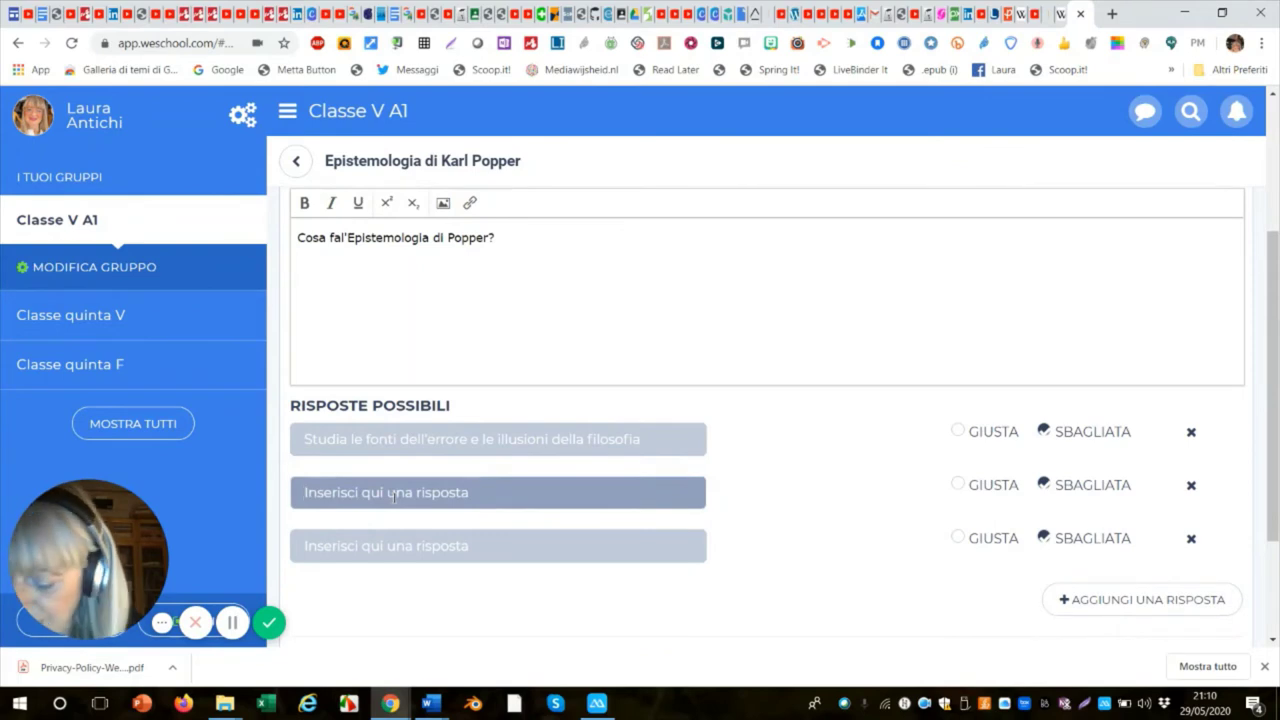
{"action": "type", "text": "Ela"}
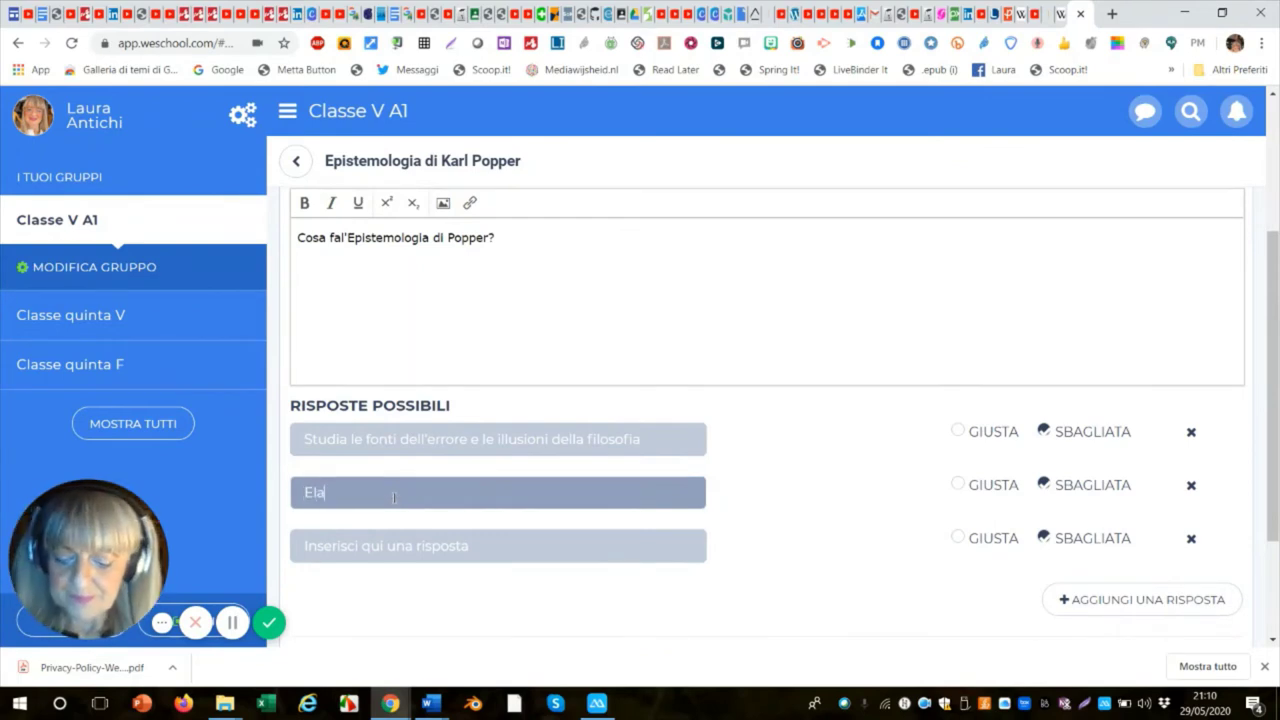
{"action": "type", "text": "bora "}
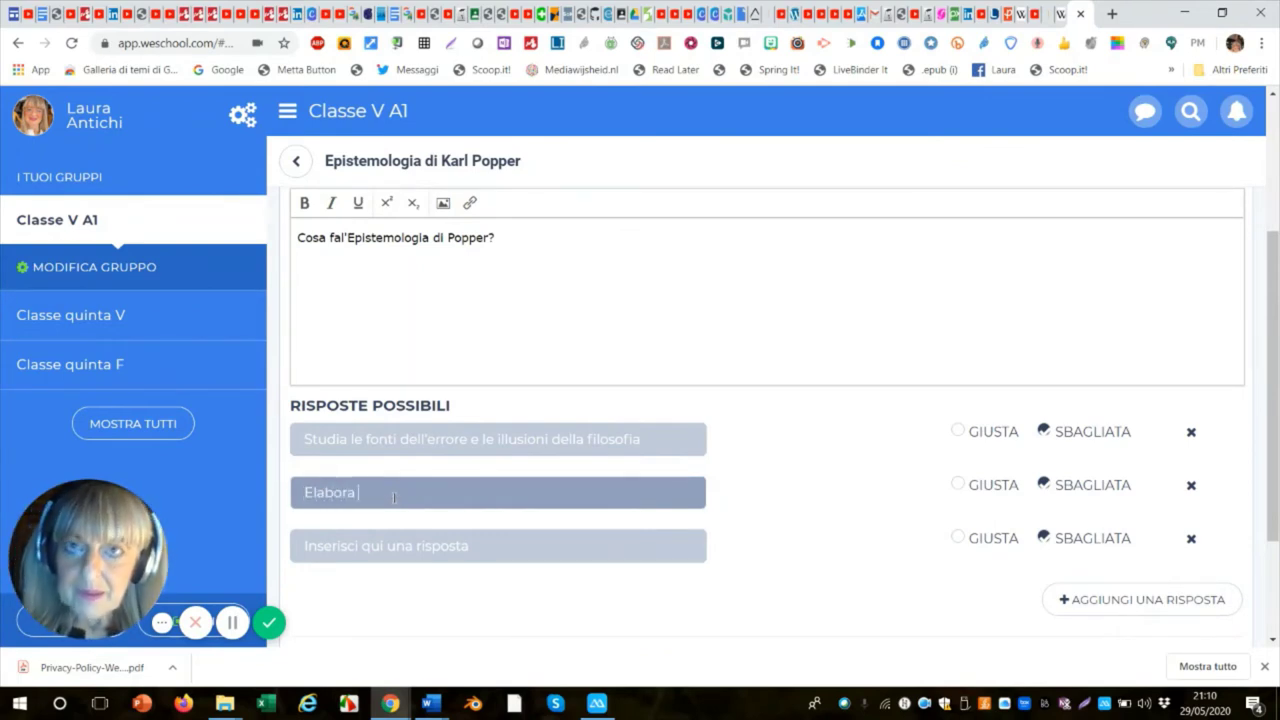
{"action": "type", "text": "il cr"}
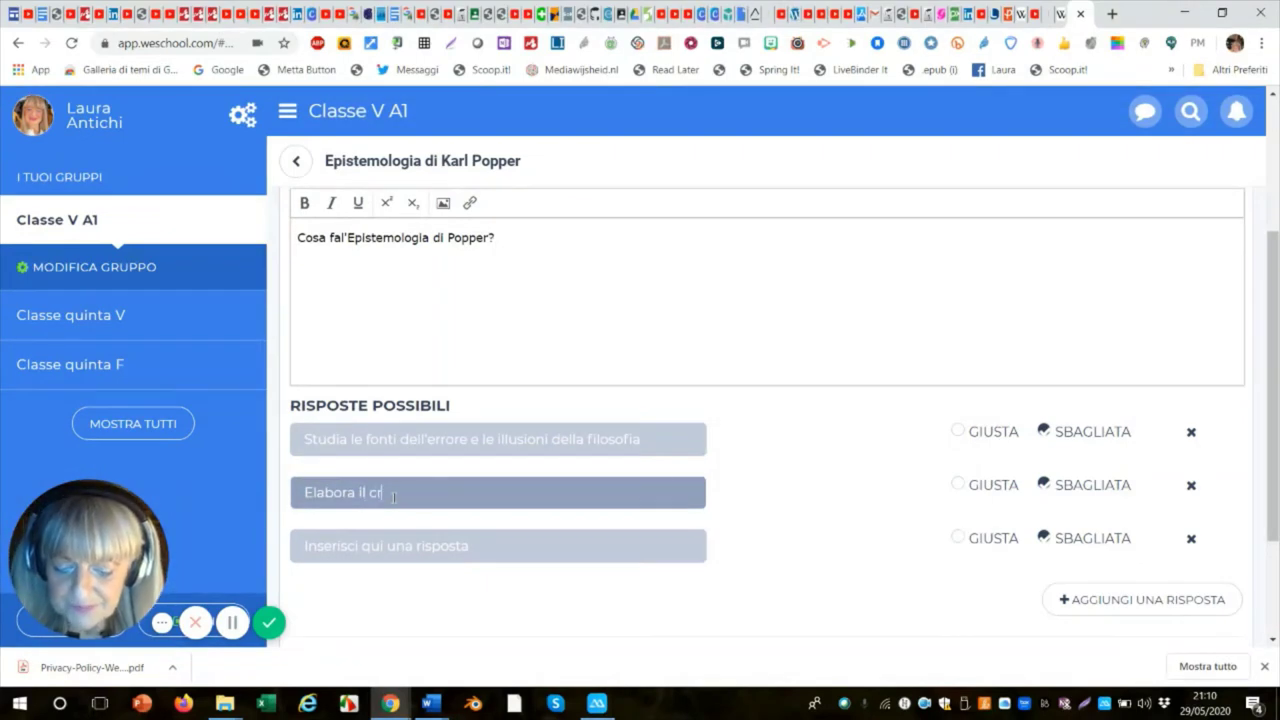
{"action": "type", "text": "iterio d"}
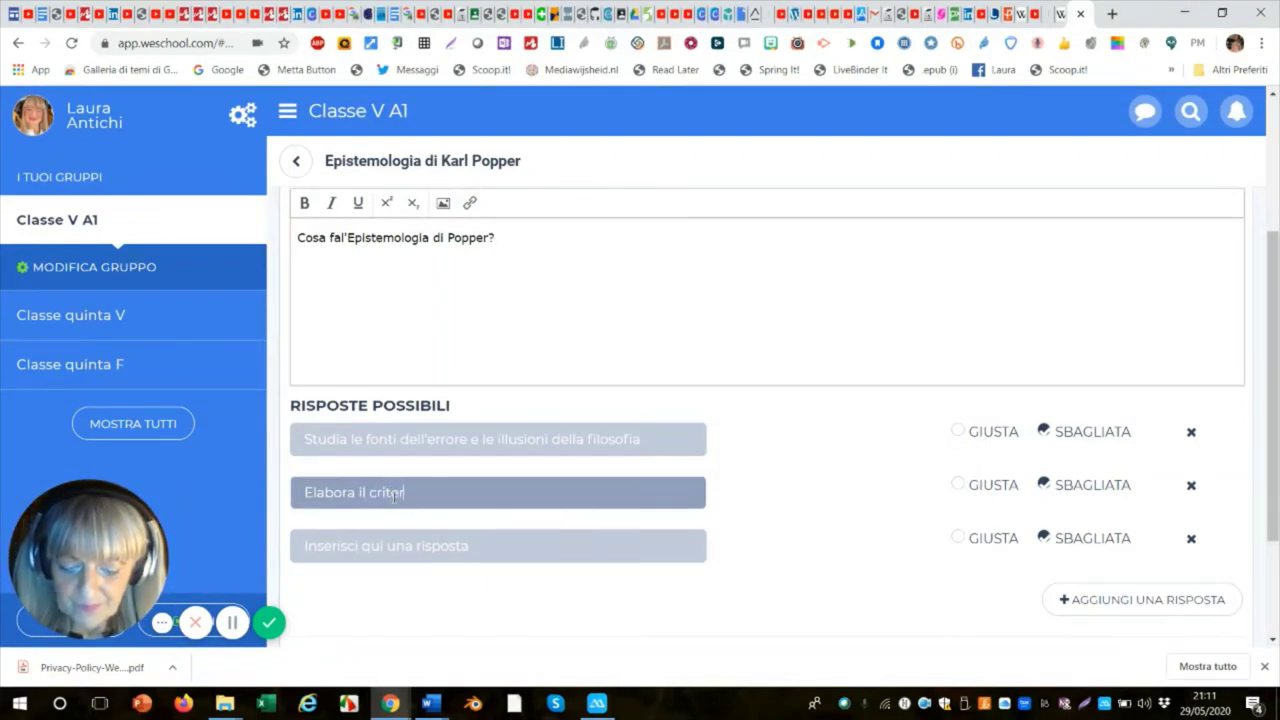
{"action": "type", "text": "i d"}
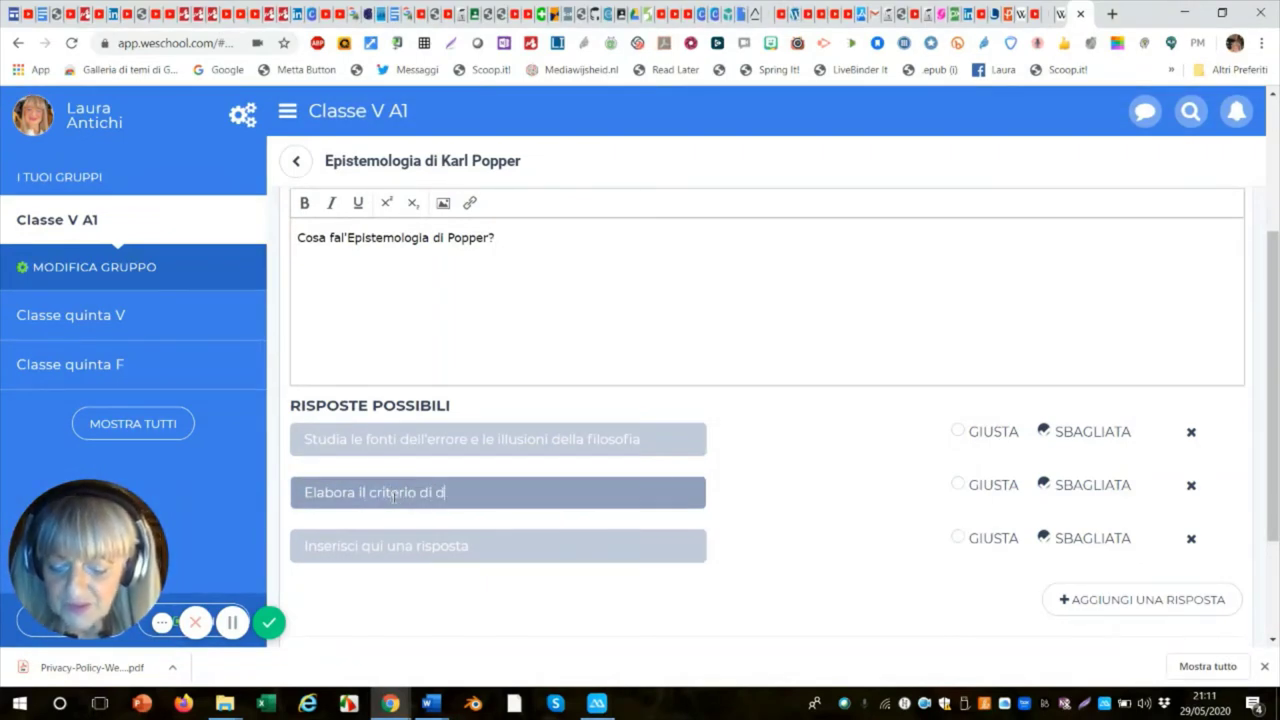
{"action": "type", "text": "emarca"}
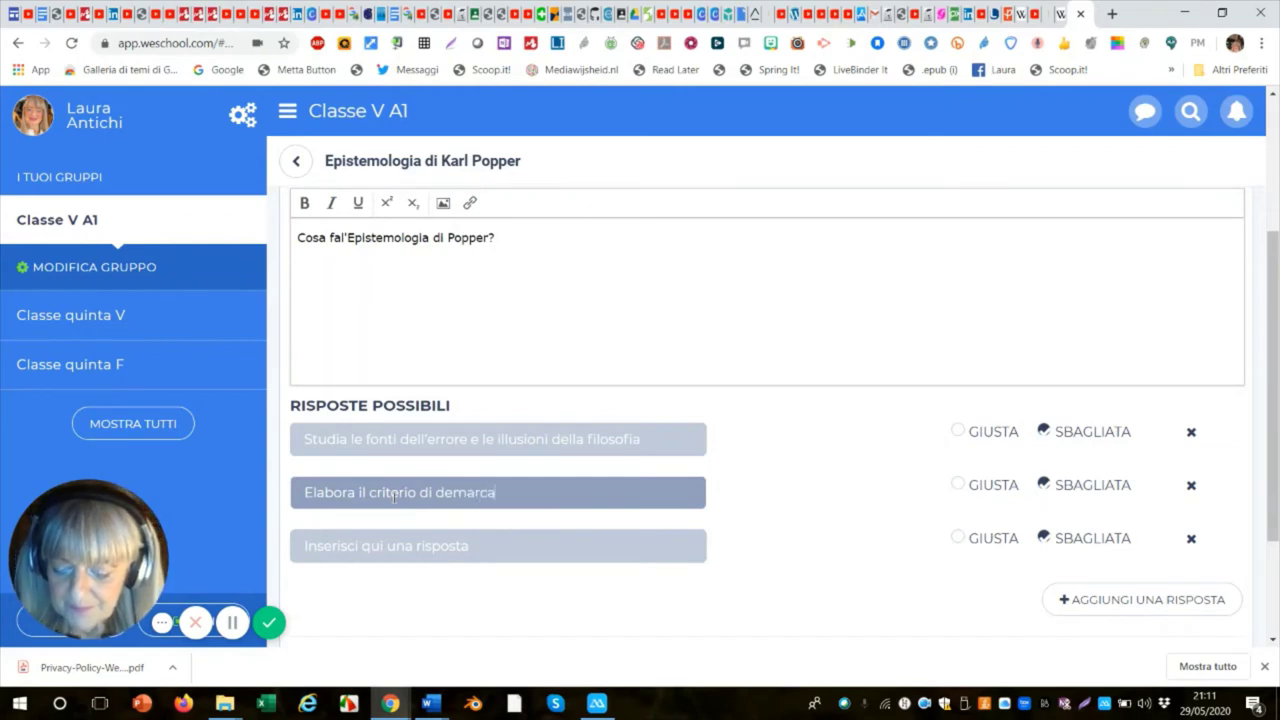
{"action": "type", "text": "zione"}
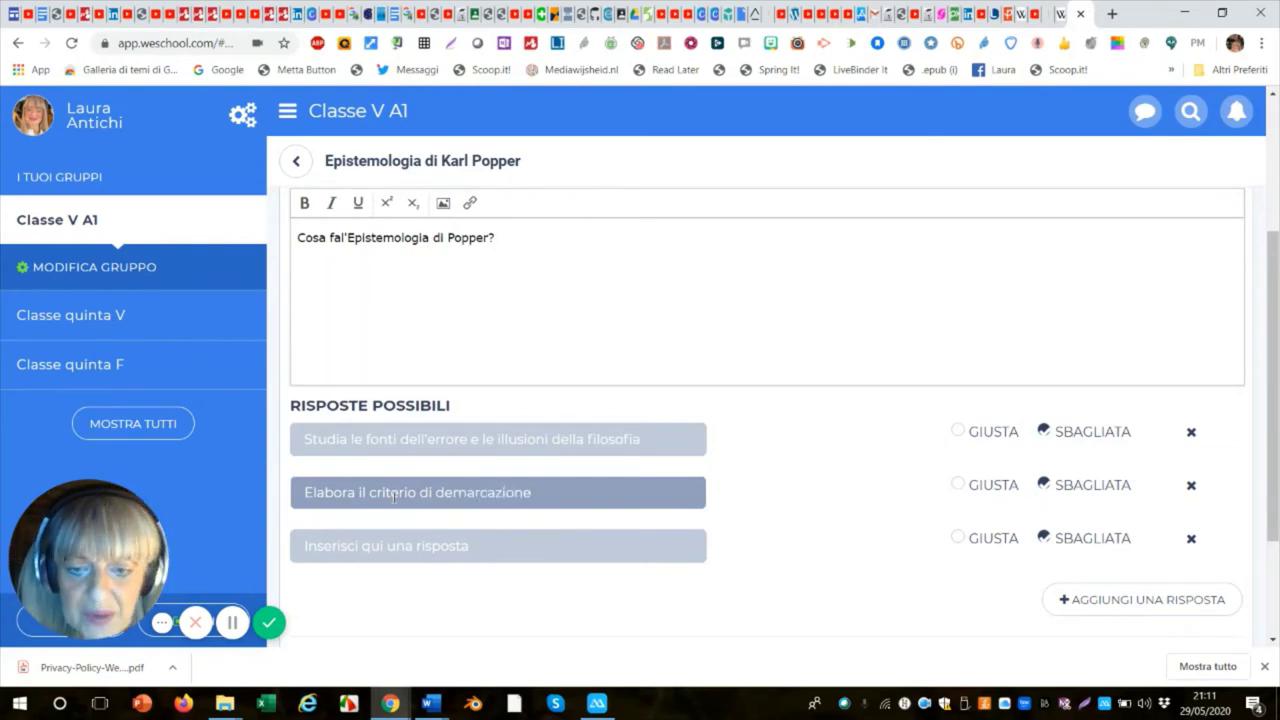
{"action": "left_click", "coordinate": [958, 492]}
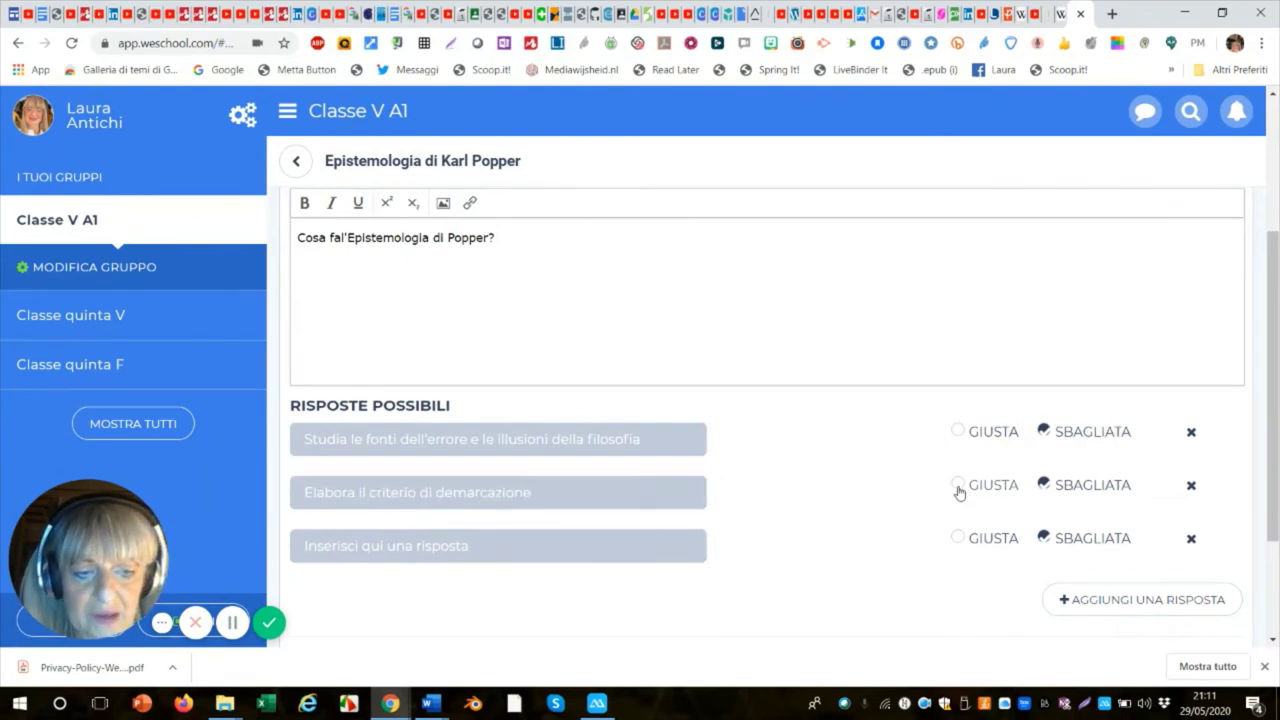
{"action": "left_click", "coordinate": [958, 487]}
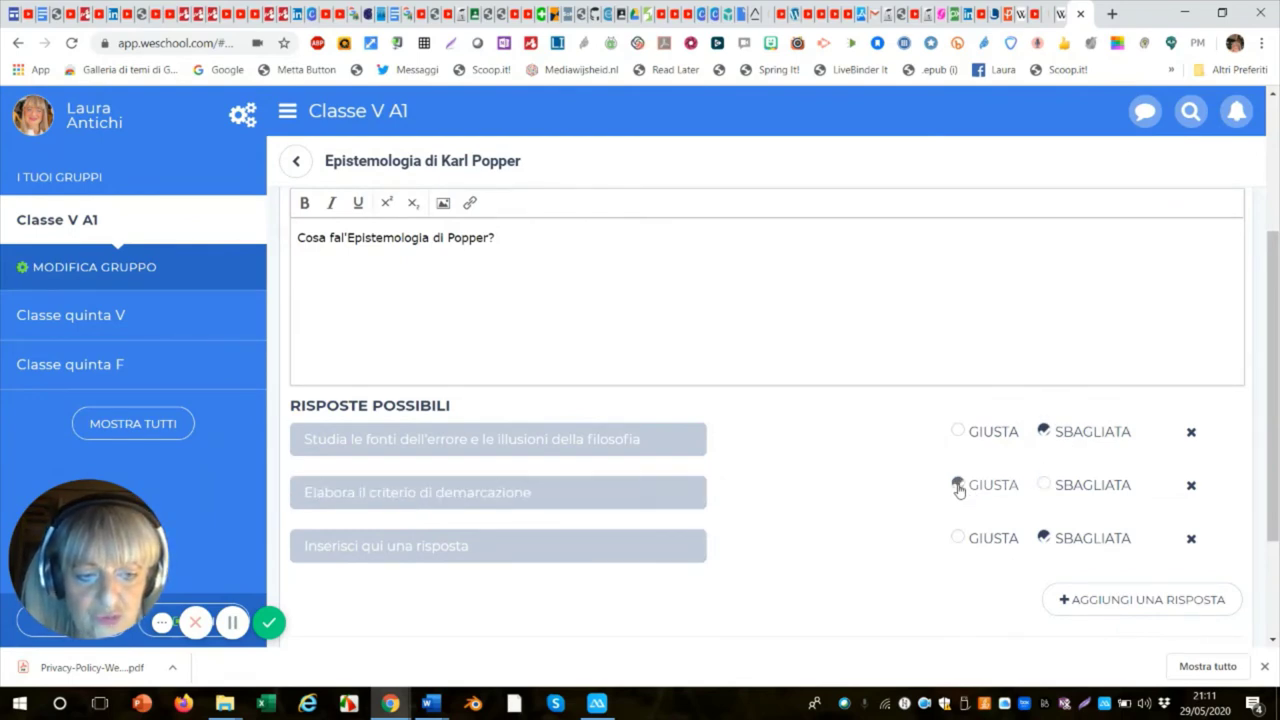
Fill in the third possible answer with "Studia i limiti della conoscenza umana".
{"action": "left_click", "coordinate": [372, 547]}
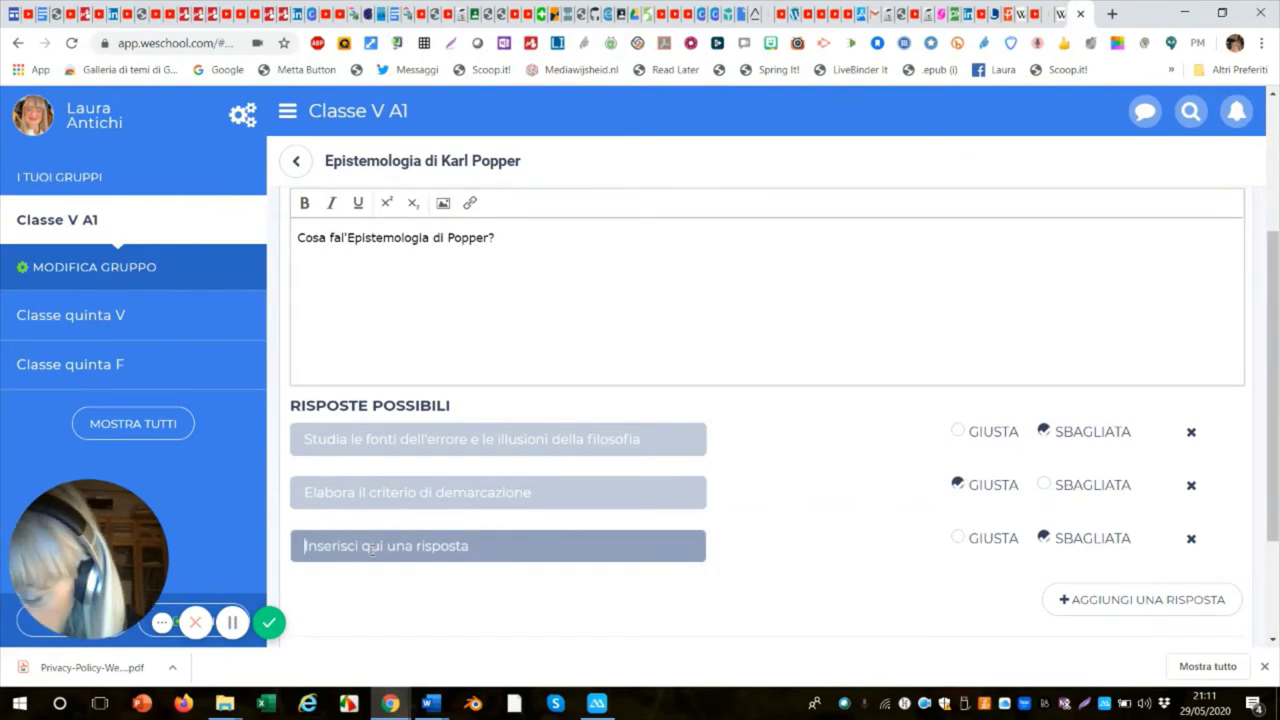
{"action": "type", "text": "Stusia l"}
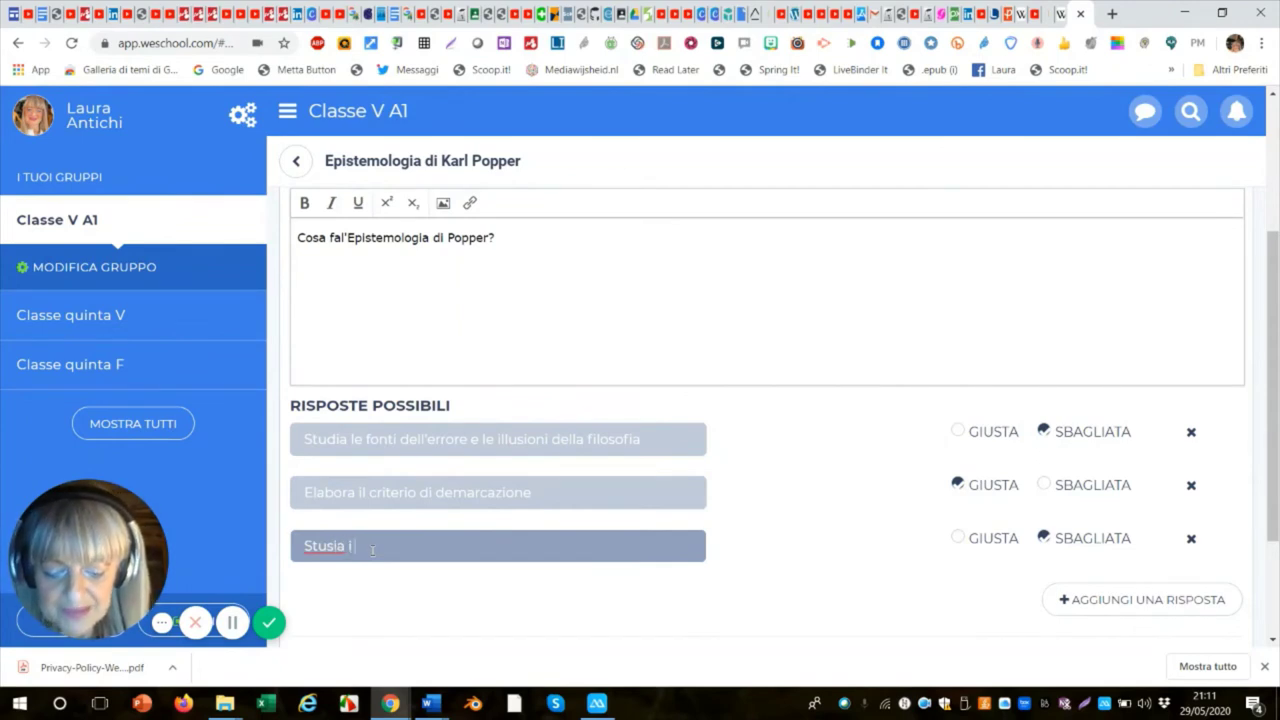
{"action": "type", "text": " lim"}
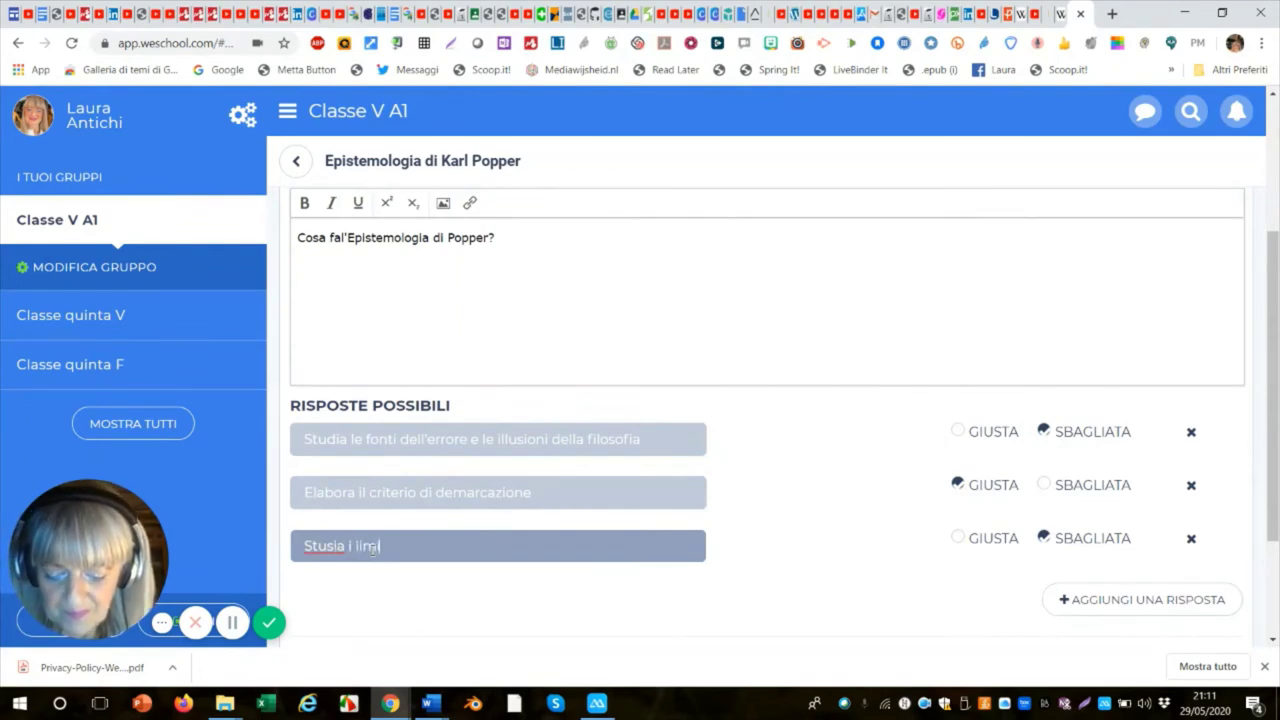
{"action": "type", "text": "iti dell"}
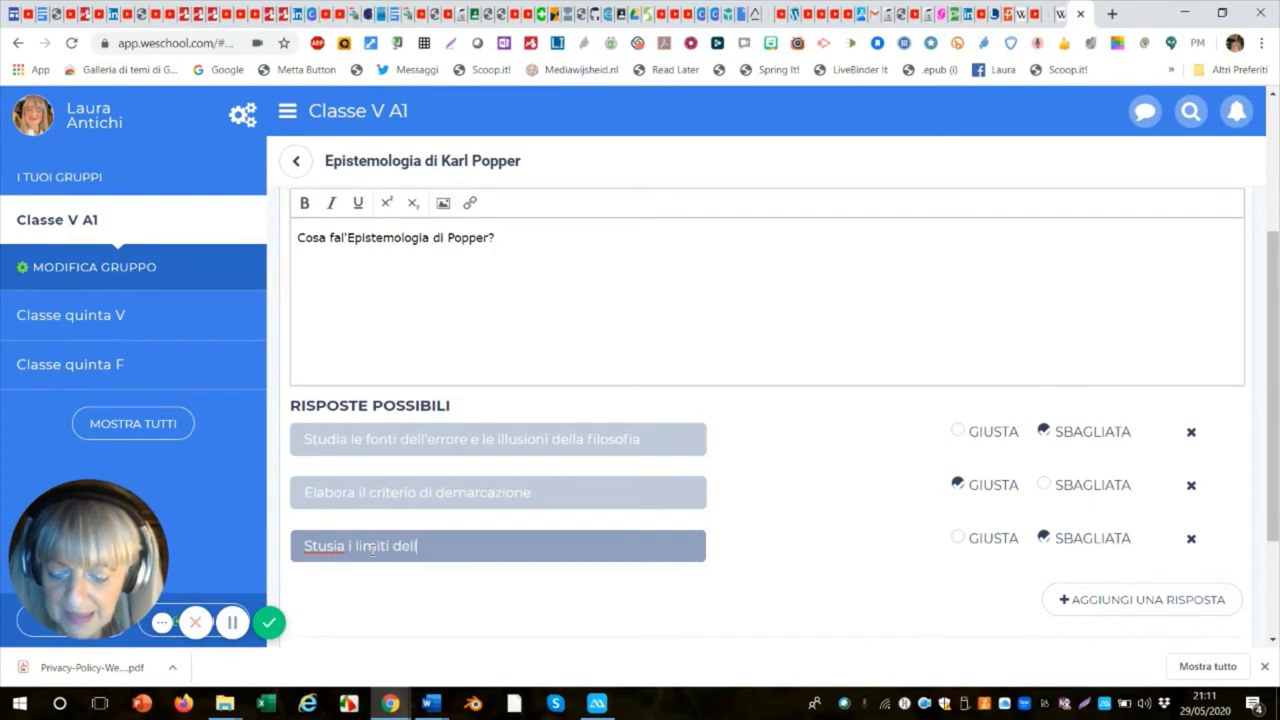
{"action": "type", "text": "a conosc"}
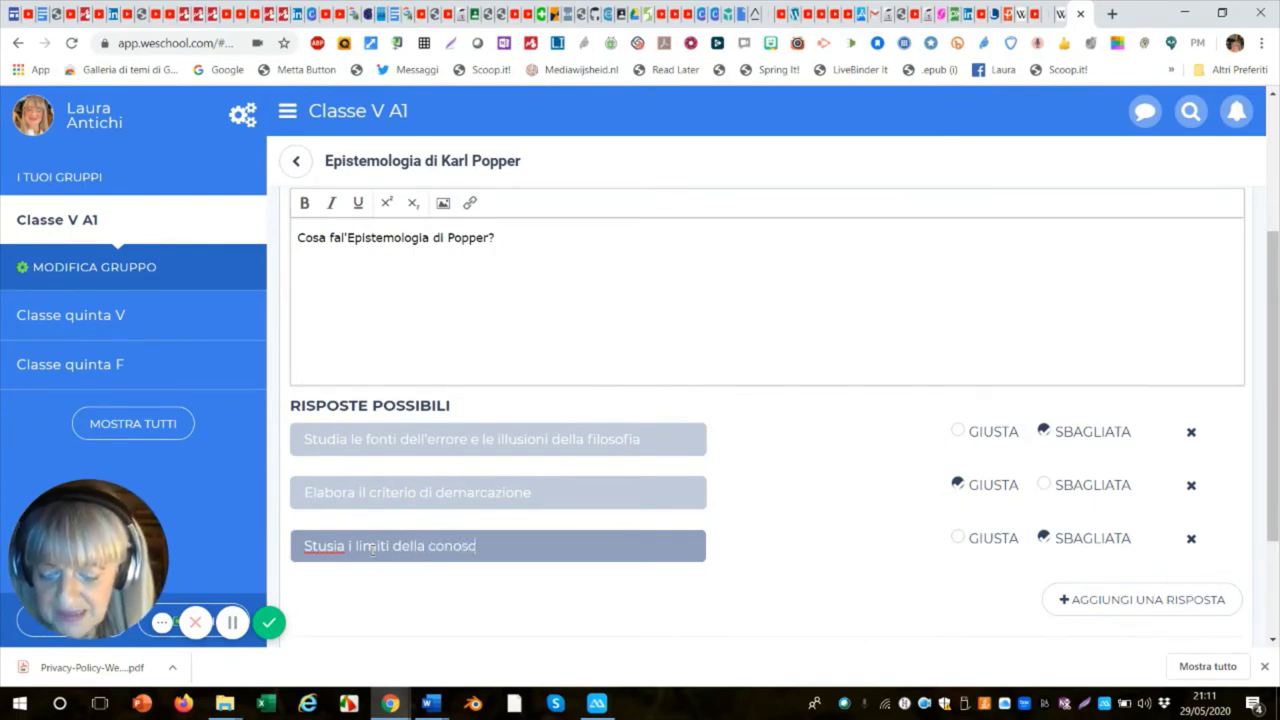
{"action": "type", "text": "enza"}
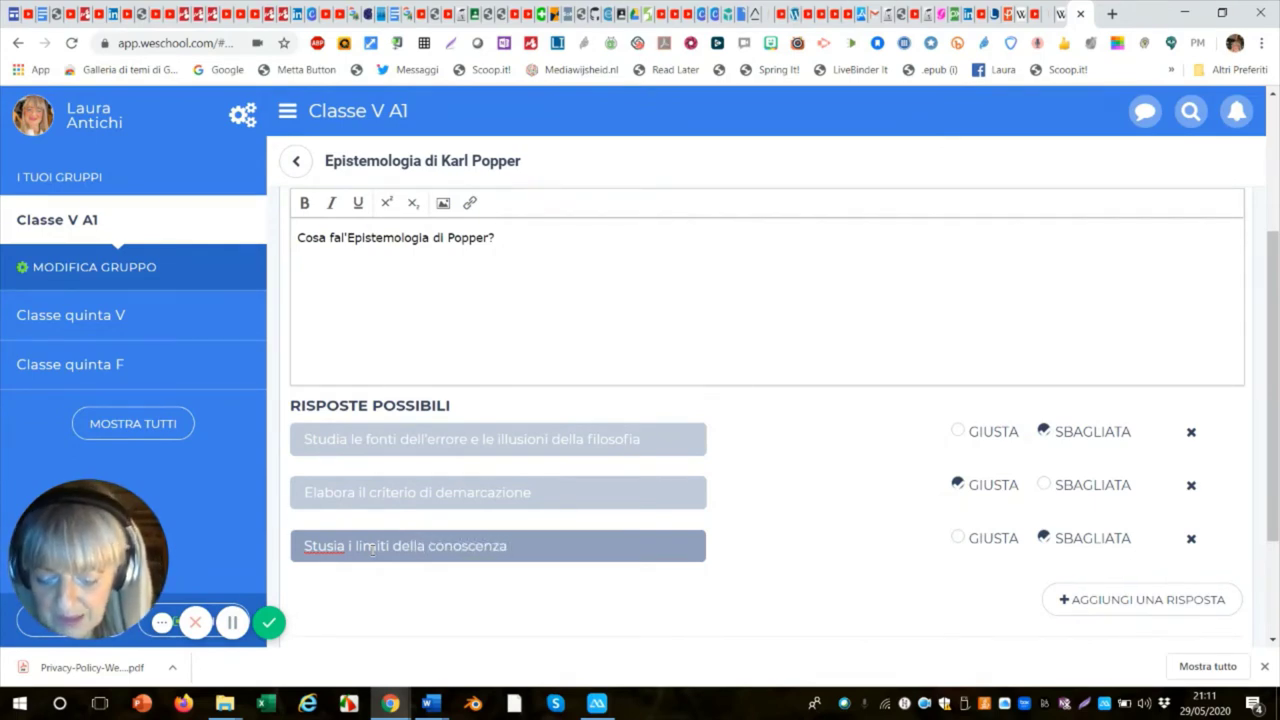
{"action": "type", "text": " umana"}
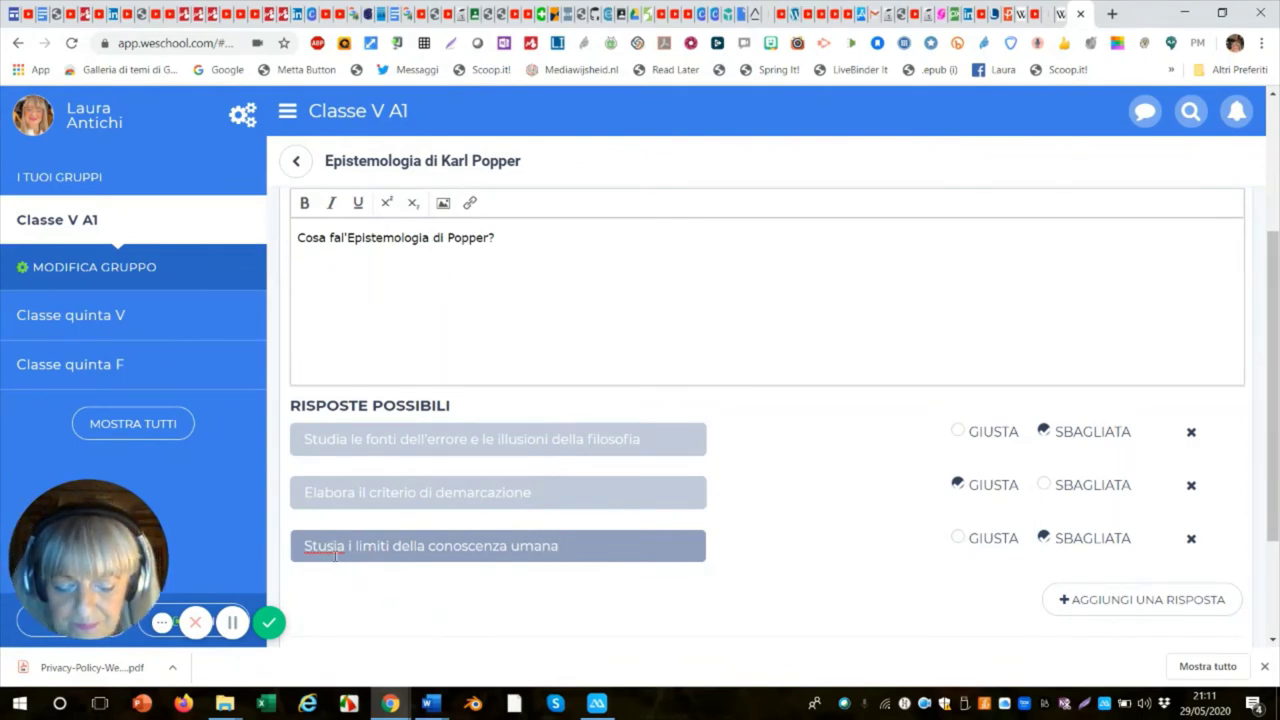
{"action": "left_click", "coordinate": [335, 556]}
{"action": "key", "text": "BackSpace"}
{"action": "type", "text": "d"}
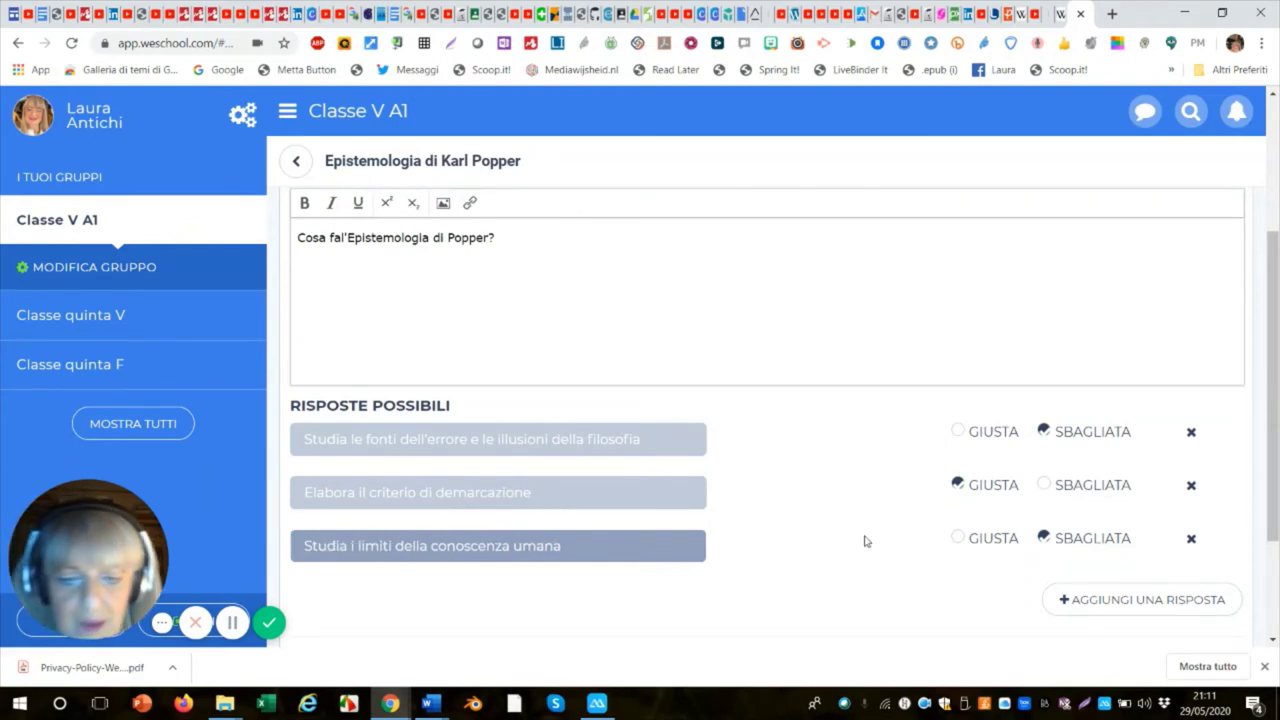
Save the multiple-choice question and publish the "Epistemologia di Karl Popper" verifica to the group.
{"action": "scroll", "coordinate": [1060, 545], "scroll_direction": "down", "scroll_amount": 1}
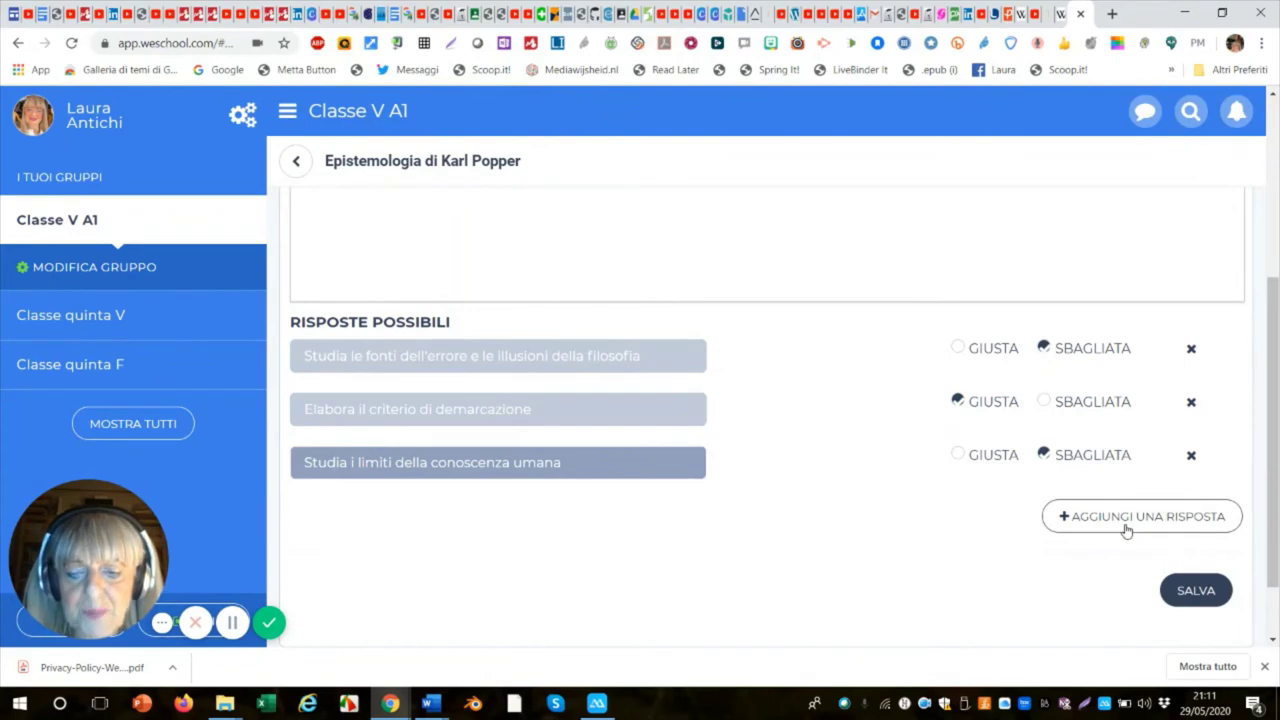
{"action": "left_click", "coordinate": [1181, 593]}
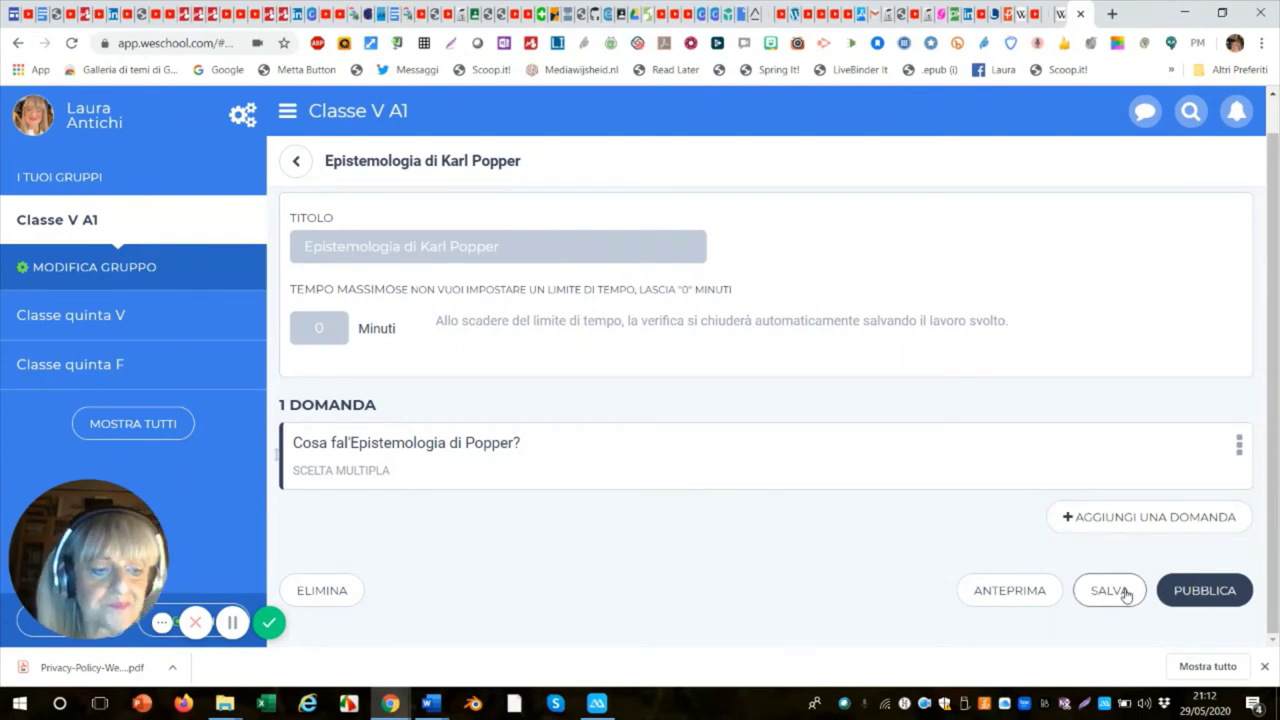
{"action": "left_click", "coordinate": [1199, 592]}
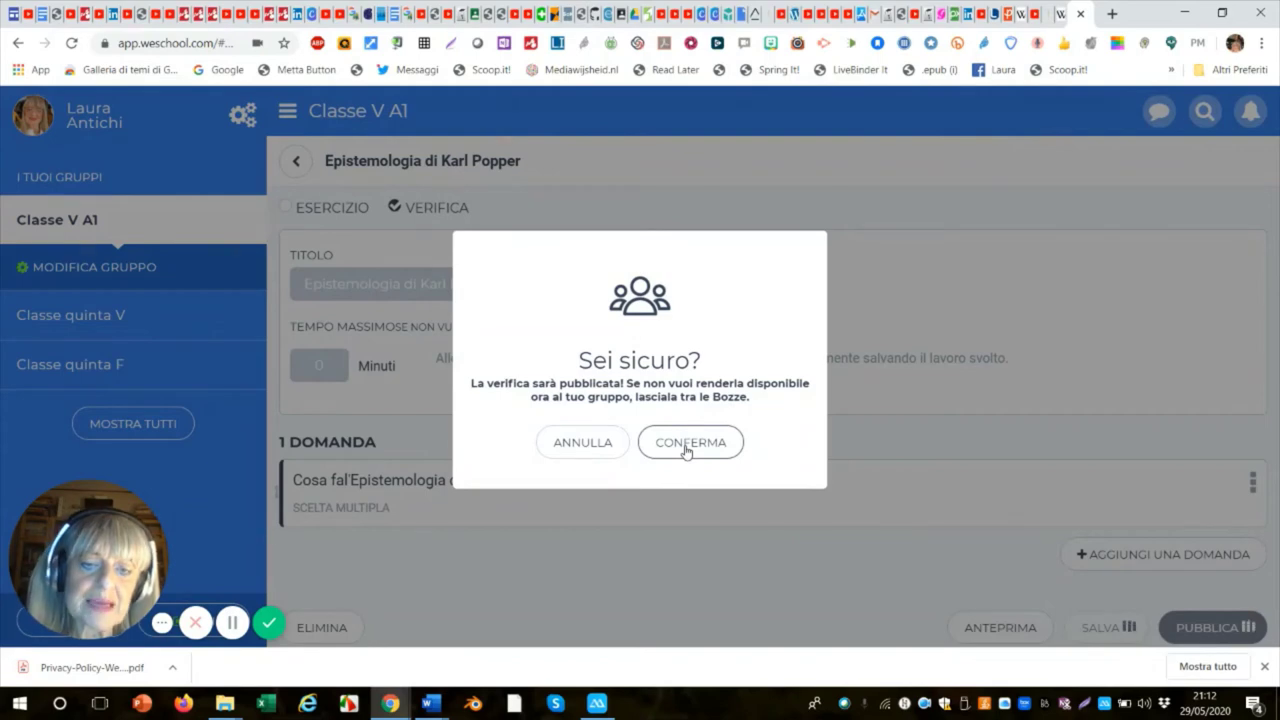
{"action": "left_click", "coordinate": [686, 445]}
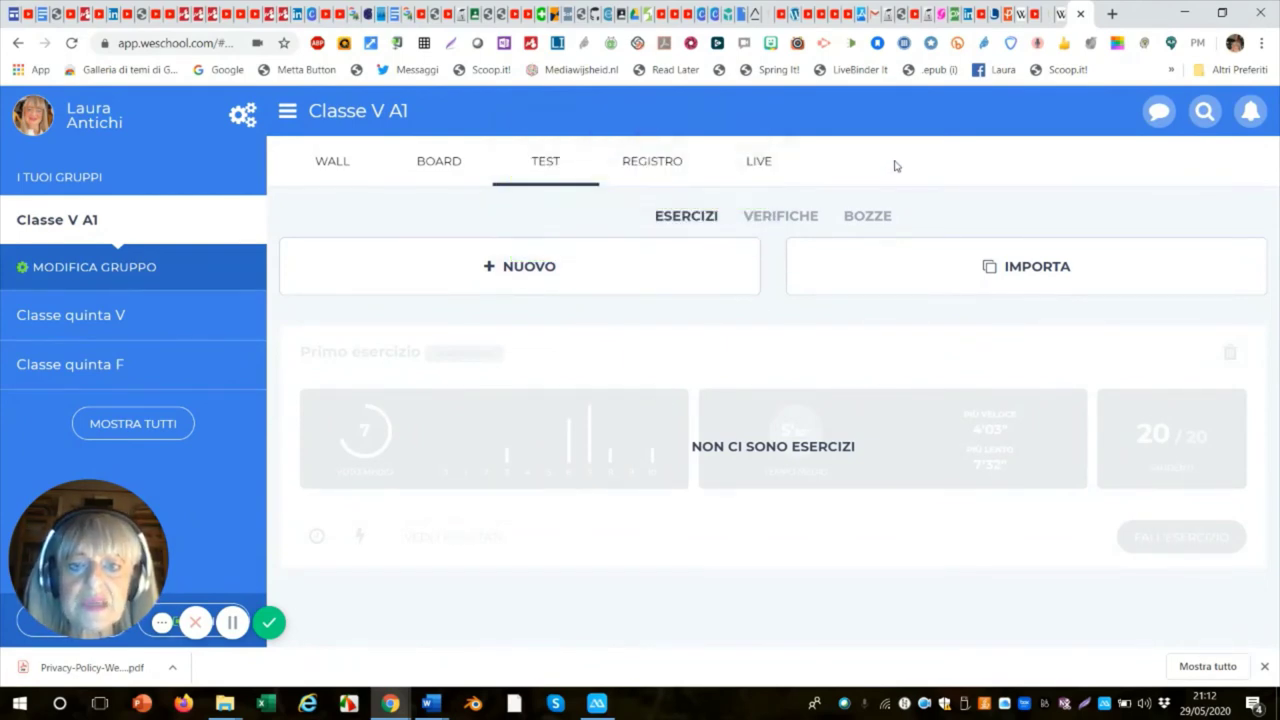
Open the participant settings of Classe V A1 and copy the group's invitation link.
{"action": "left_click", "coordinate": [659, 166]}
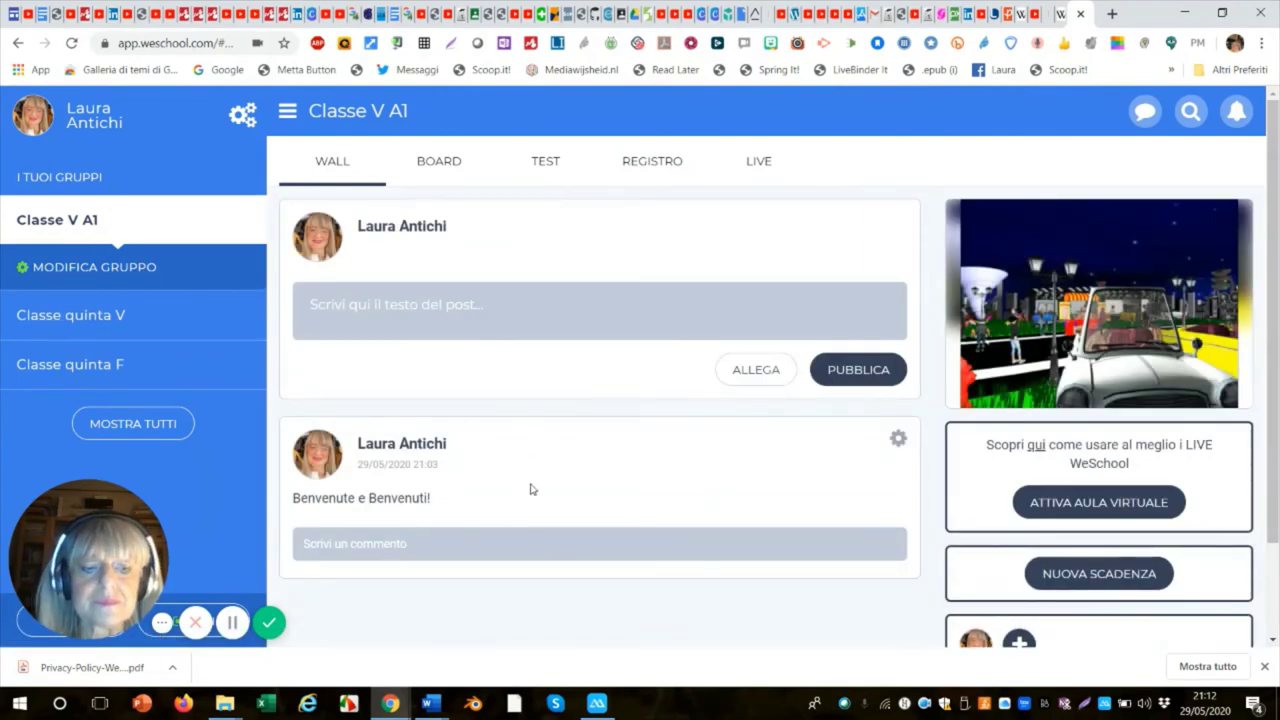
{"action": "scroll", "coordinate": [540, 480], "scroll_direction": "down", "scroll_amount": 2}
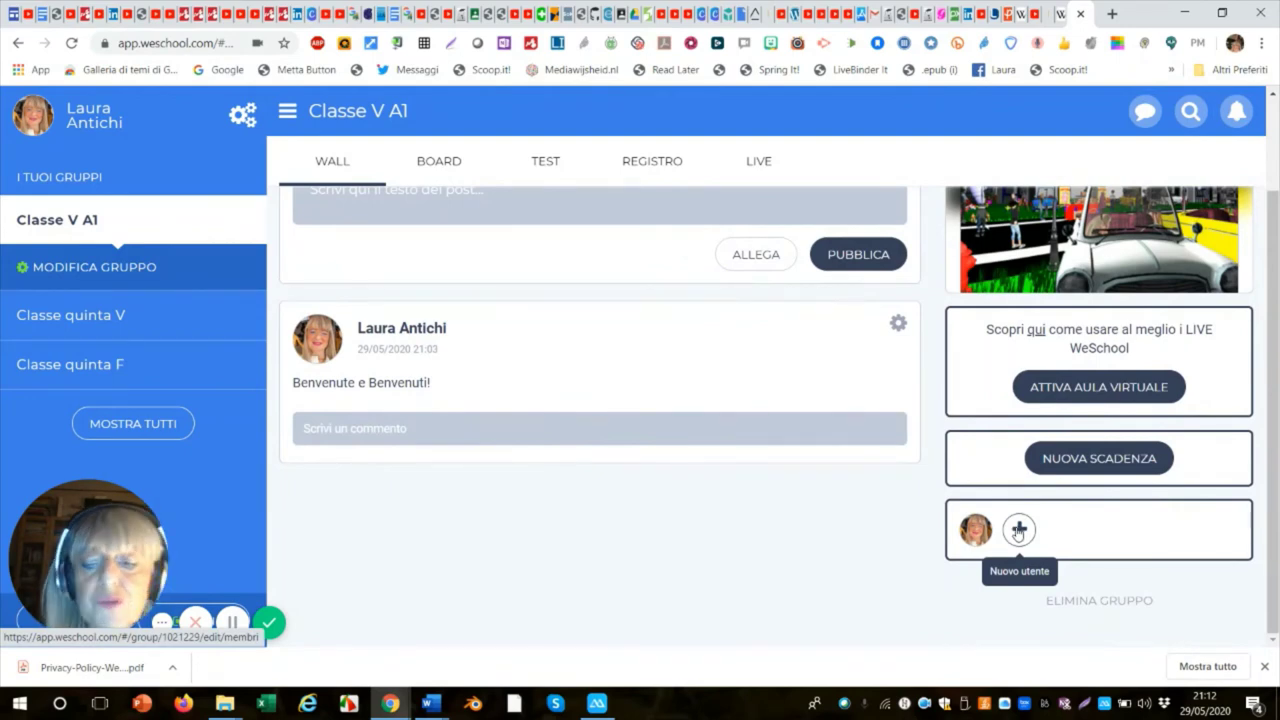
{"action": "left_click", "coordinate": [1019, 530]}
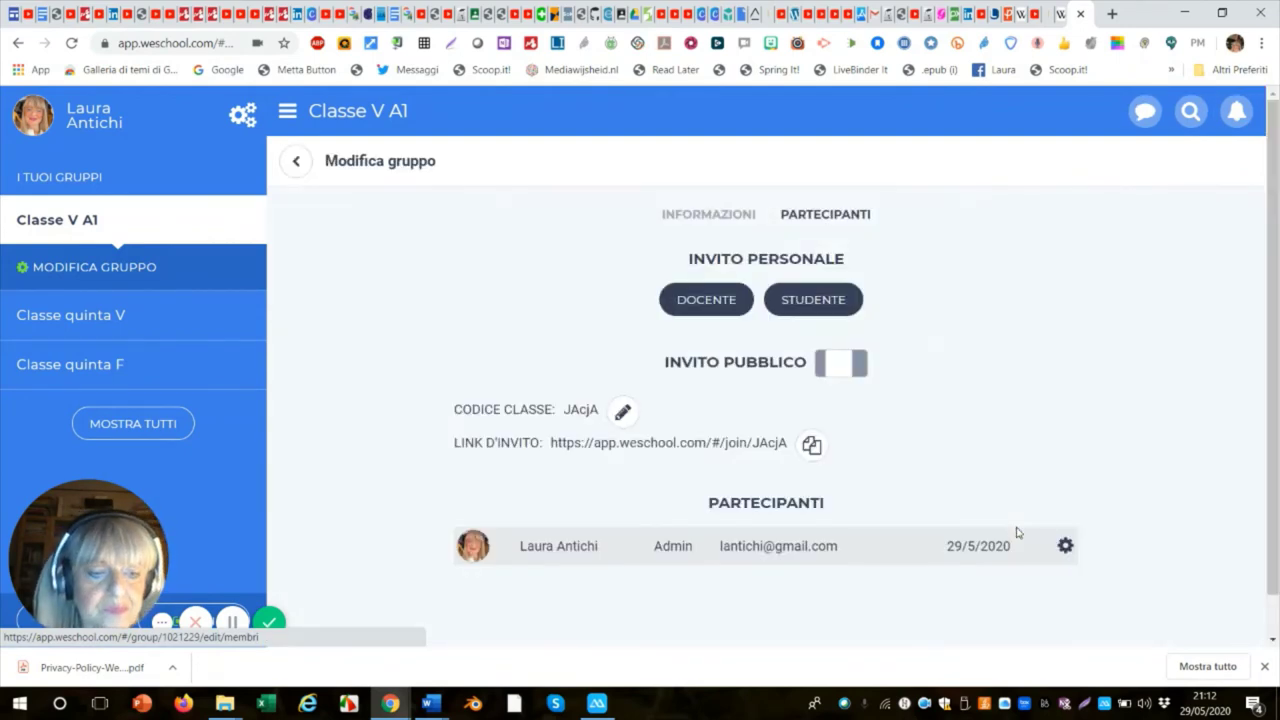
{"action": "left_click", "coordinate": [826, 312]}
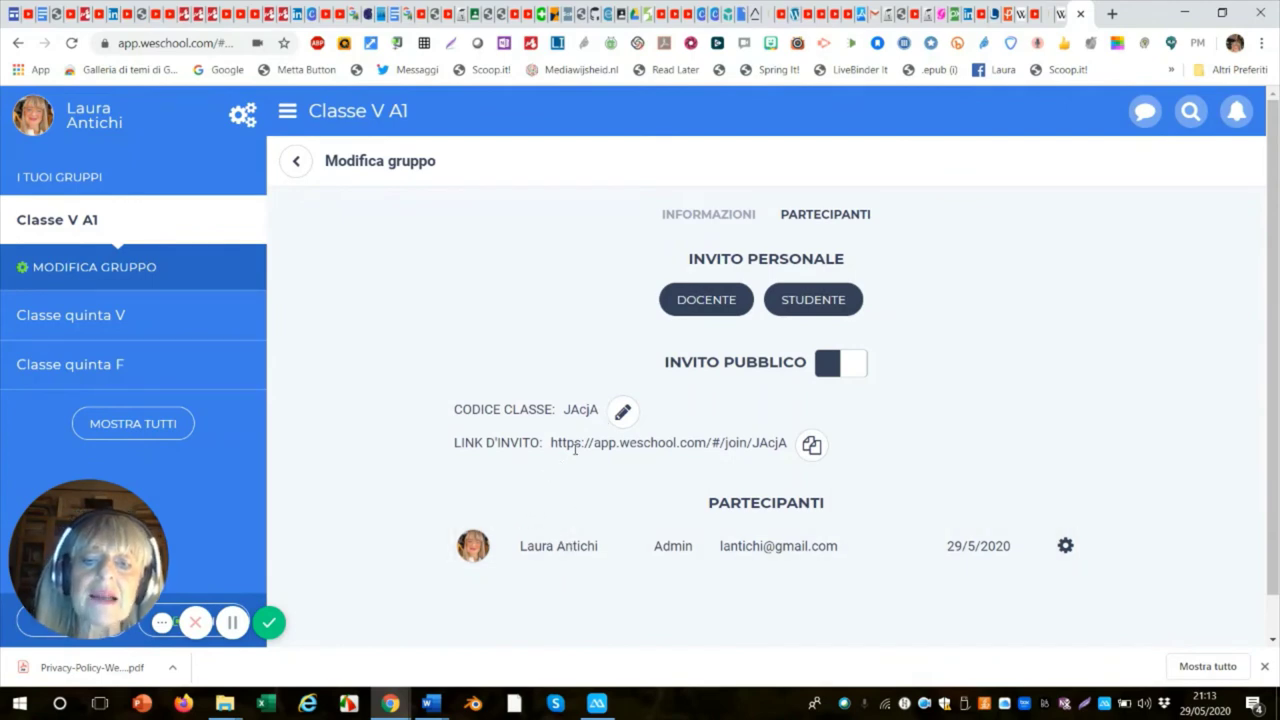
{"action": "left_click", "coordinate": [810, 445]}
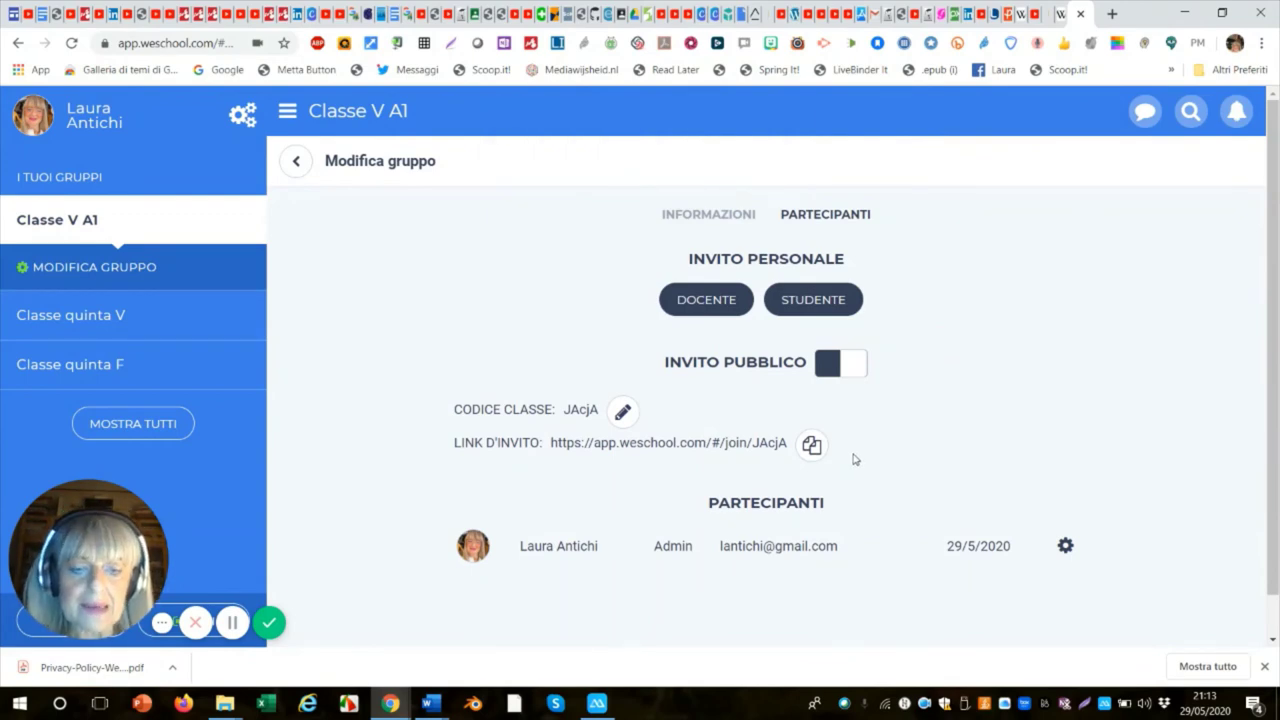
Examine the form for inviting students by e-mail and close it without sending any invitation.
{"action": "left_click", "coordinate": [814, 302]}
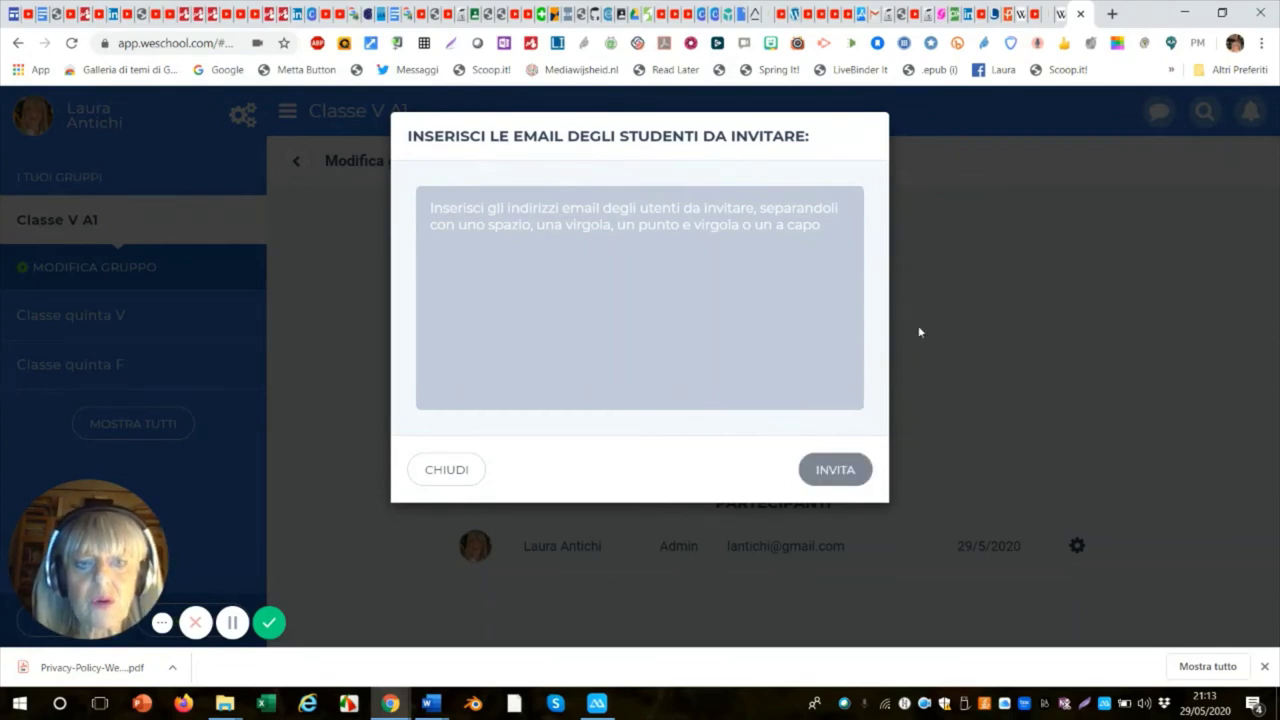
{"action": "left_click", "coordinate": [447, 473]}
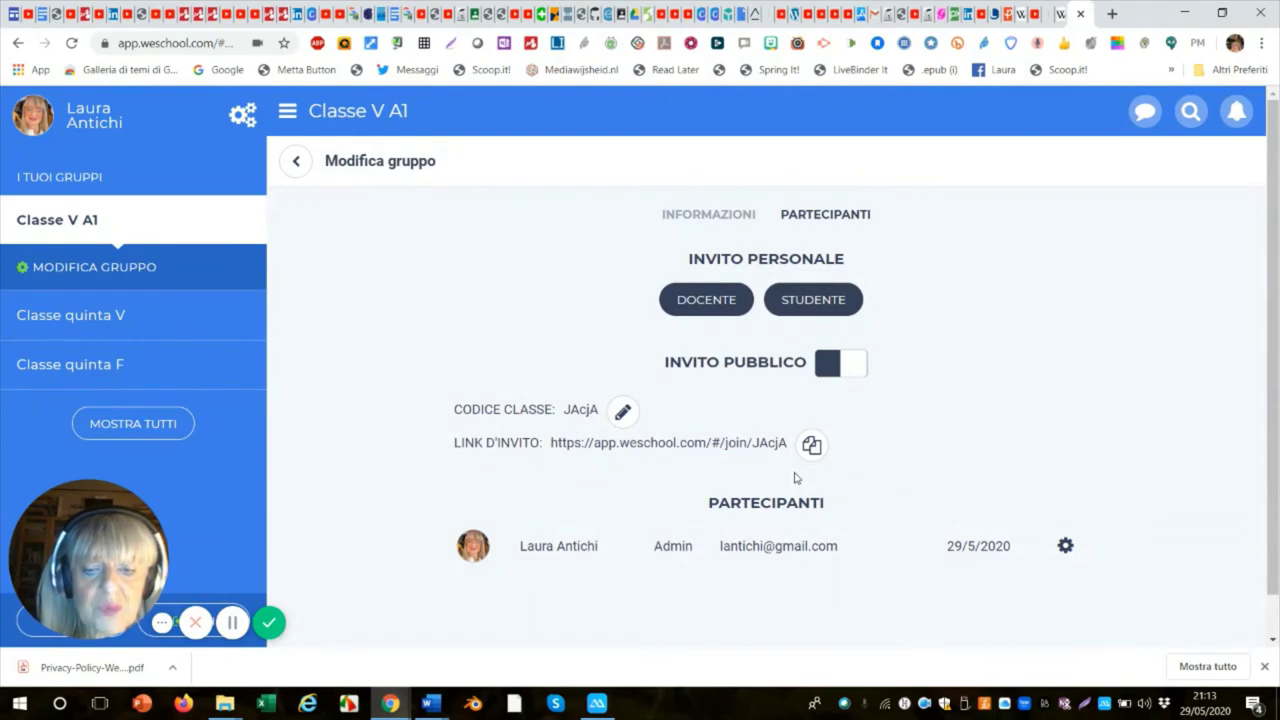
{"action": "scroll", "coordinate": [795, 478], "scroll_direction": "down", "scroll_amount": 1}
{"action": "scroll", "coordinate": [797, 478], "scroll_direction": "up", "scroll_amount": 1}
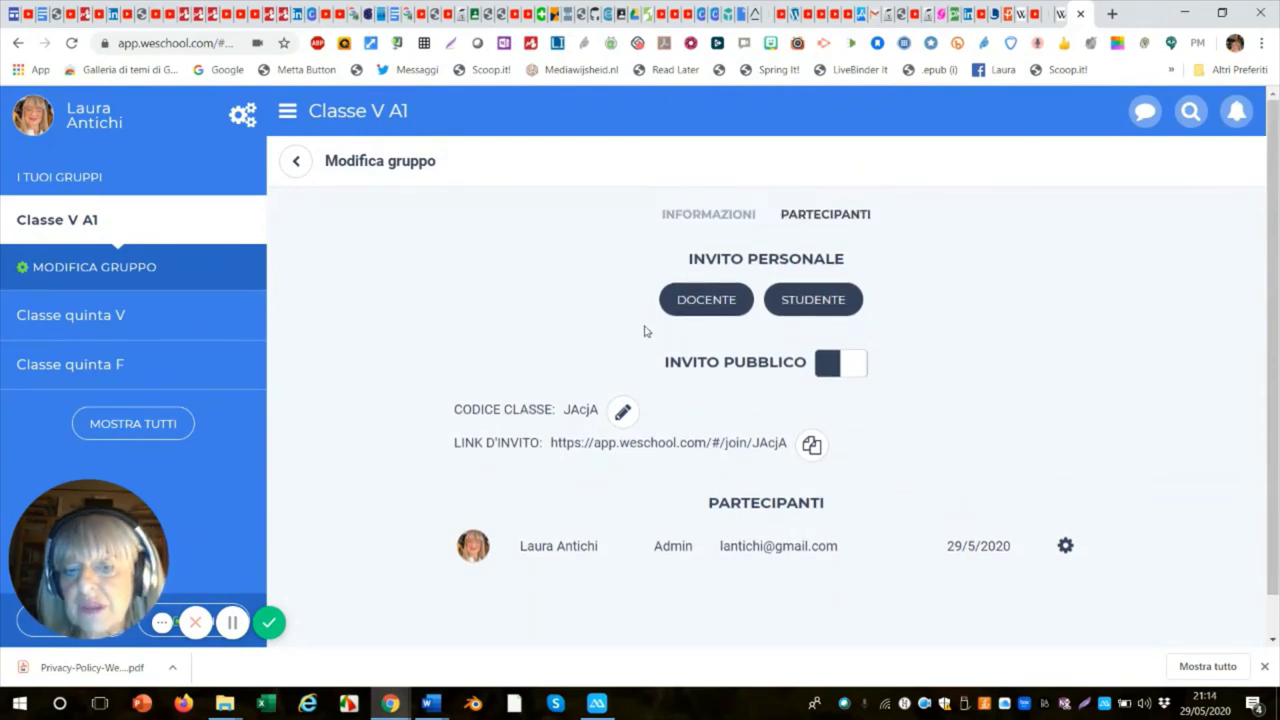
Return to the Classe V A1 wall, start the virtual classroom and switch off the camera in the call.
{"action": "mouse_move", "coordinate": [363, 190]}
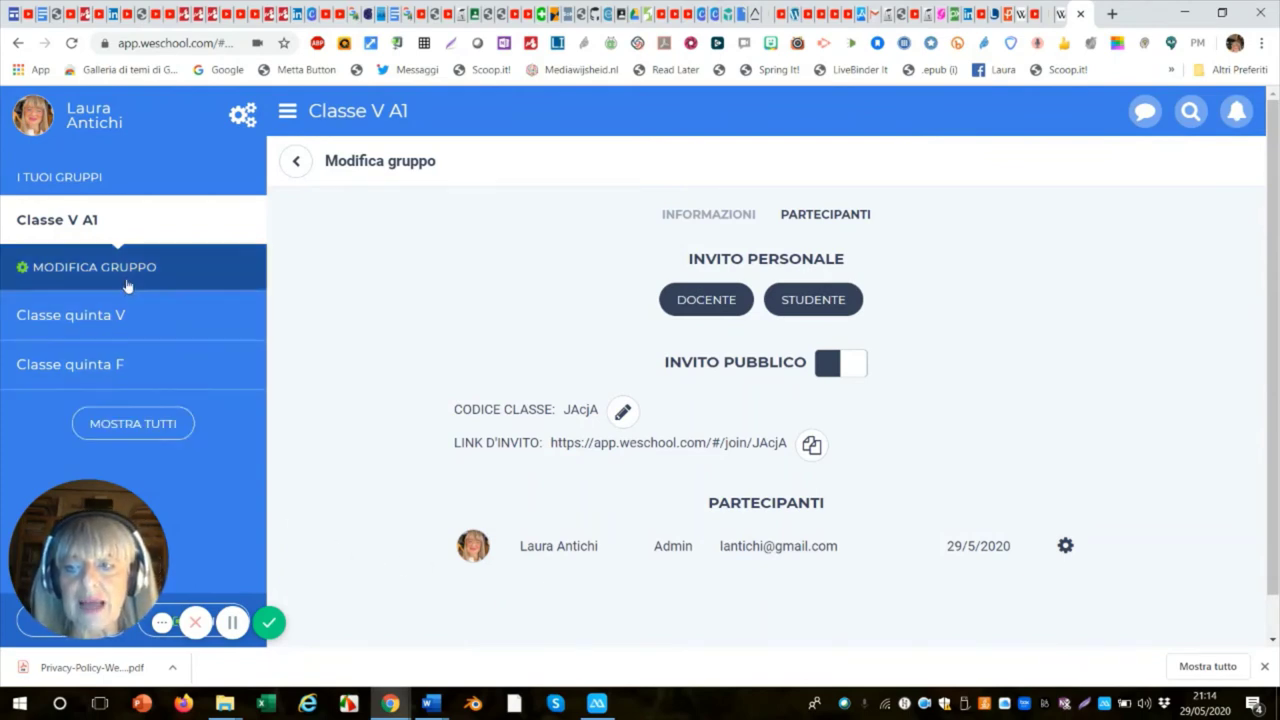
{"action": "left_click", "coordinate": [64, 228]}
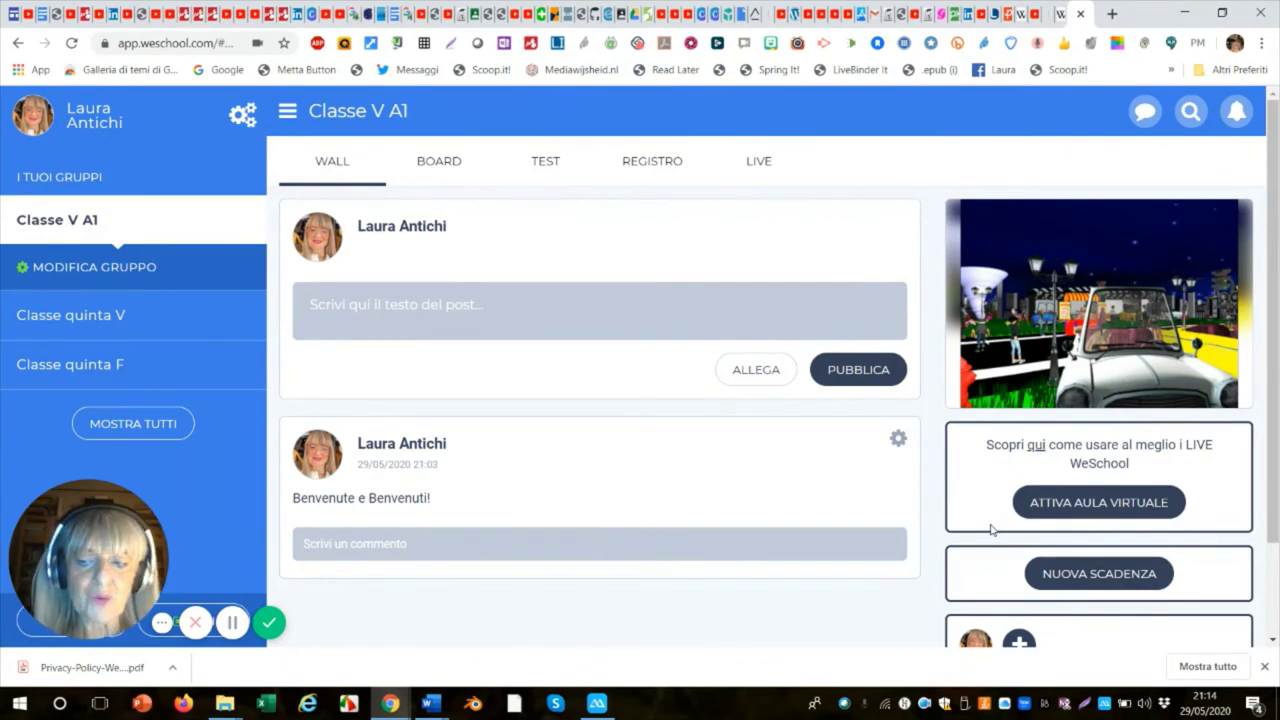
{"action": "left_click", "coordinate": [1097, 503]}
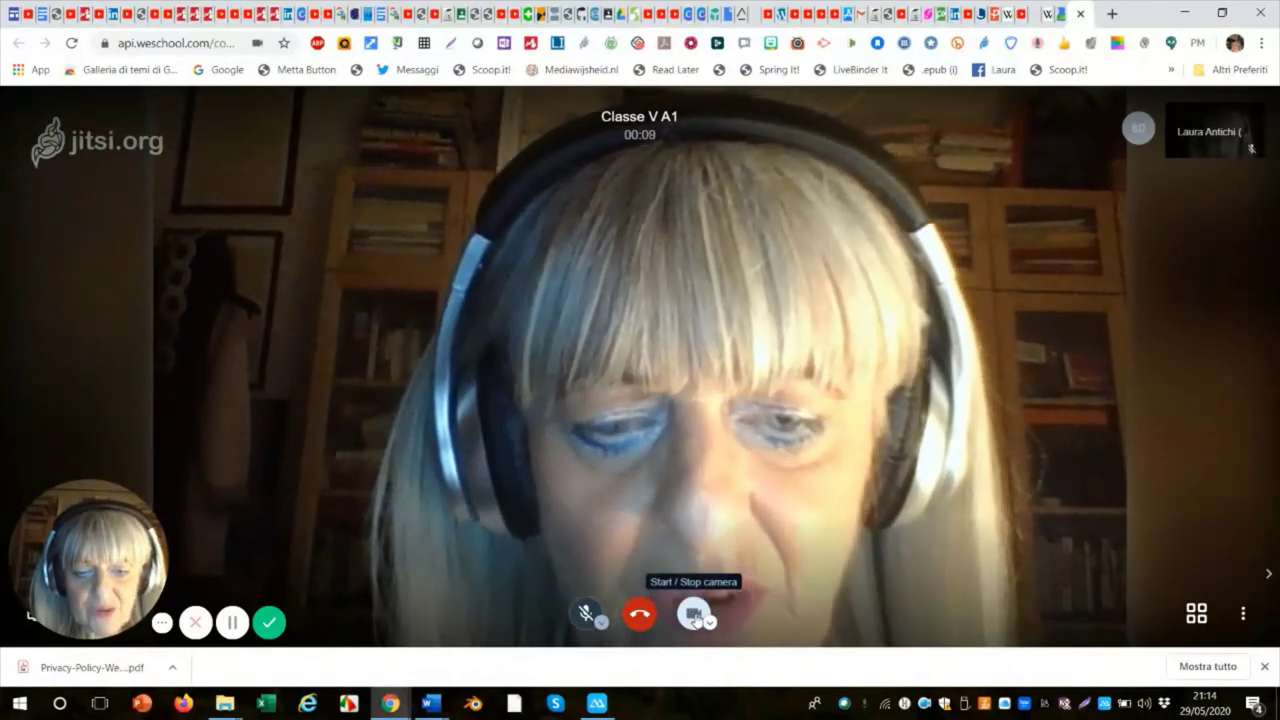
{"action": "left_click", "coordinate": [696, 618]}
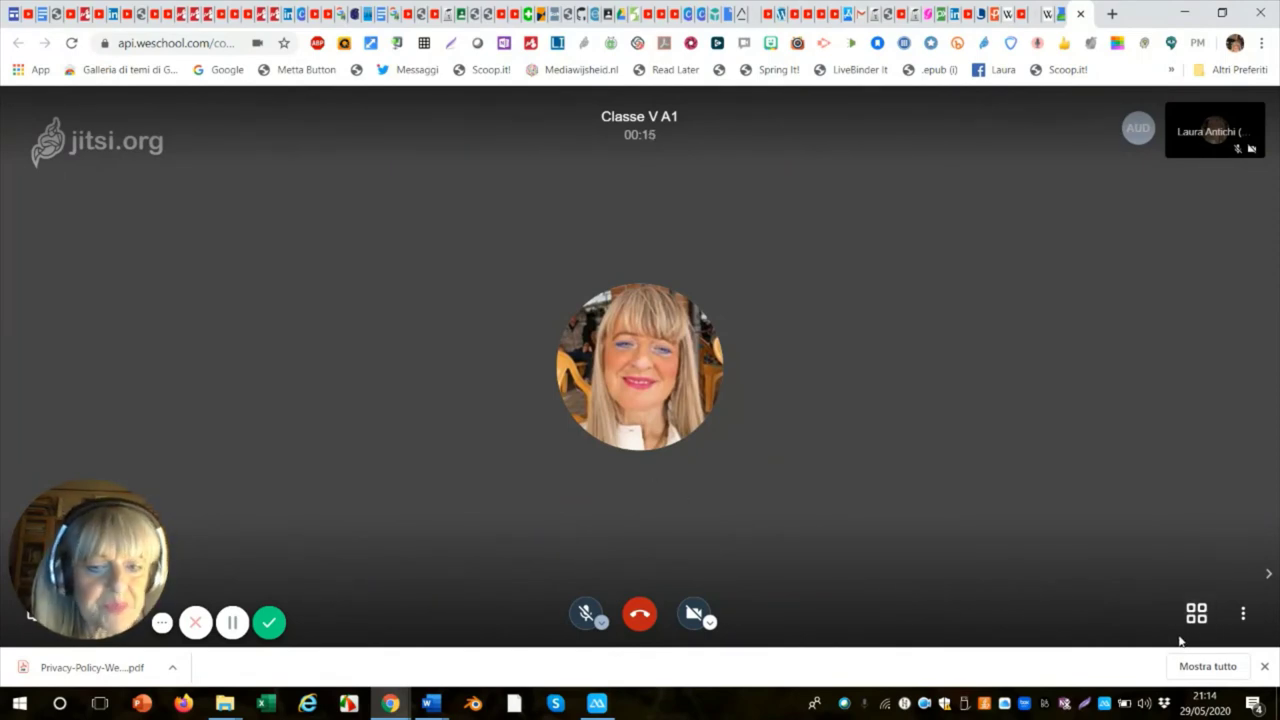
Check the video quality options of the call and close them.
{"action": "left_click", "coordinate": [1243, 617]}
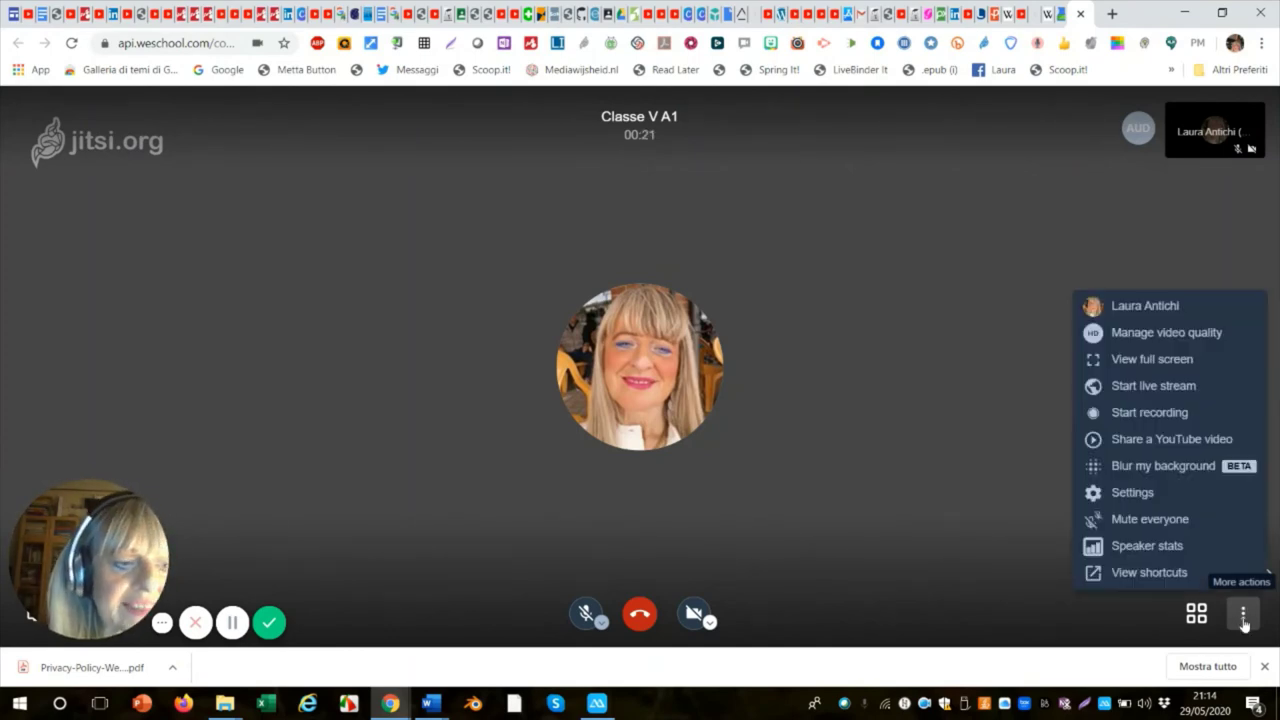
{"action": "left_click", "coordinate": [1118, 334]}
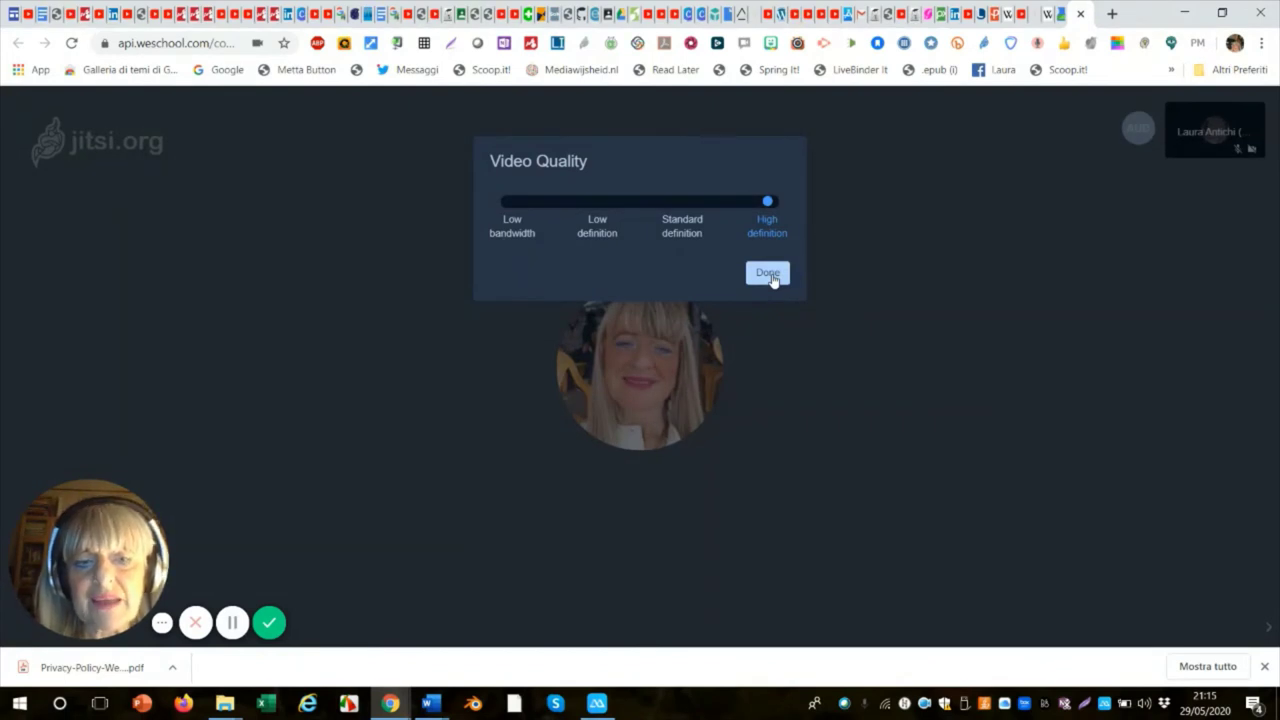
{"action": "left_click", "coordinate": [768, 274]}
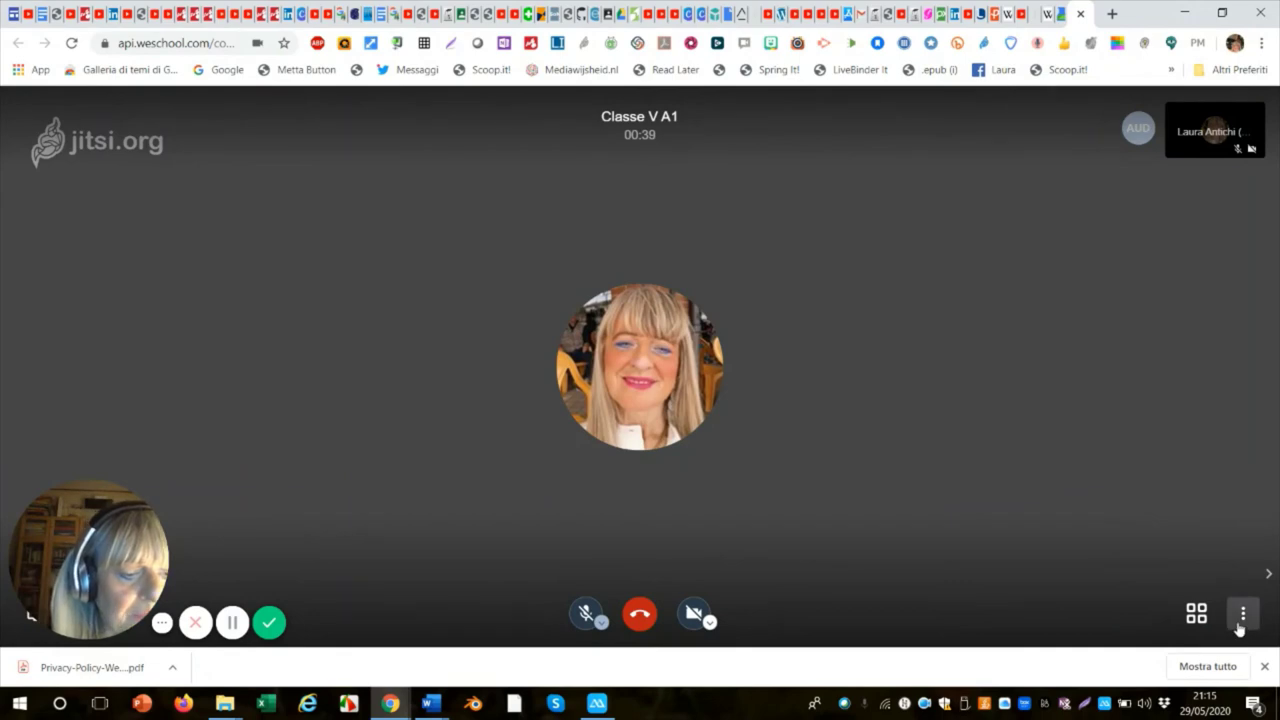
Show the video call in full screen and return to the normal window.
{"action": "left_click", "coordinate": [1243, 613]}
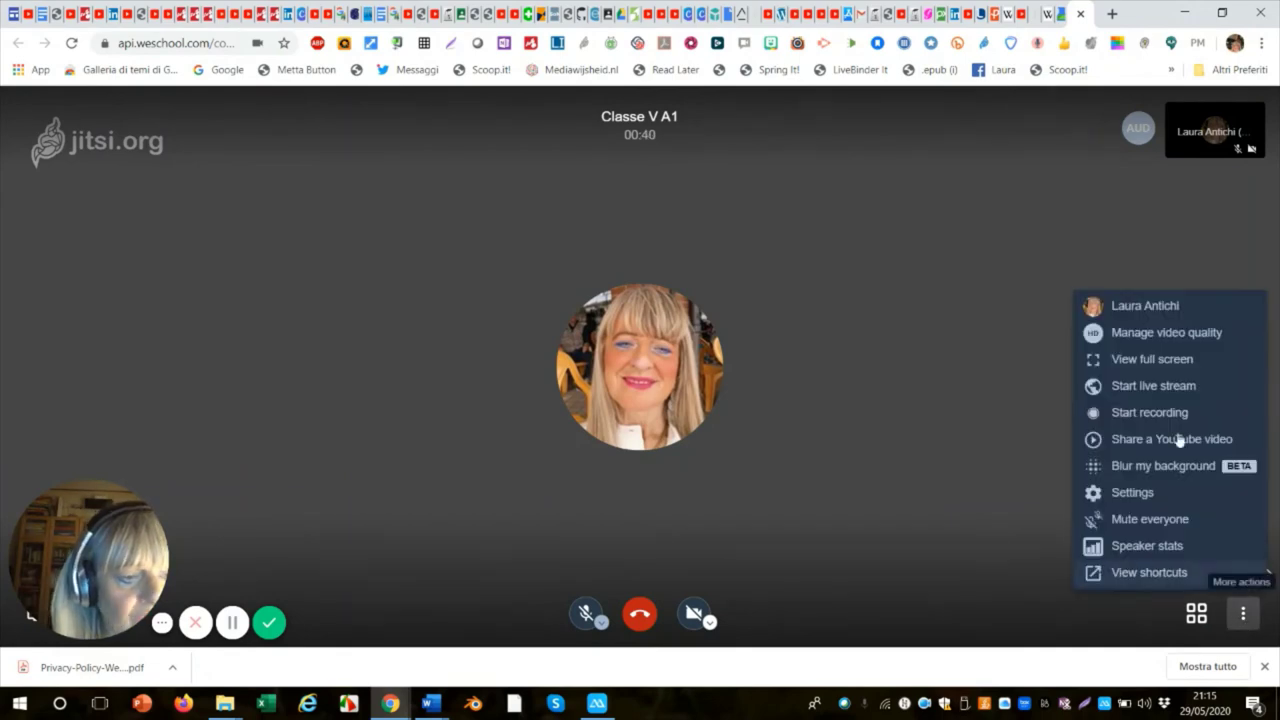
{"action": "left_click", "coordinate": [1138, 360]}
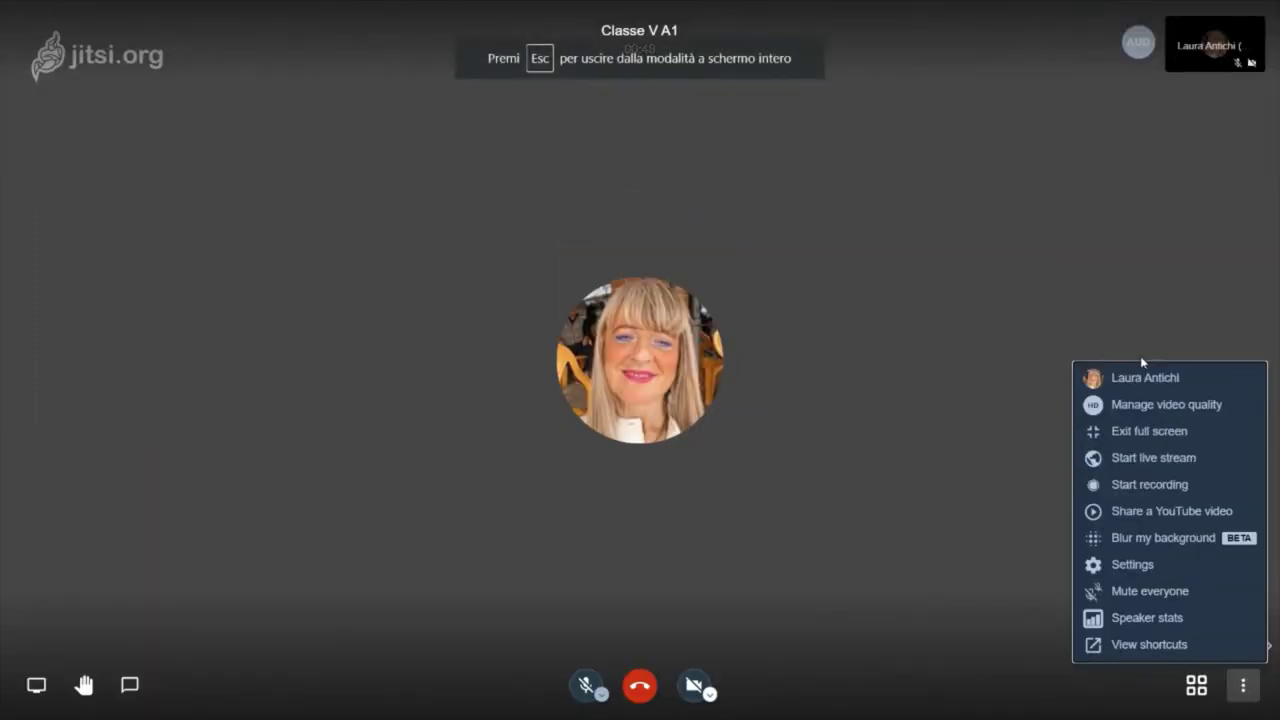
{"action": "key", "text": "Escape"}
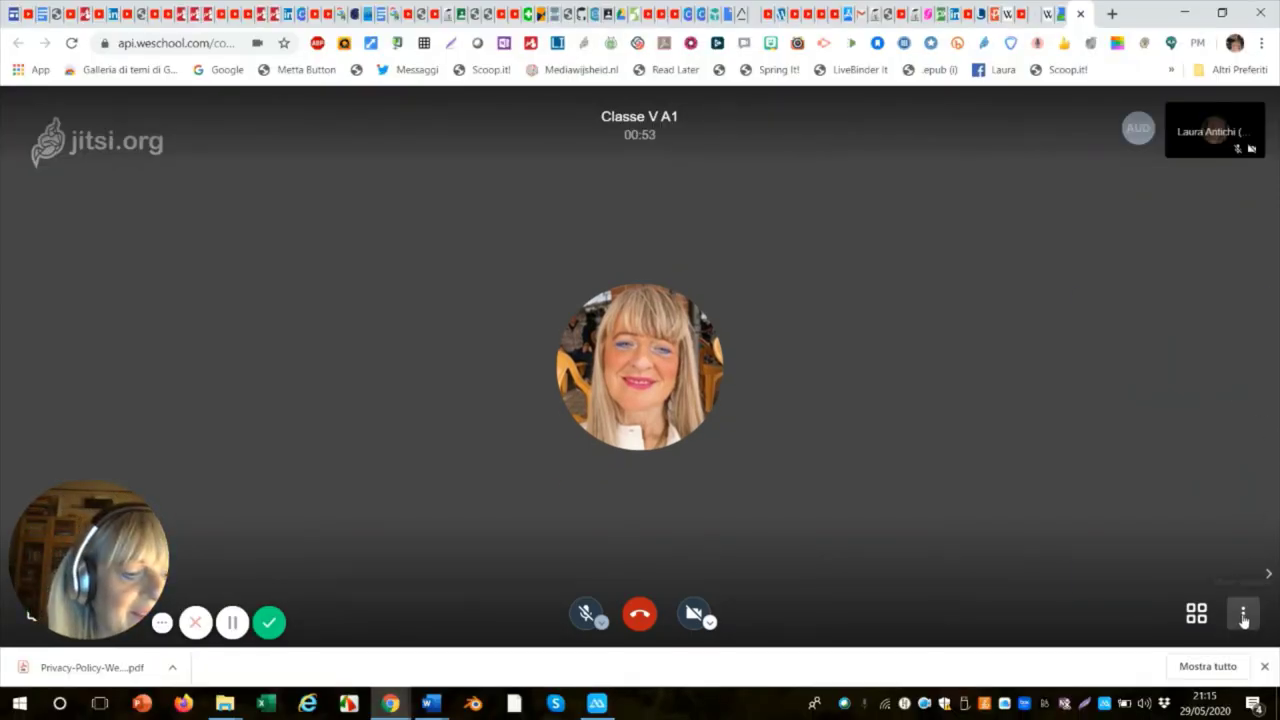
Turn the camera on to try the background blur, and switch both the blur and the camera off again.
{"action": "left_click", "coordinate": [1243, 618]}
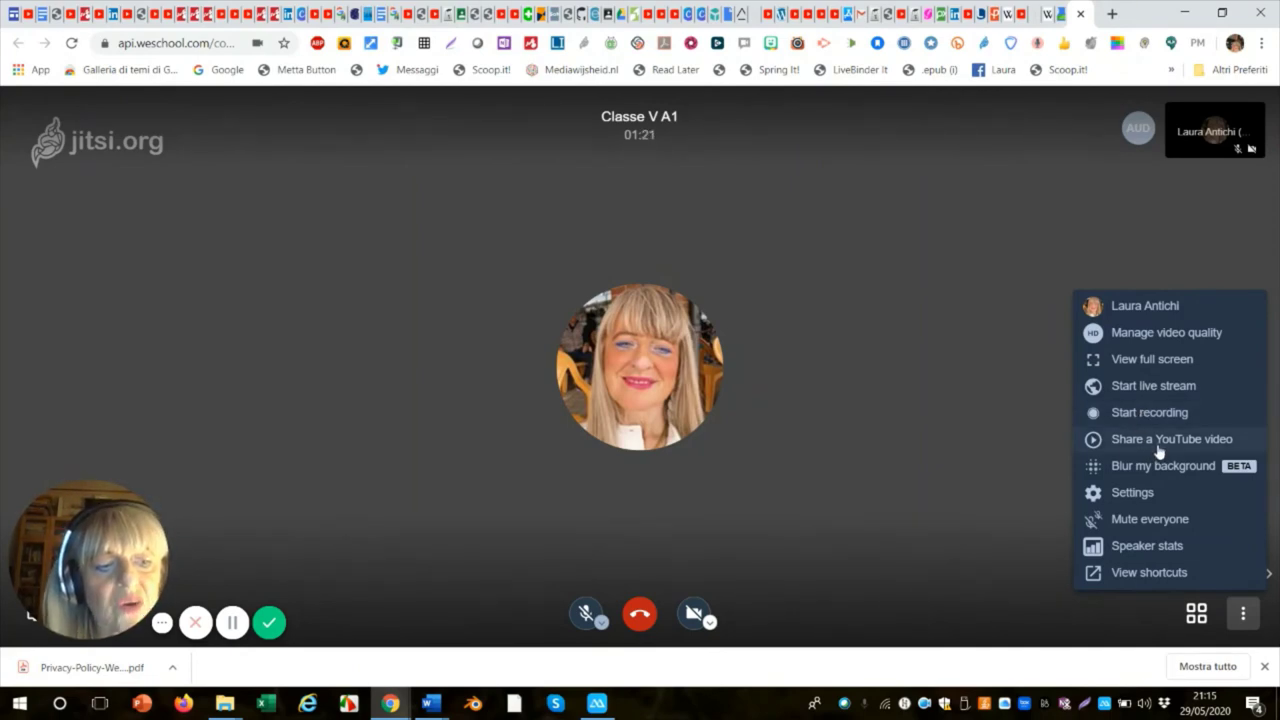
{"action": "left_click", "coordinate": [690, 615]}
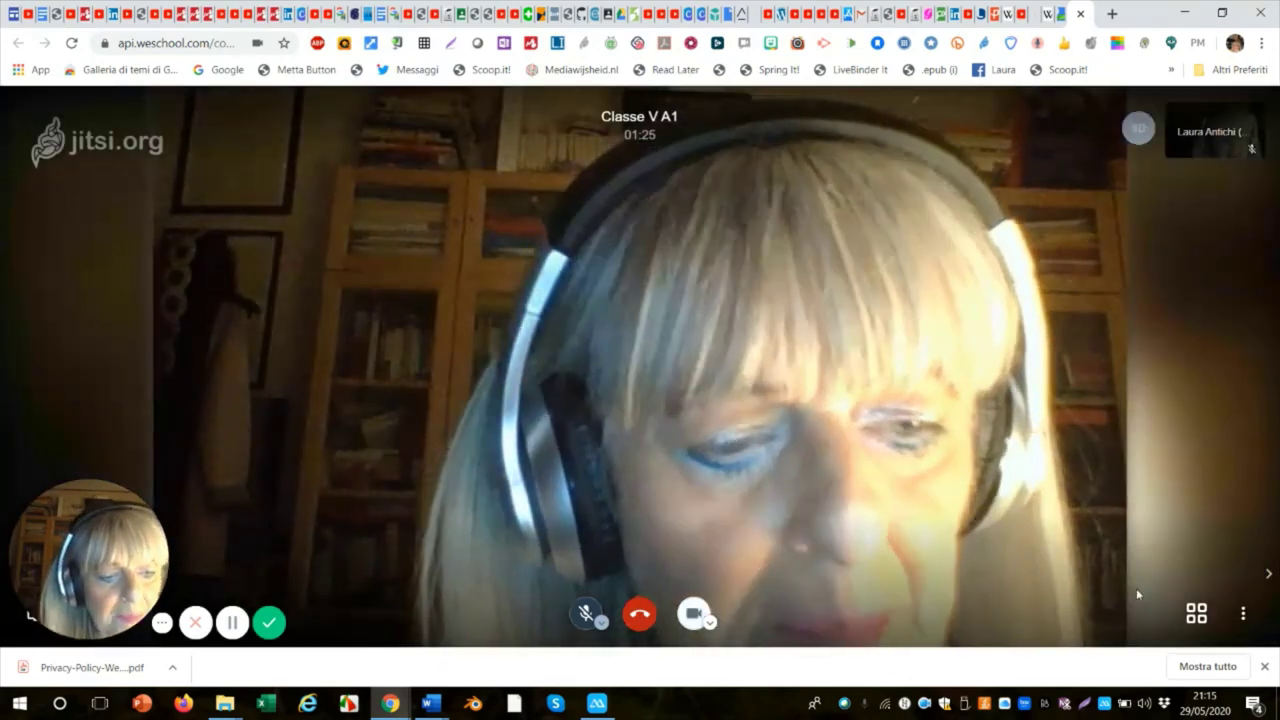
{"action": "left_click", "coordinate": [1246, 613]}
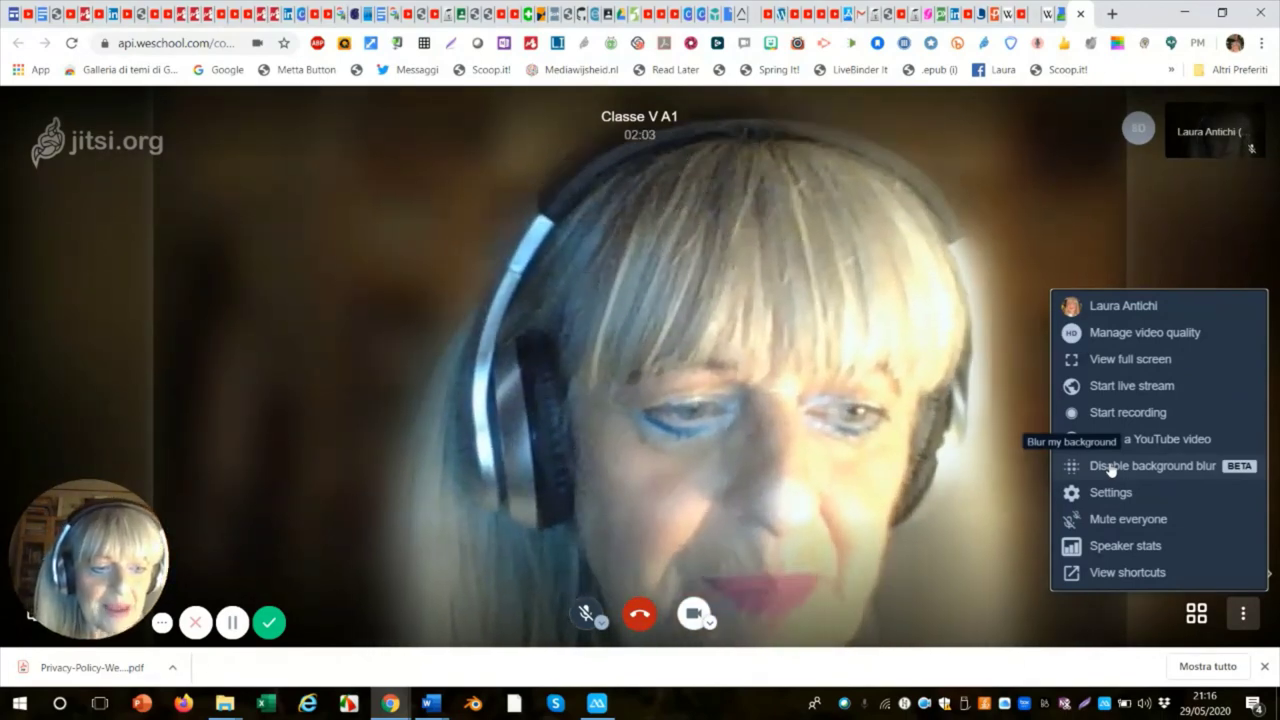
{"action": "left_click", "coordinate": [1110, 466]}
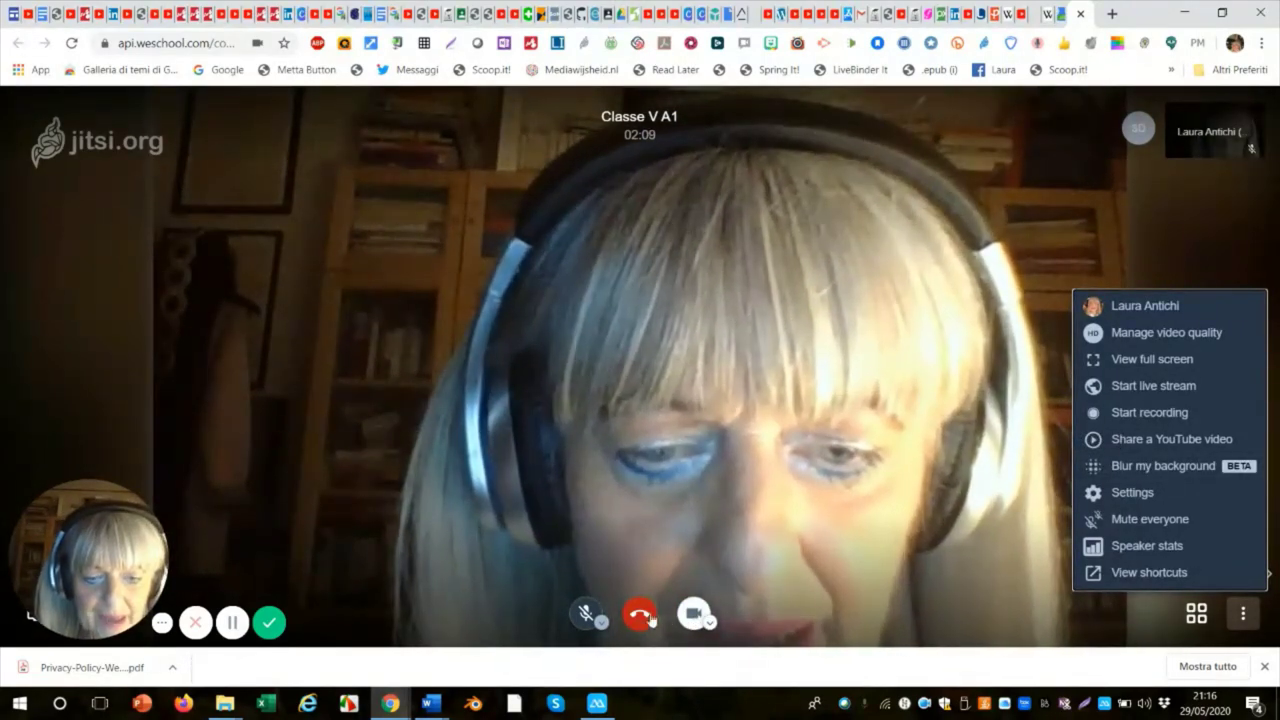
{"action": "left_click", "coordinate": [692, 614]}
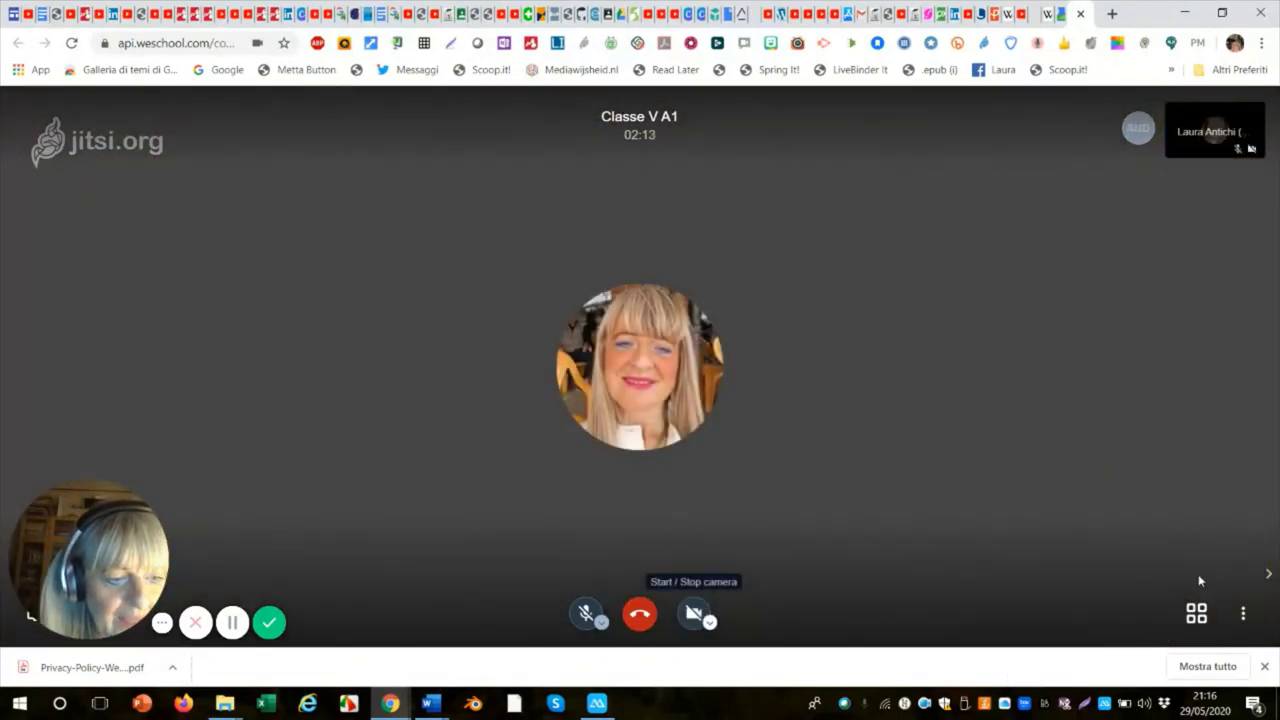
Check the camera, microphone and audio output in the call's device settings and close the settings.
{"action": "left_click", "coordinate": [1242, 614]}
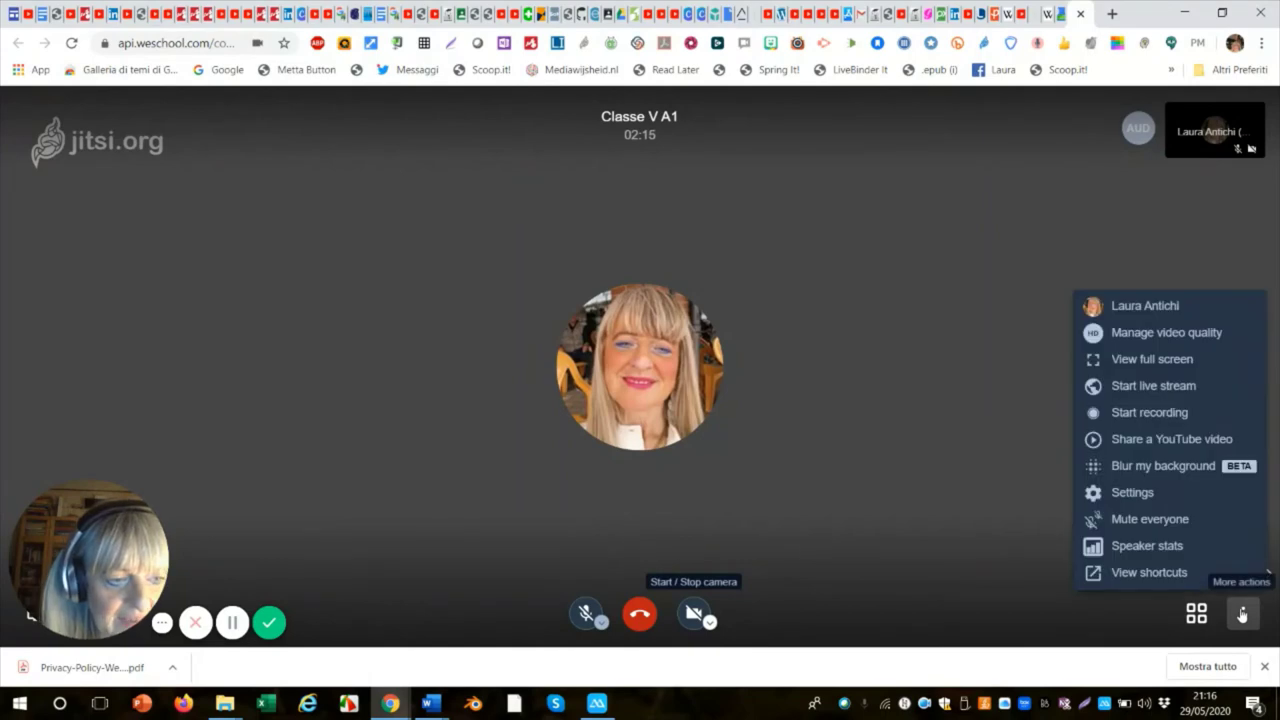
{"action": "left_click", "coordinate": [1132, 493]}
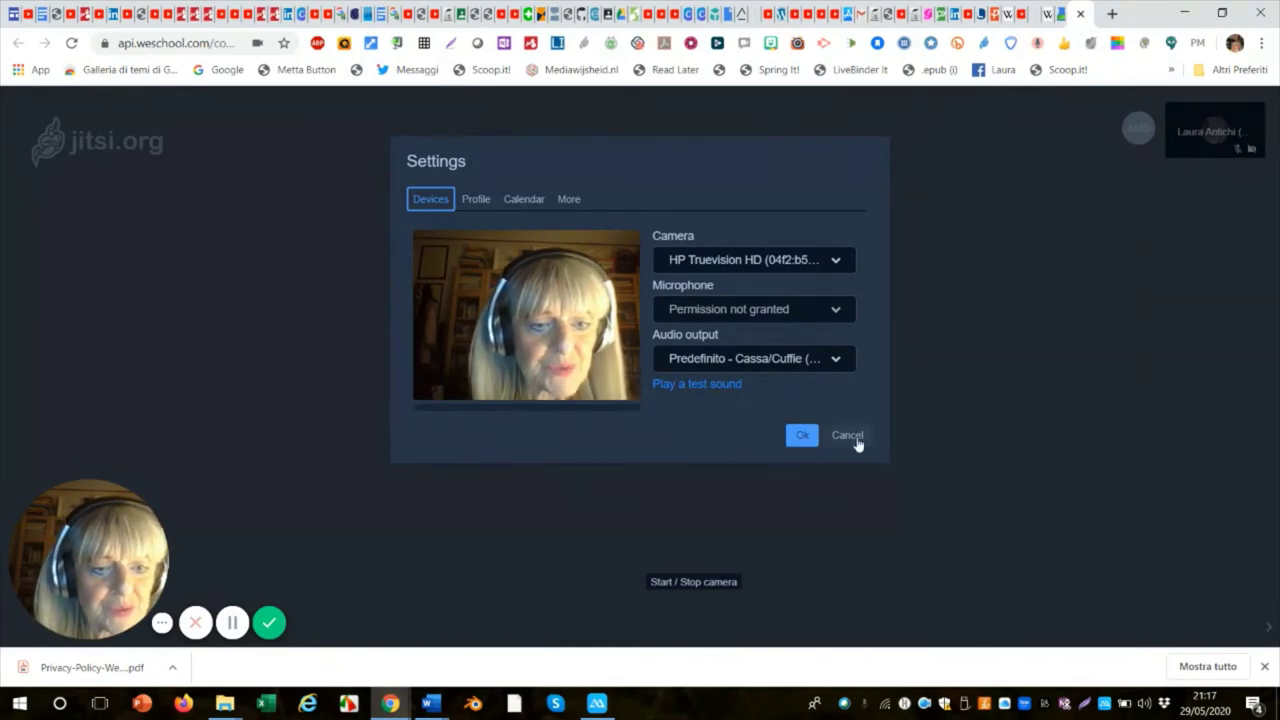
{"action": "left_click", "coordinate": [800, 440]}
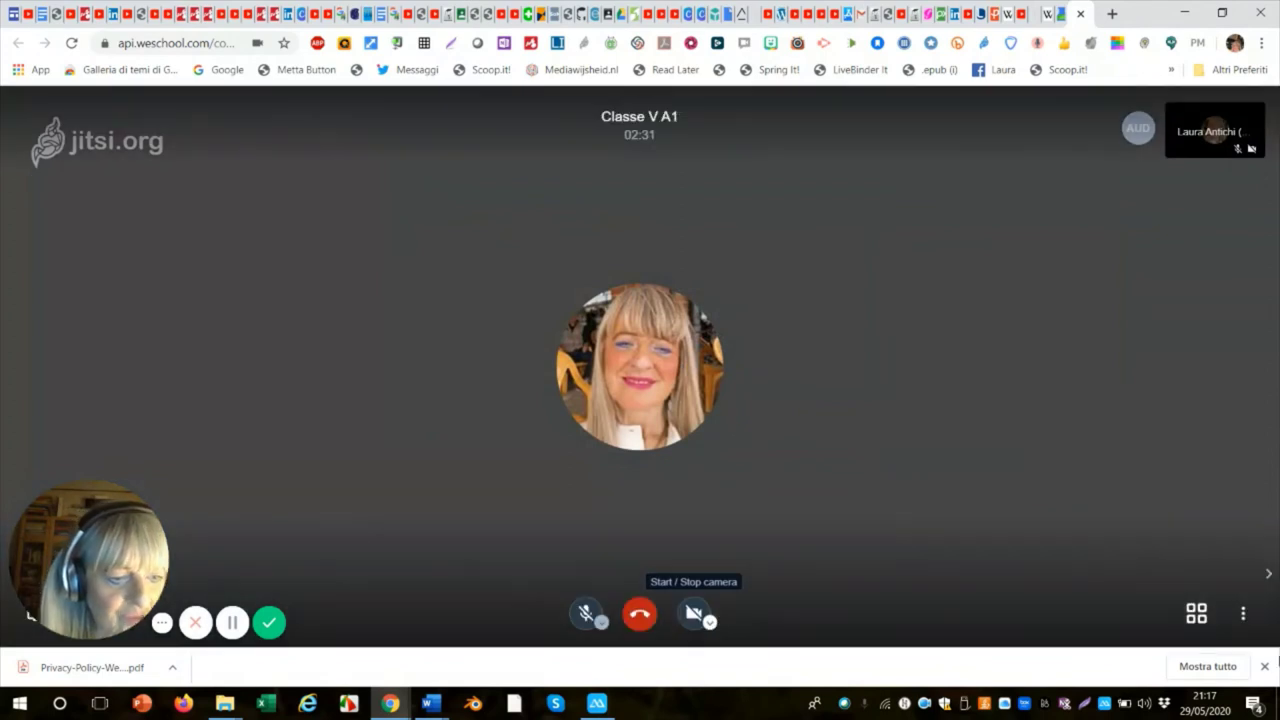
Show the video call in tile view and return to the normal view.
{"action": "left_click", "coordinate": [1243, 617]}
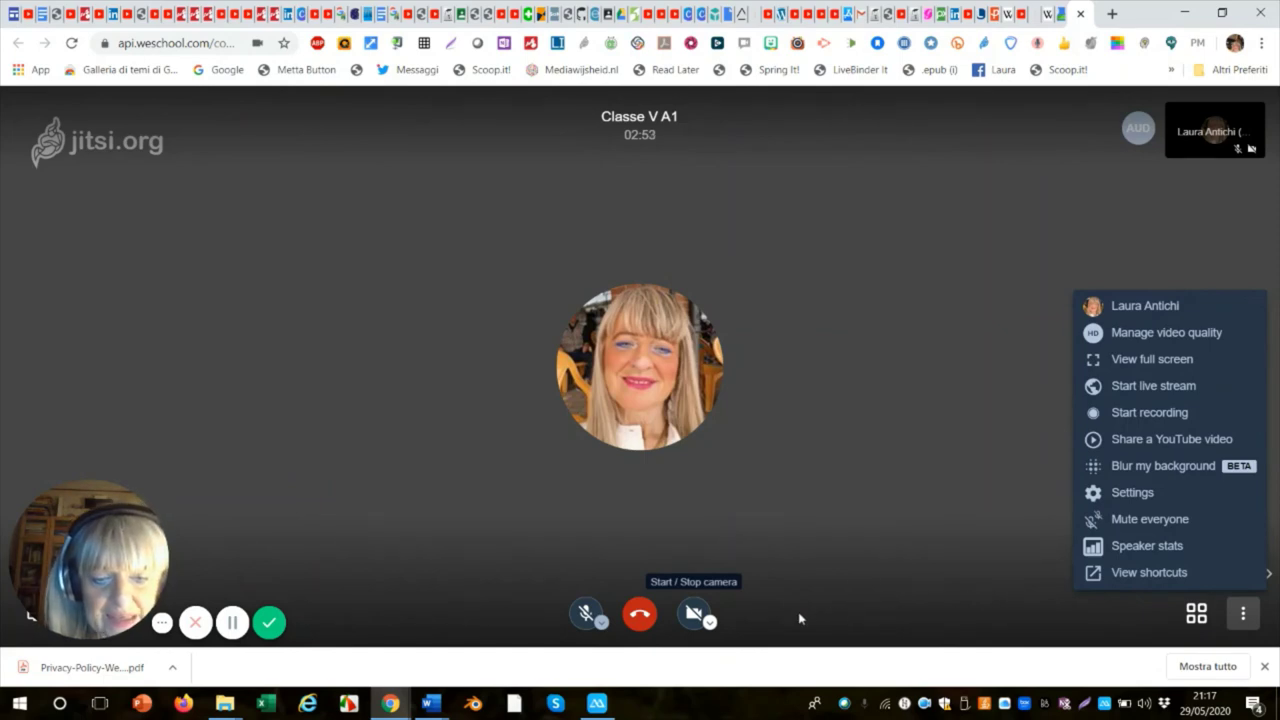
{"action": "left_click", "coordinate": [1196, 614]}
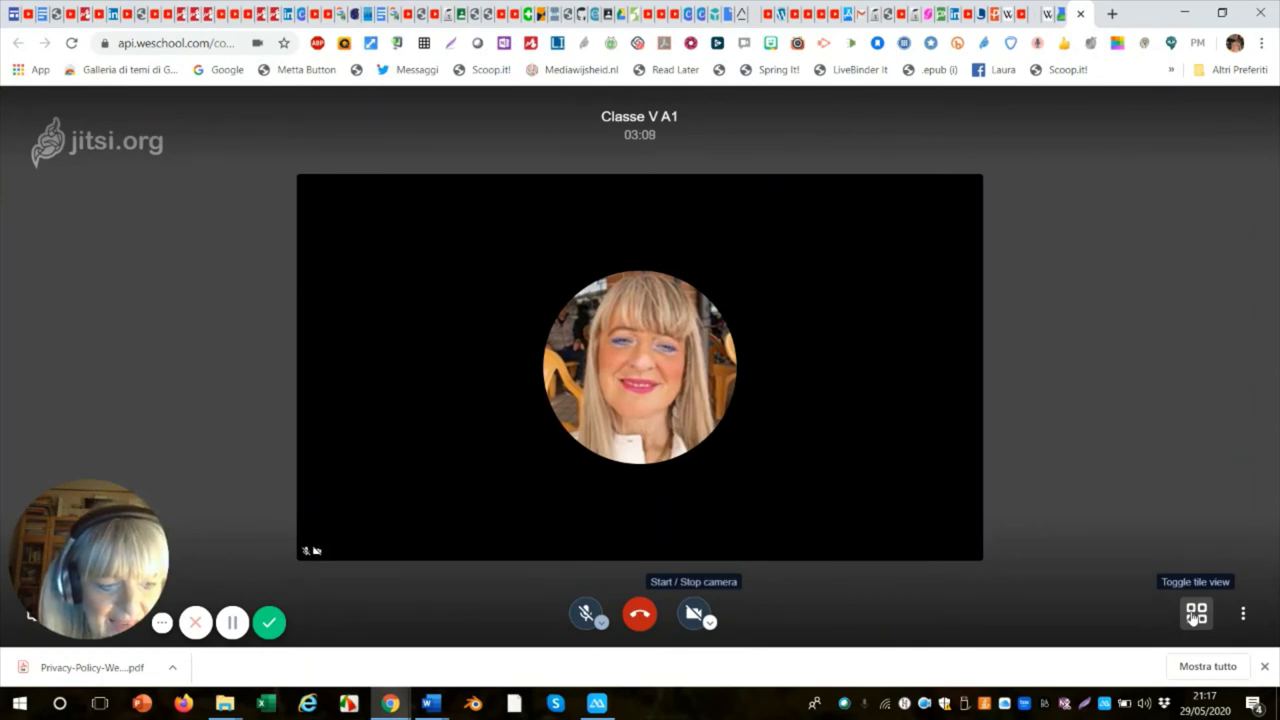
{"action": "left_click", "coordinate": [1195, 614]}
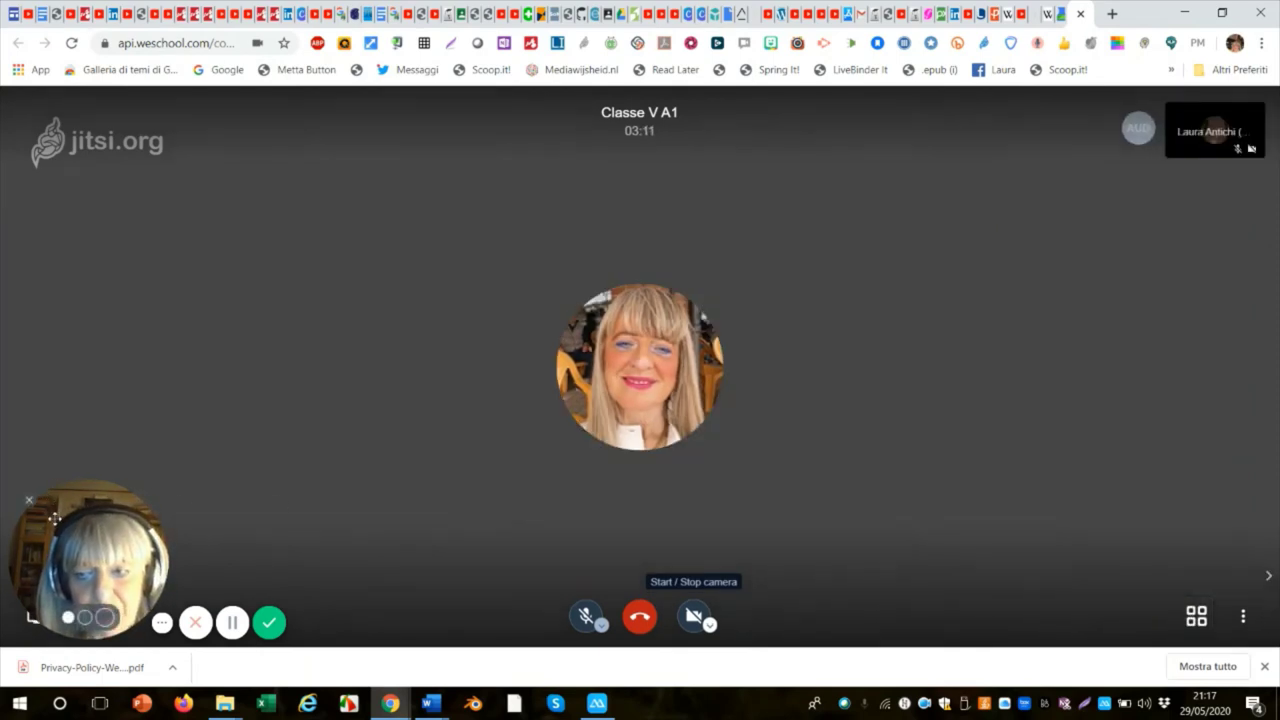
Check the call's screen sharing choices and cancel without sharing anything.
{"action": "left_click_drag", "start_coordinate": [55, 518], "coordinate": [457, 518]}
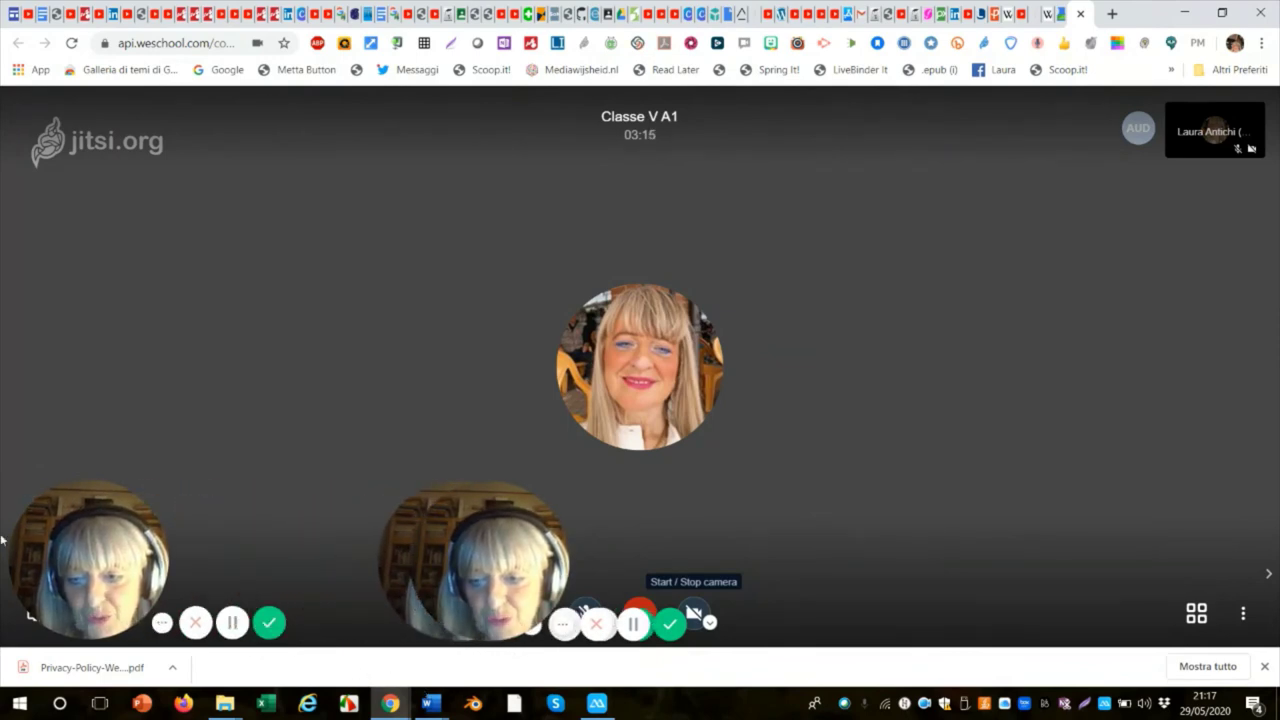
{"action": "left_click_drag", "start_coordinate": [91, 552], "coordinate": [478, 552]}
{"action": "mouse_move", "coordinate": [40, 608]}
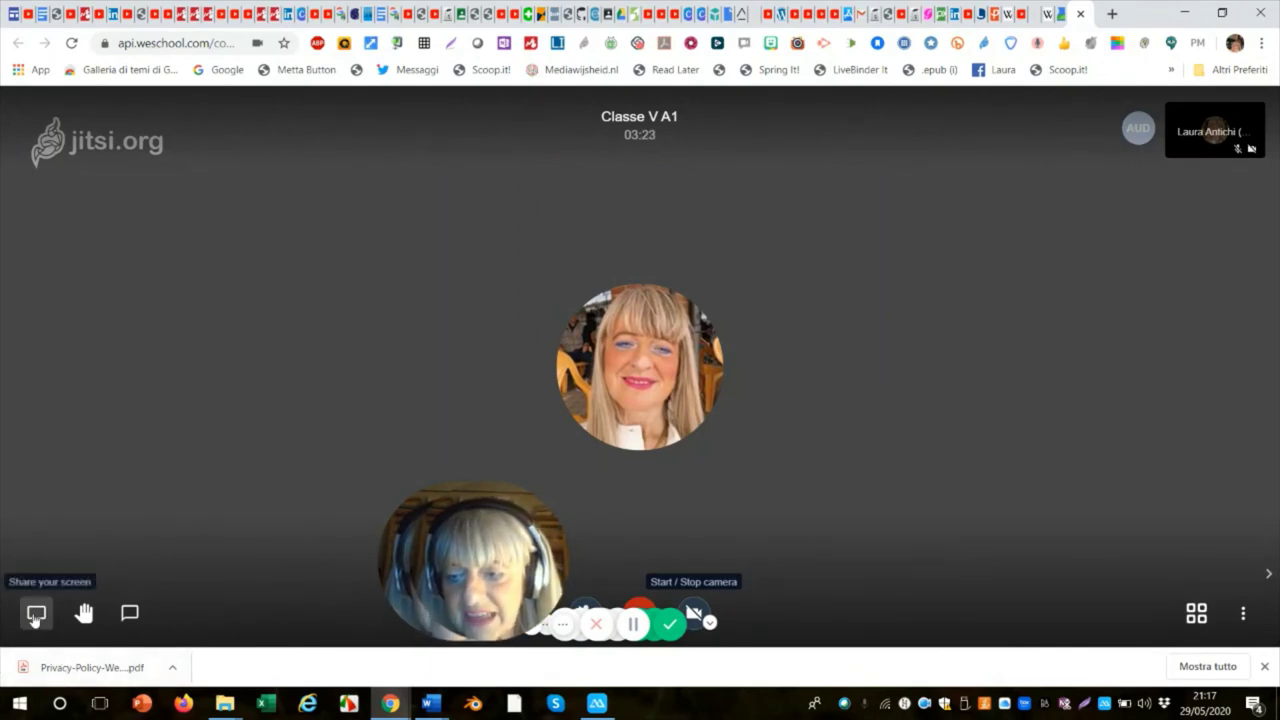
{"action": "left_click", "coordinate": [36, 614]}
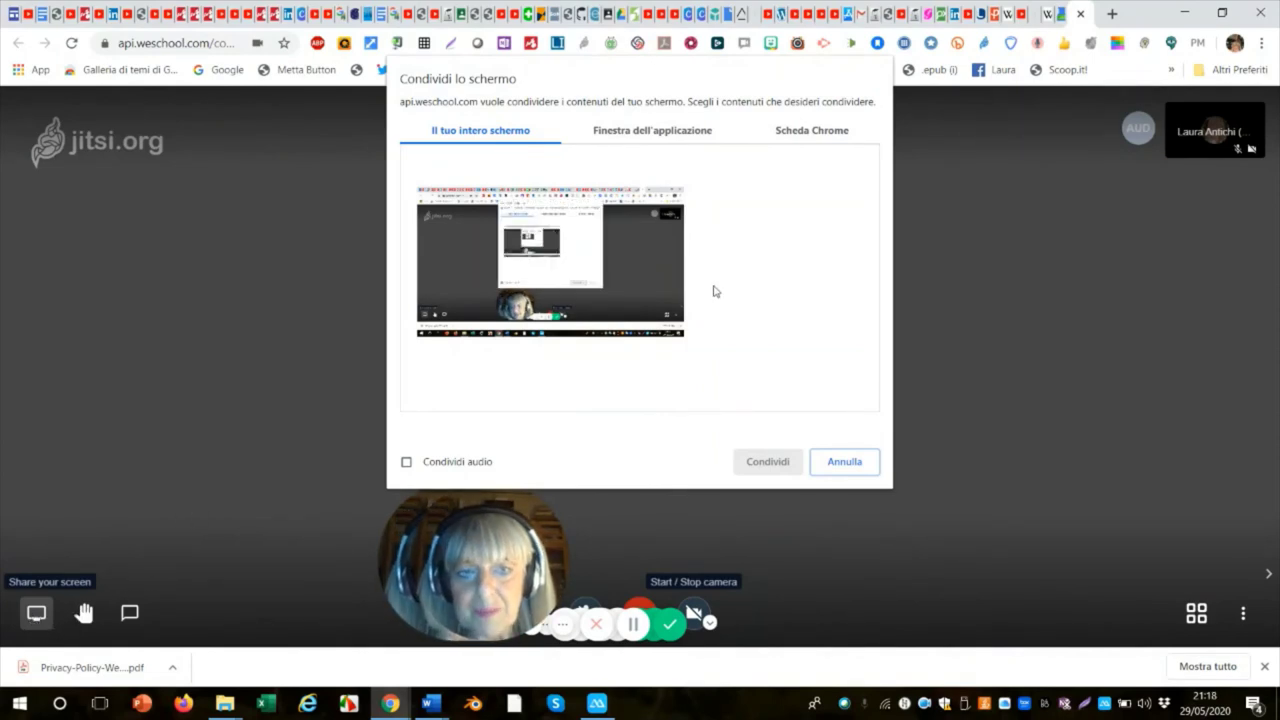
{"action": "left_click", "coordinate": [868, 465]}
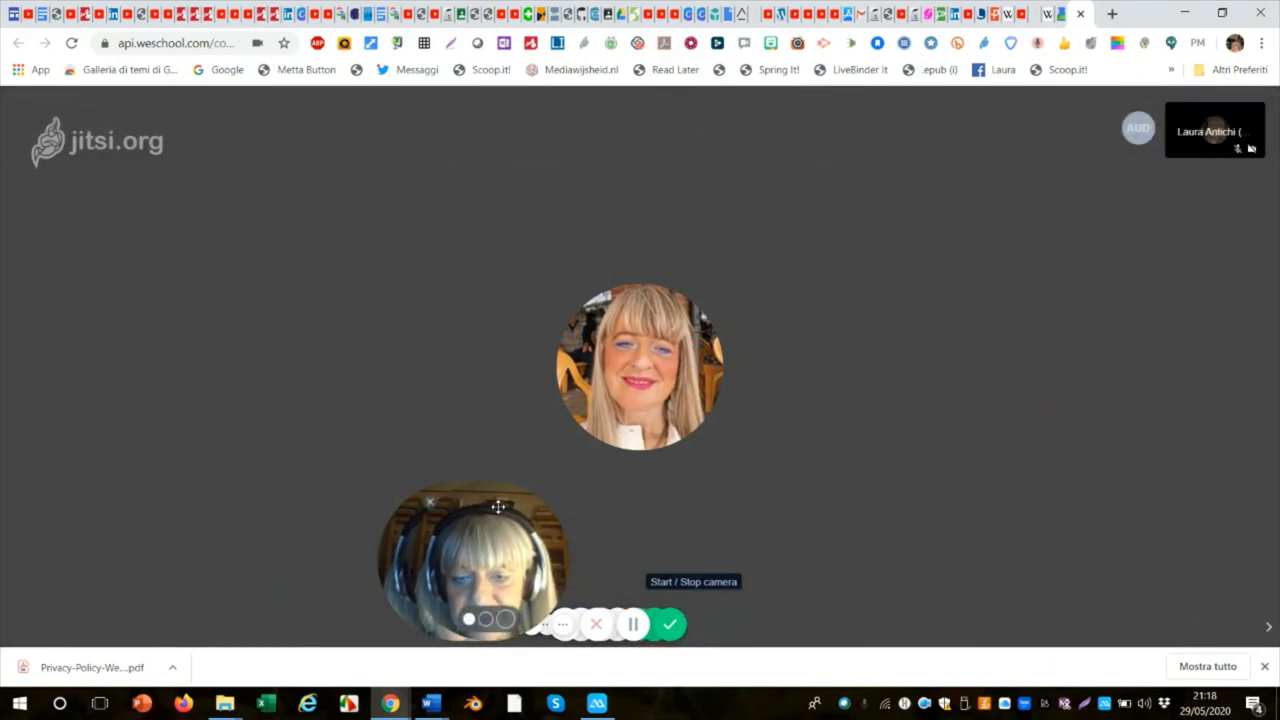
Open the call's chat and send the message "Benvenuti!" preceded by the :) smiley.
{"action": "left_click_drag", "start_coordinate": [497, 507], "coordinate": [478, 545]}
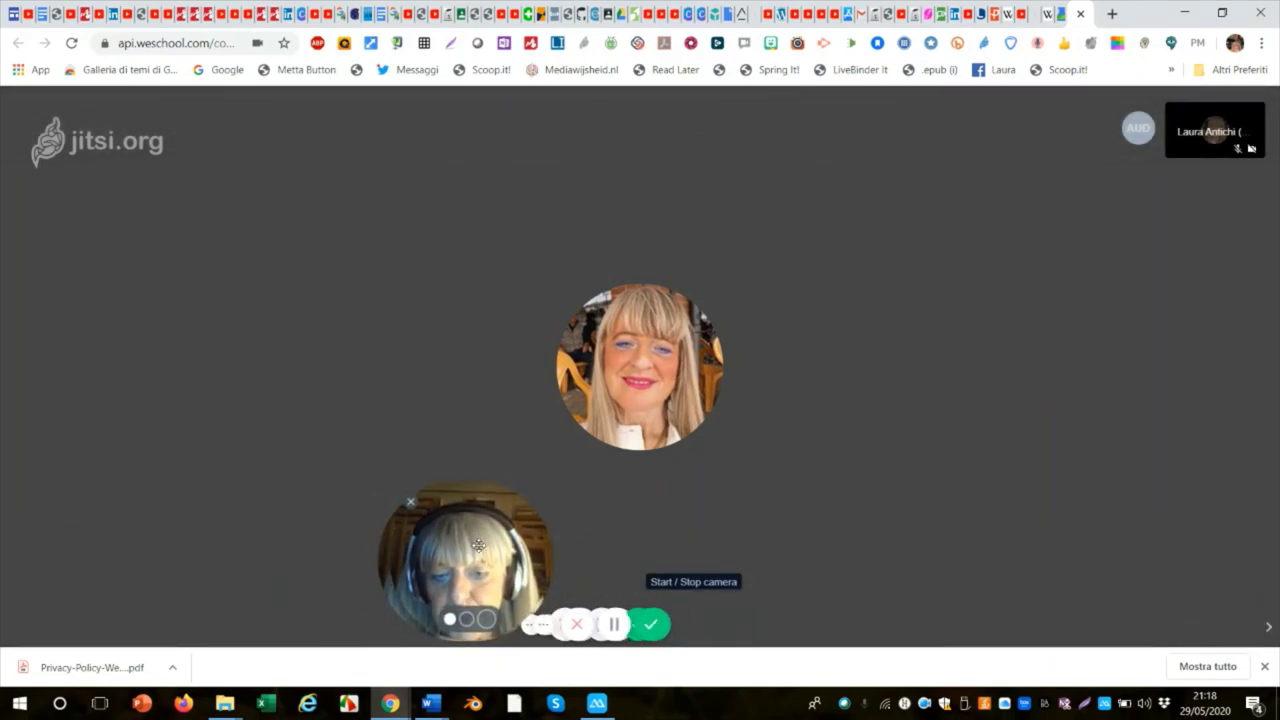
{"action": "mouse_move", "coordinate": [200, 508]}
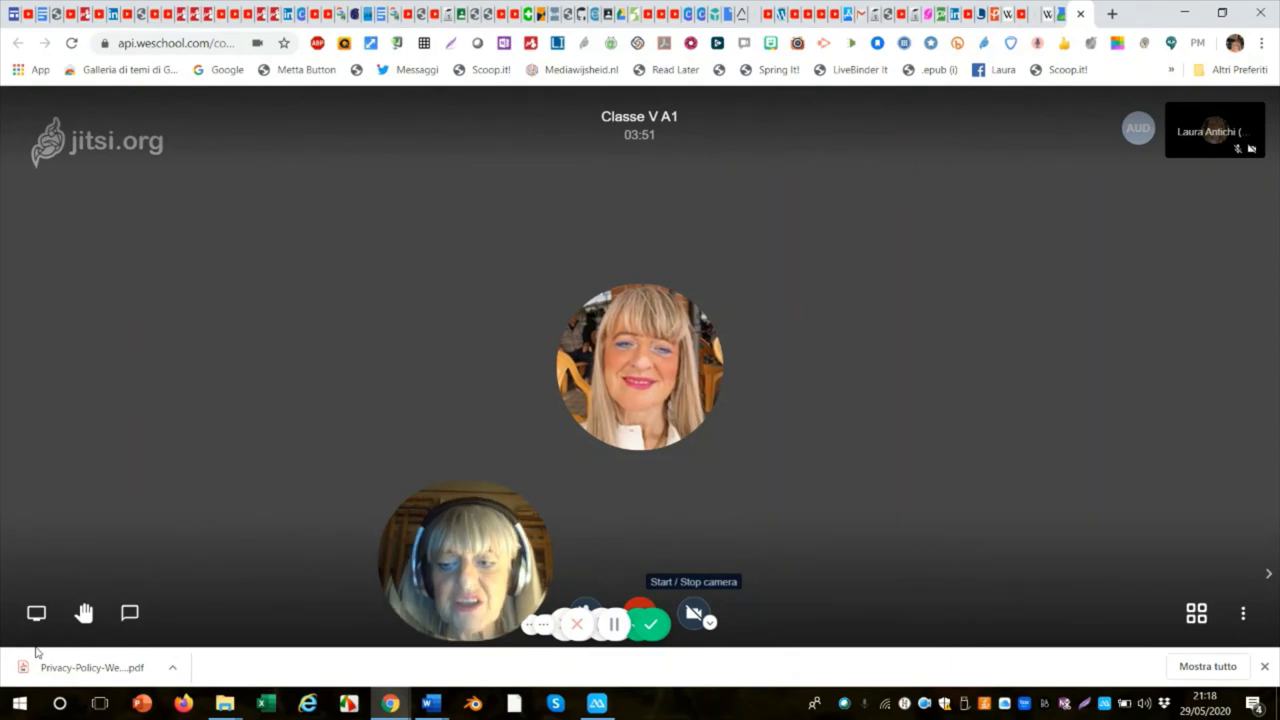
{"action": "left_click", "coordinate": [130, 617]}
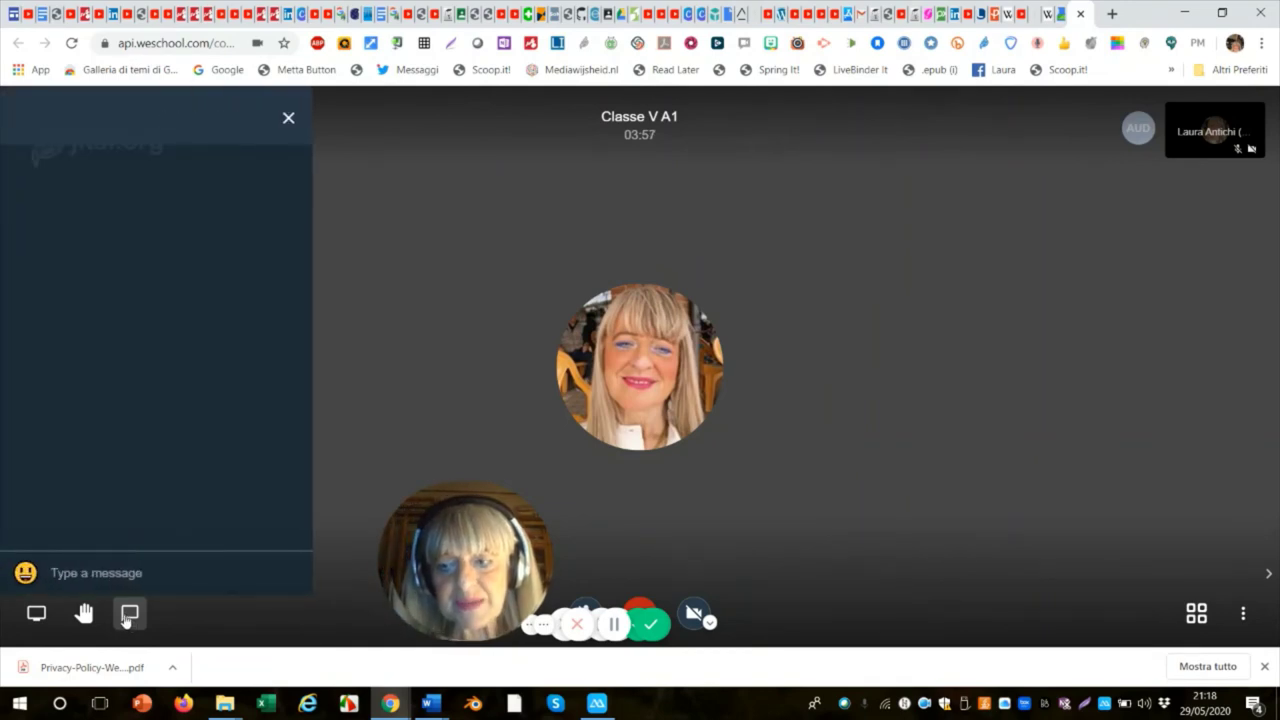
{"action": "left_click", "coordinate": [22, 574]}
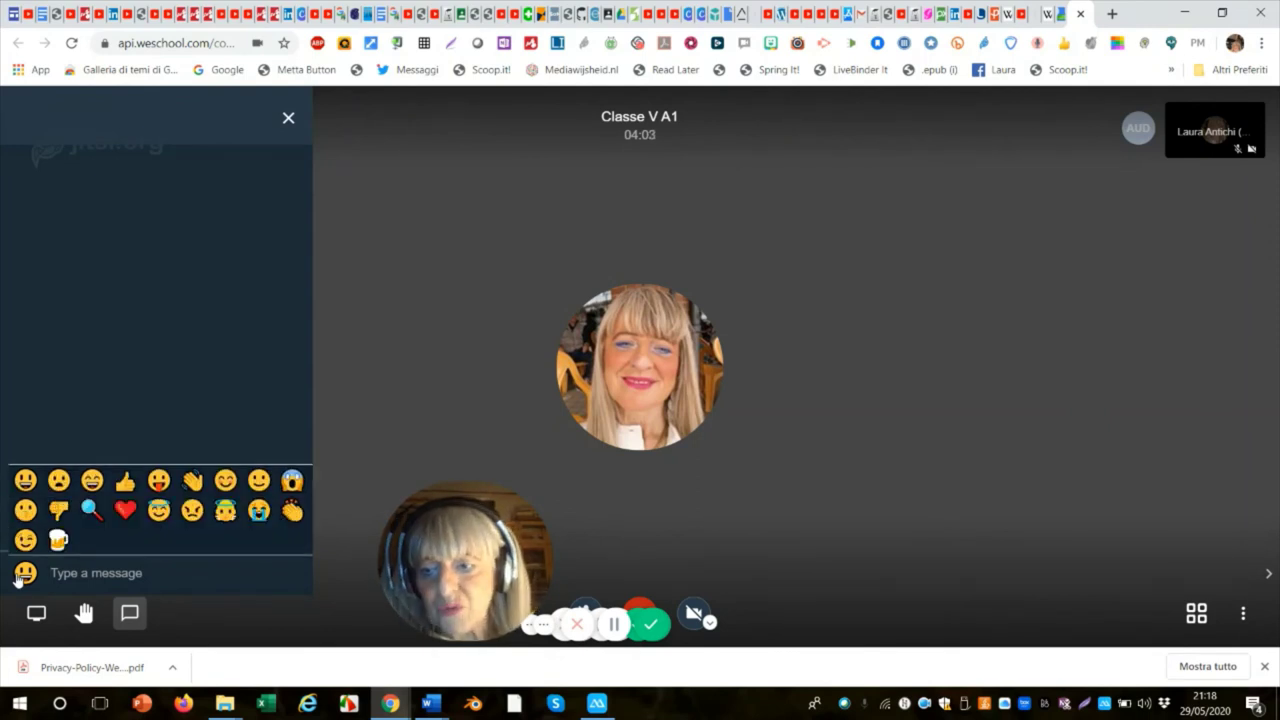
{"action": "left_click", "coordinate": [30, 484]}
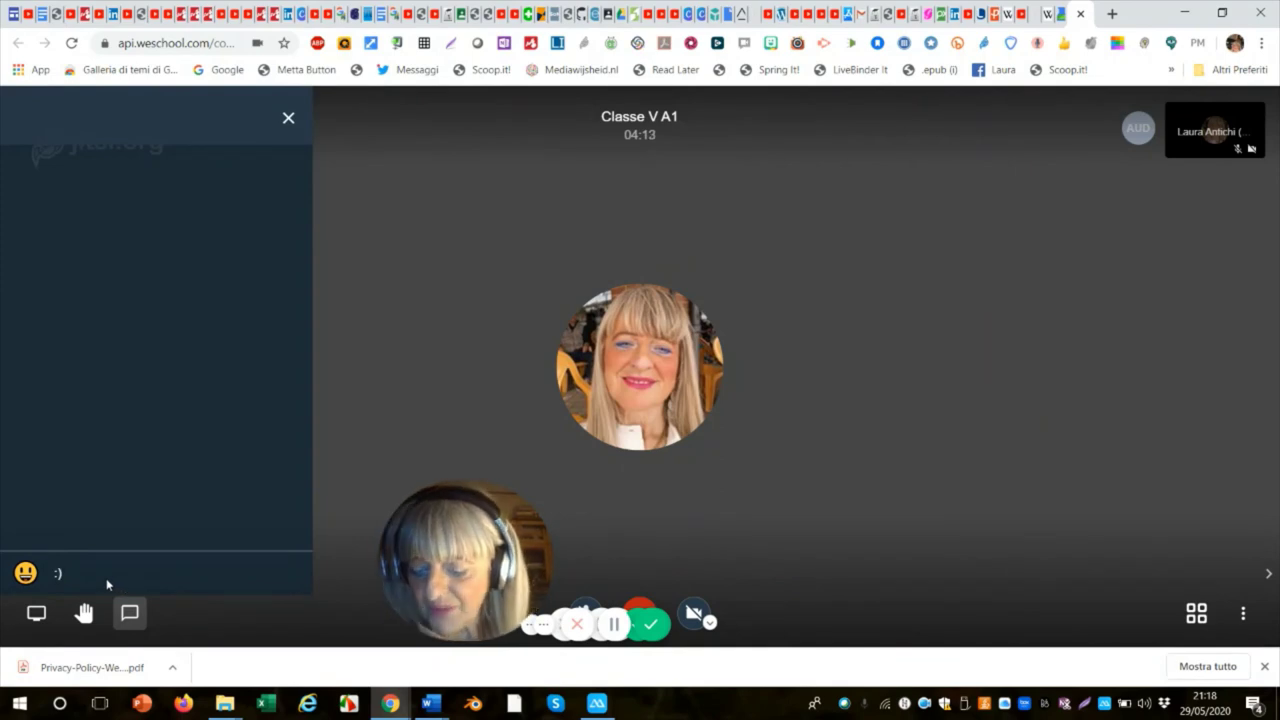
{"action": "type", "text": "Benvenuti!"}
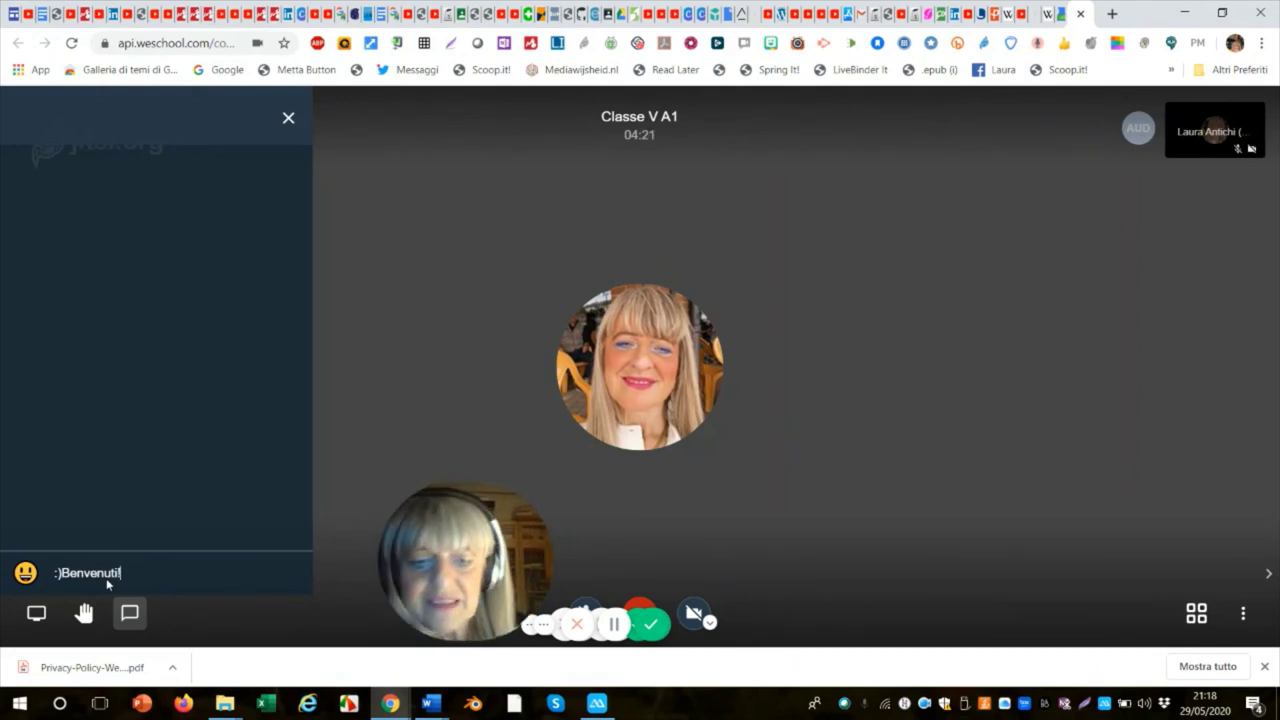
{"action": "key", "text": "Return"}
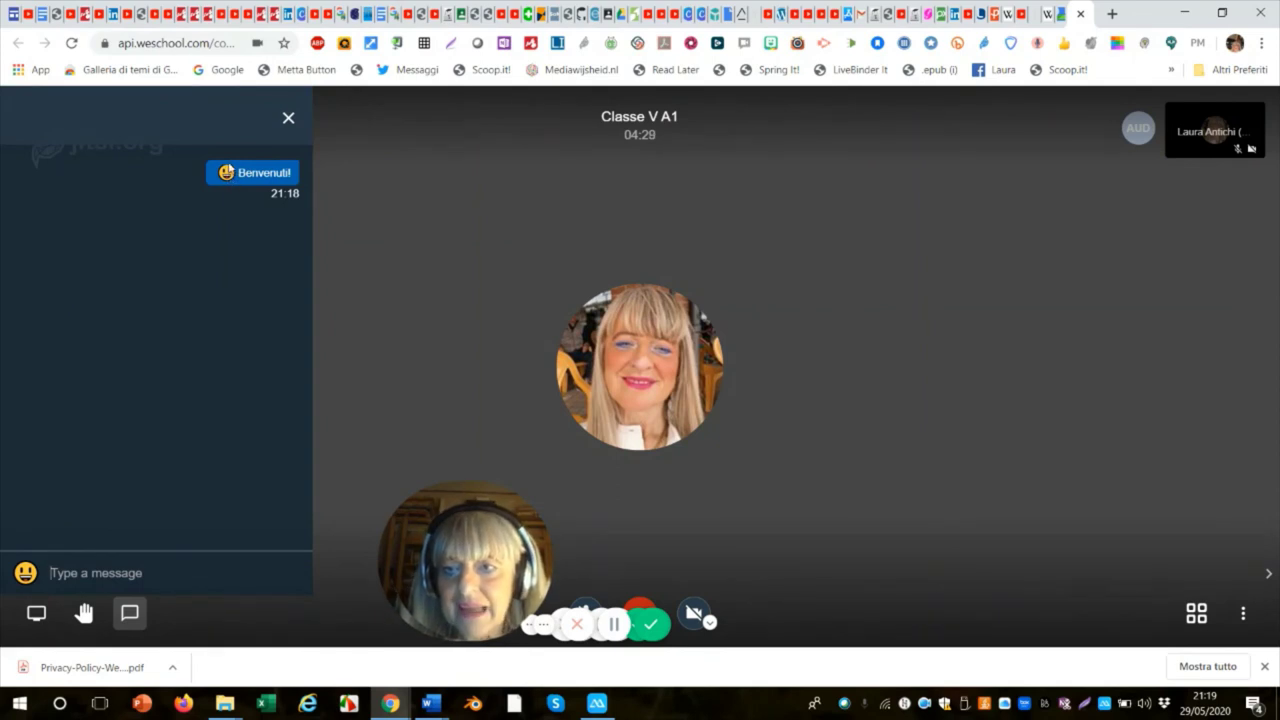
Share the relazione_finale application window in the call and minimize that folder window.
{"action": "left_click", "coordinate": [35, 614]}
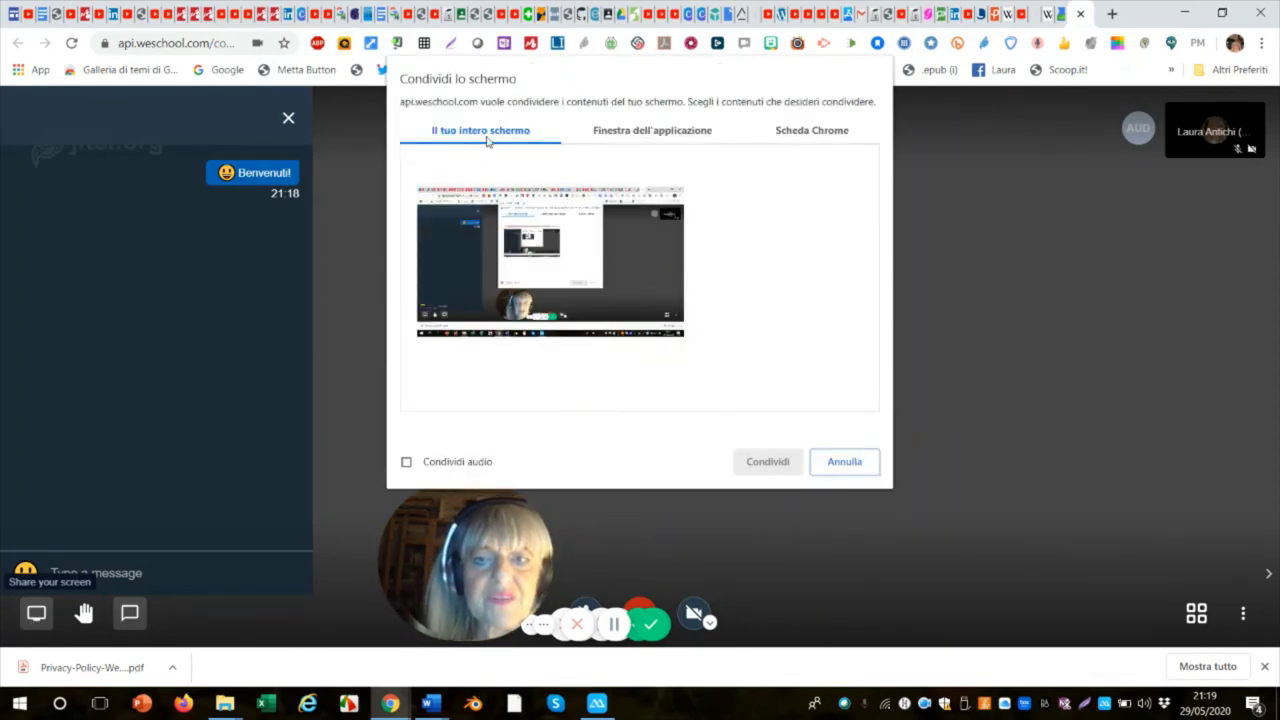
{"action": "left_click", "coordinate": [648, 131]}
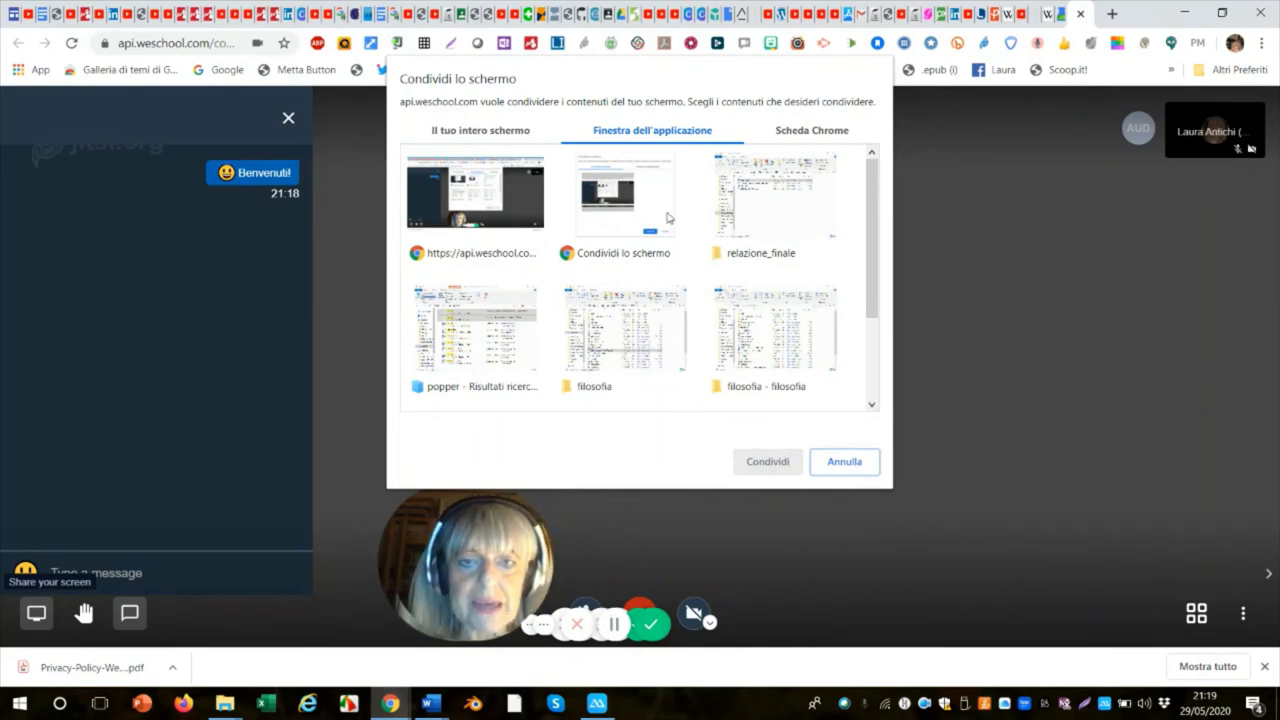
{"action": "left_click", "coordinate": [757, 201]}
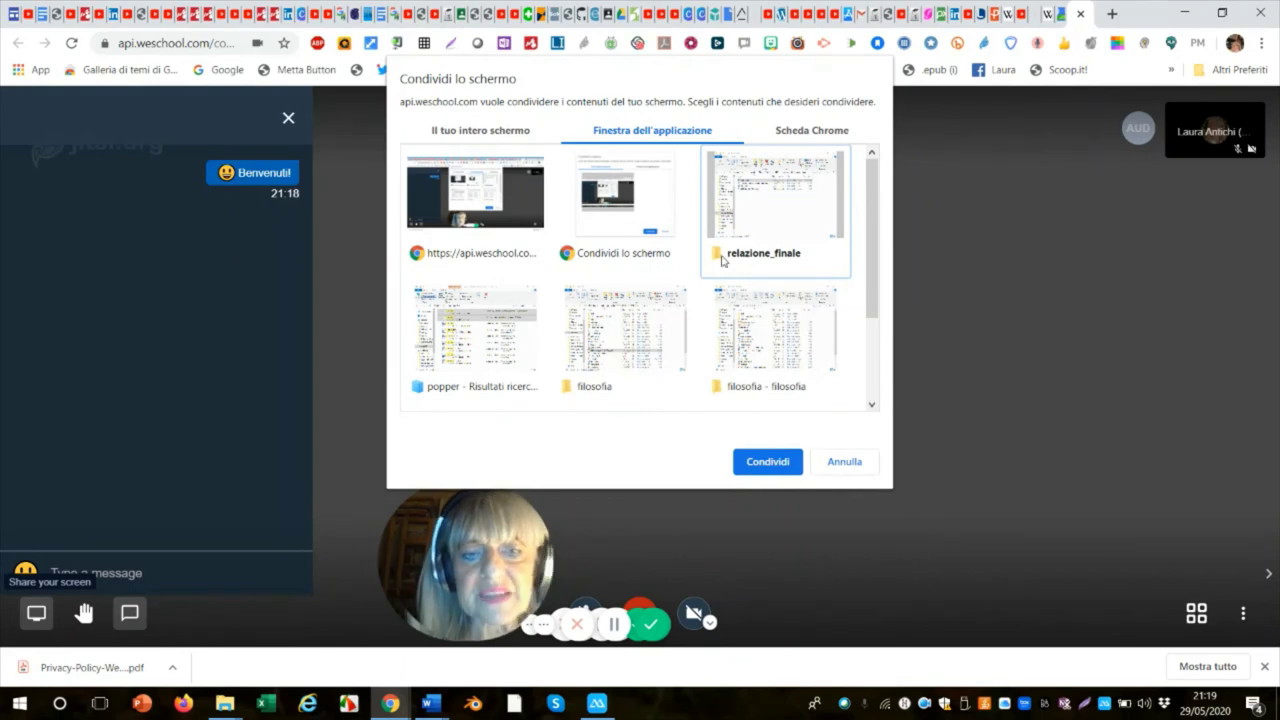
{"action": "left_click", "coordinate": [765, 462]}
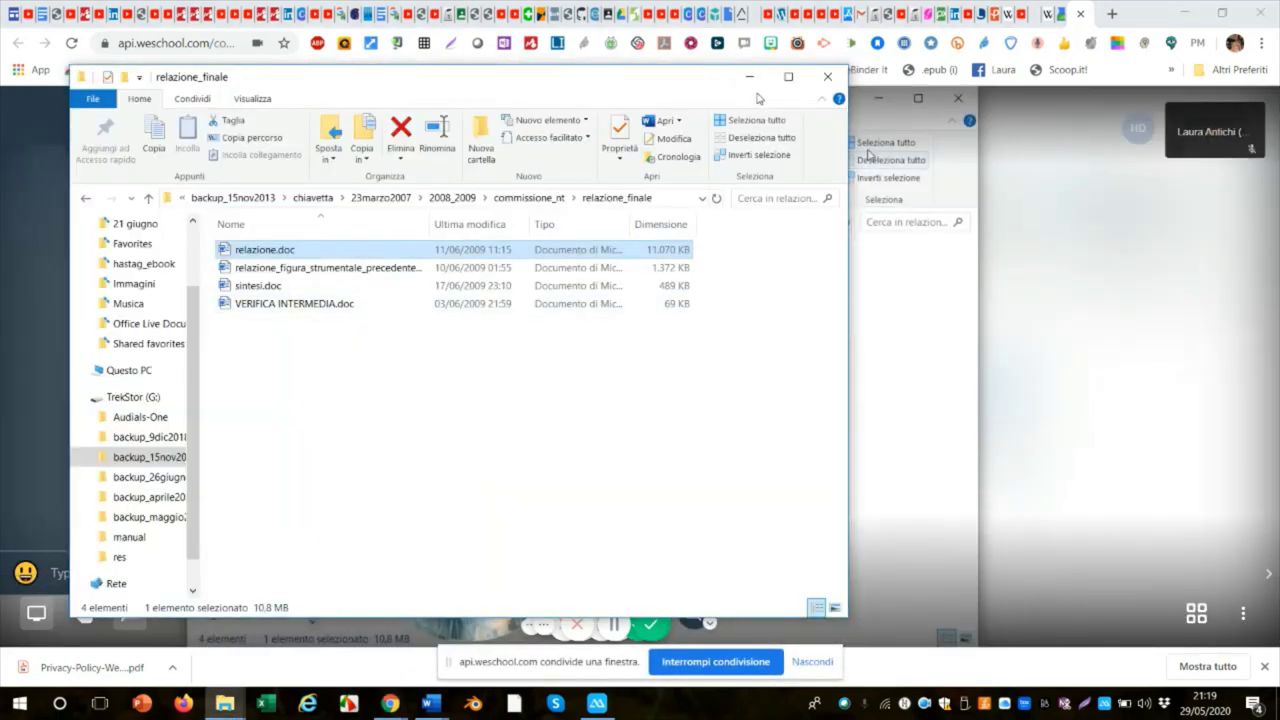
{"action": "left_click", "coordinate": [754, 78]}
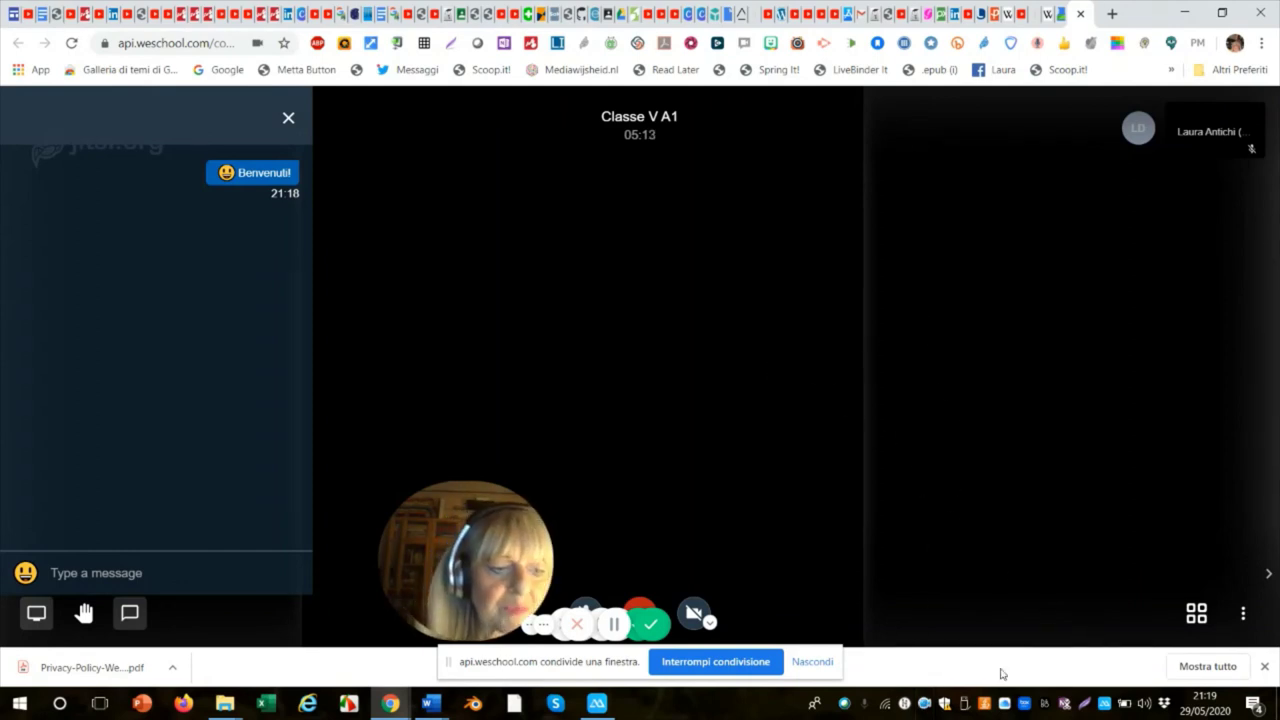
Check the call's additional options, close them and leave the virtual classroom for the Classe V A1 wall.
{"action": "left_click", "coordinate": [1241, 616]}
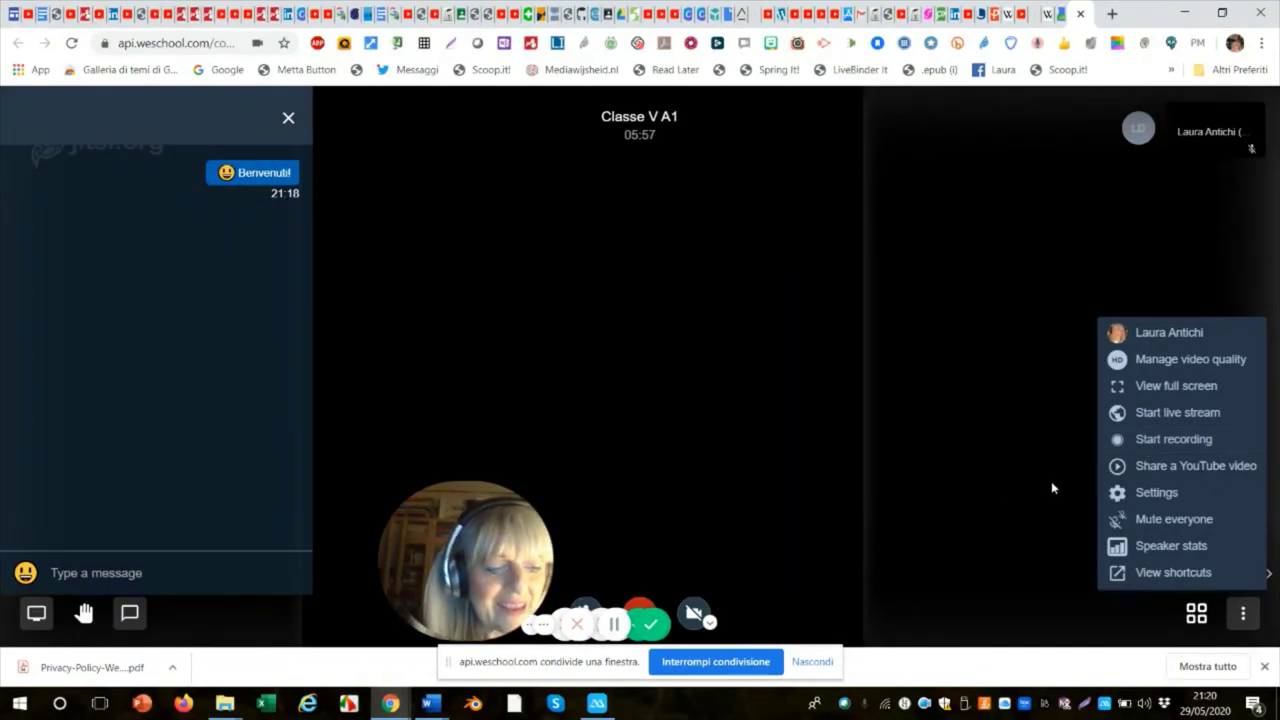
{"action": "left_click", "coordinate": [1015, 502]}
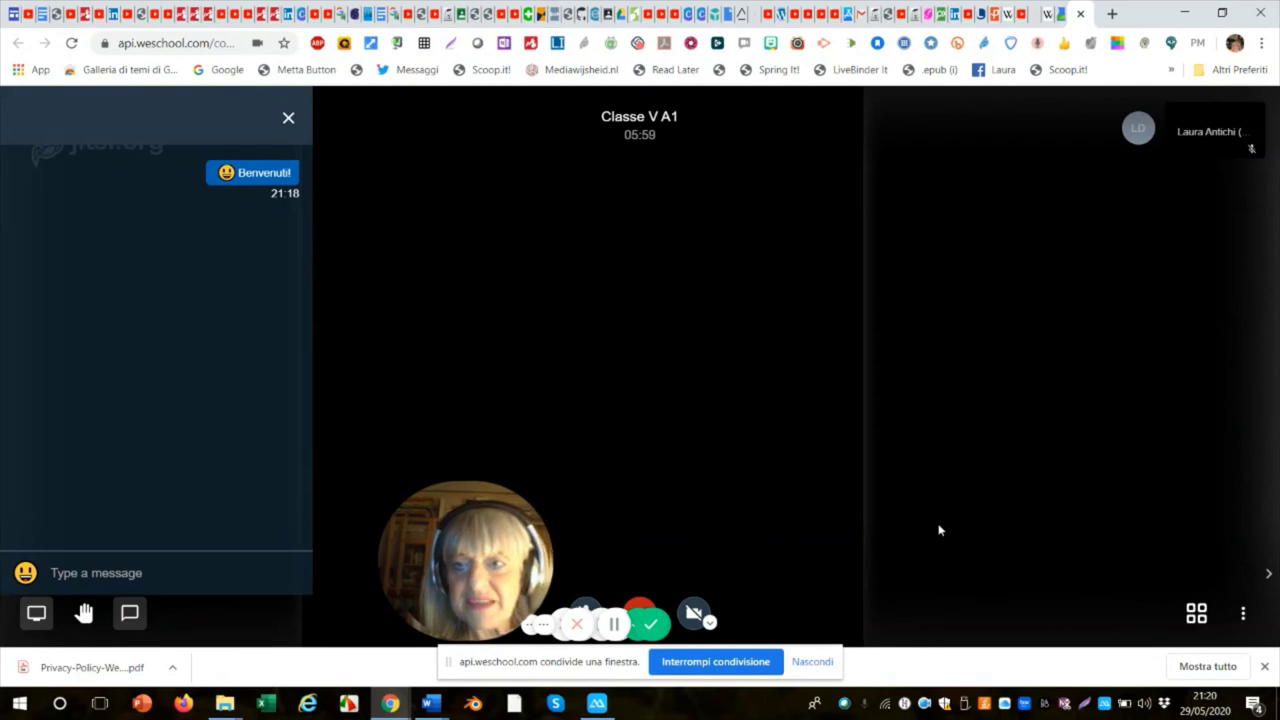
{"action": "left_click", "coordinate": [1081, 14]}
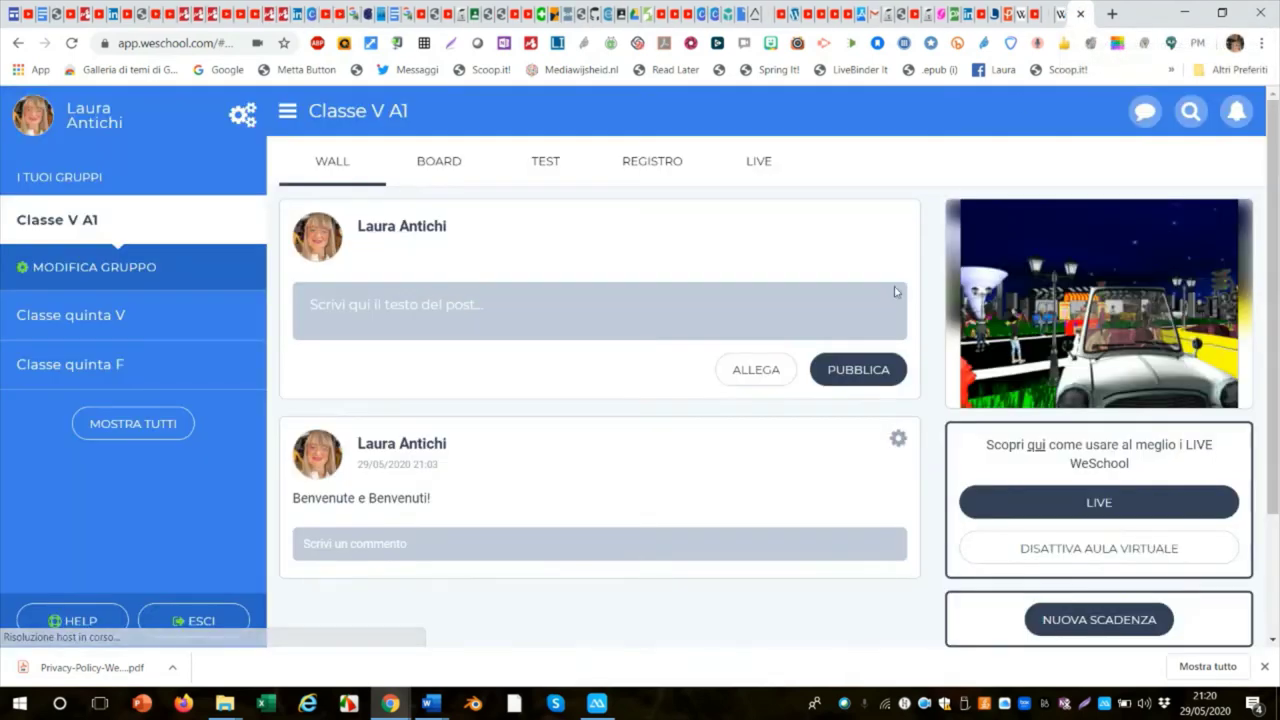